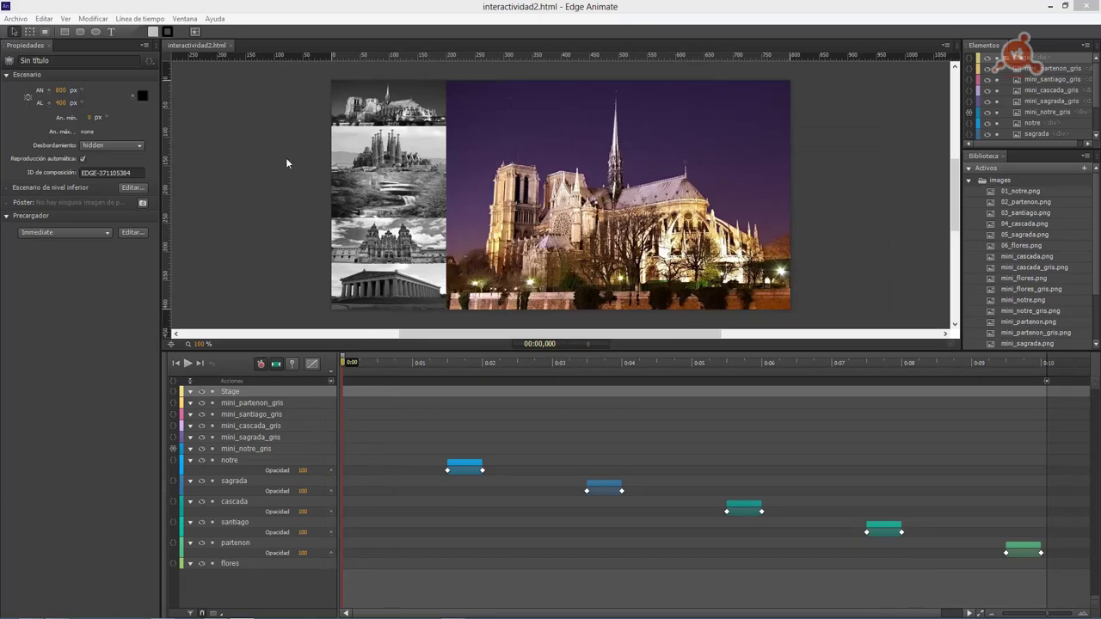
Step: Add a click action to the mini_sagrada_gris thumbnail using the "Detener en" code snippet
{"action": "left_click", "coordinate": [370, 161]}
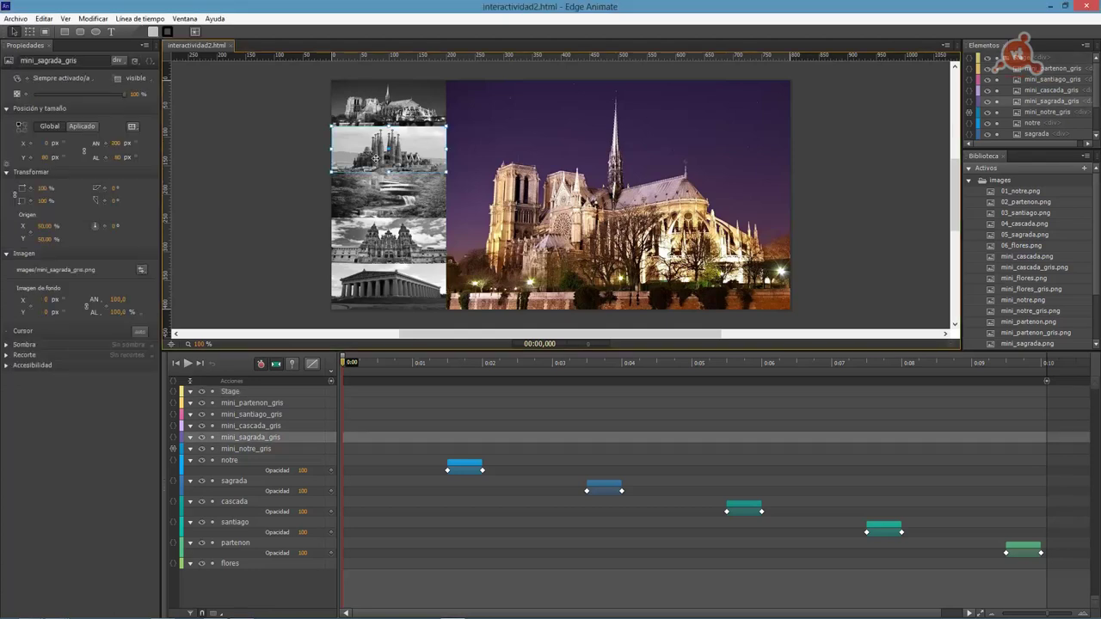
{"action": "left_click", "coordinate": [175, 441]}
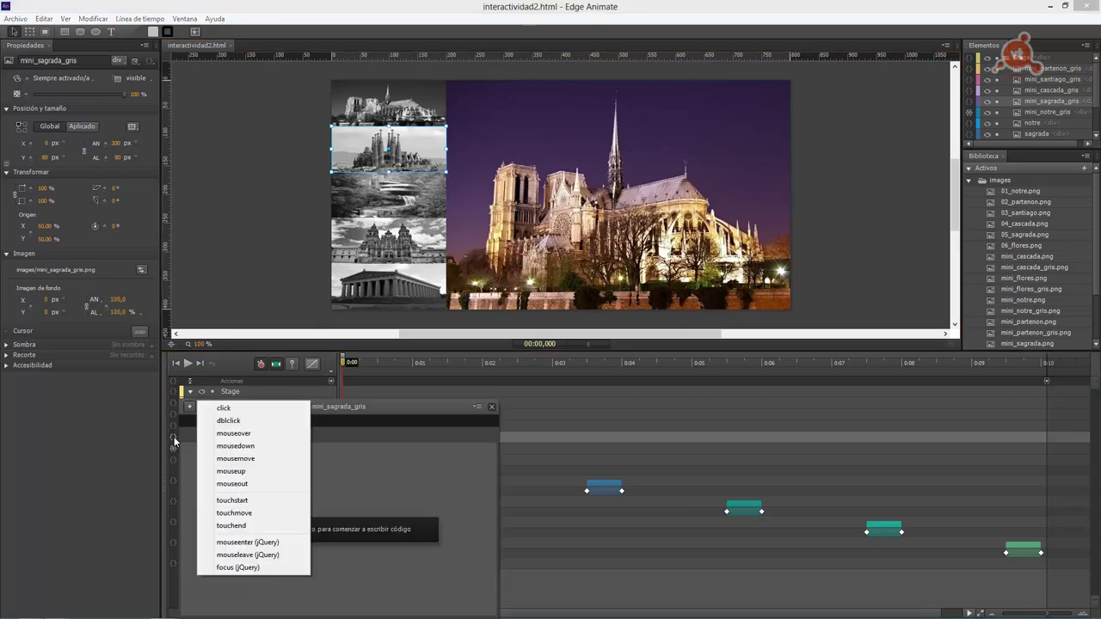
{"action": "left_click", "coordinate": [222, 410]}
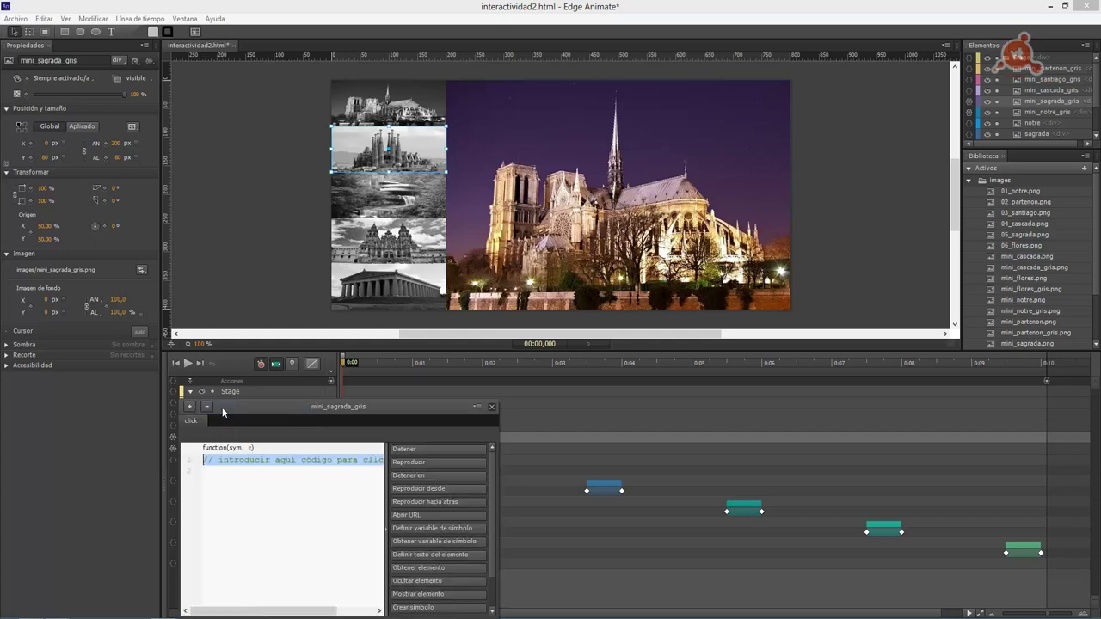
{"action": "left_click", "coordinate": [410, 477]}
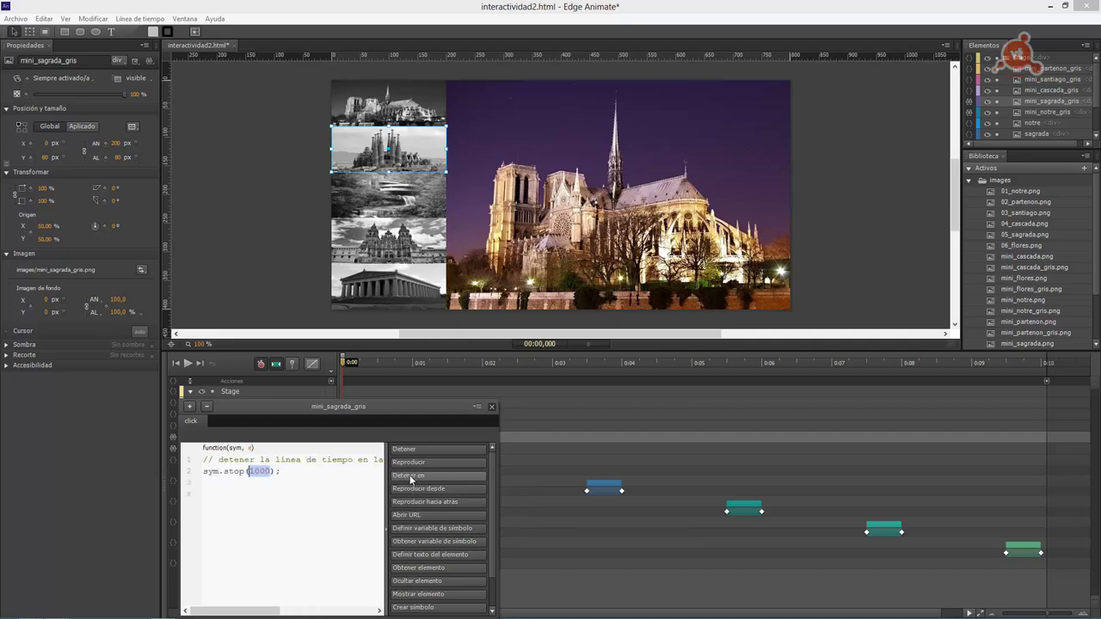
Step: Set the stop position in the mini_sagrada_gris click code to 2000, giving sym.stop(2000), and close the code editor
{"action": "left_click", "coordinate": [250, 472]}
{"action": "key", "text": "BackSpace"}
{"action": "type", "text": "5"}
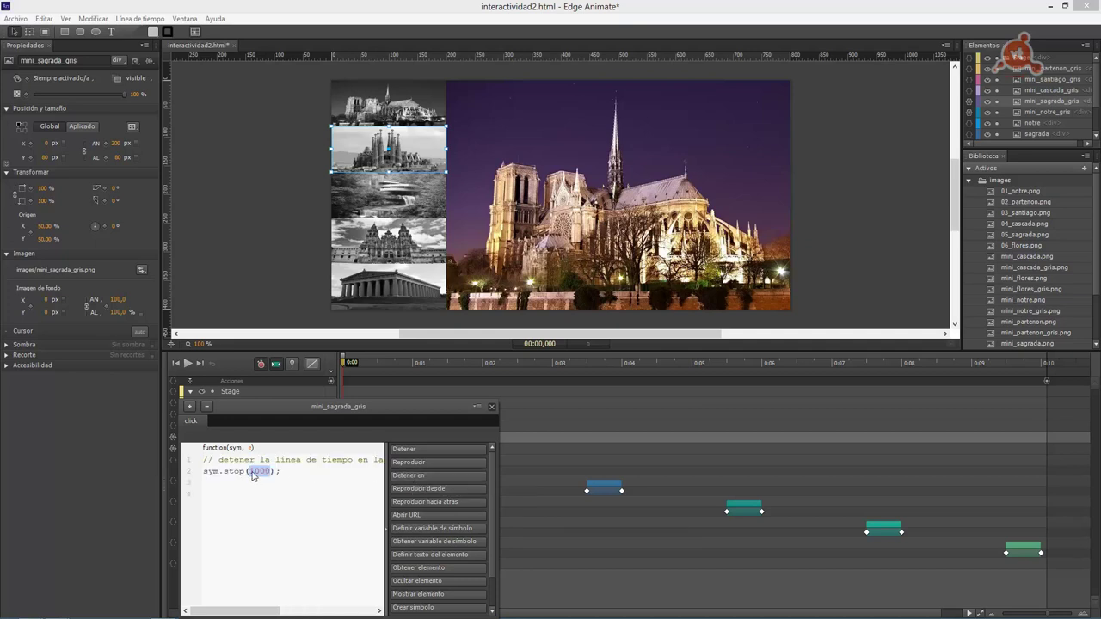
{"action": "key", "text": "ctrl+z"}
{"action": "left_click_drag", "start_coordinate": [256, 472], "coordinate": [249, 471]}
{"action": "type", "text": "2"}
{"action": "left_click", "coordinate": [491, 408]}
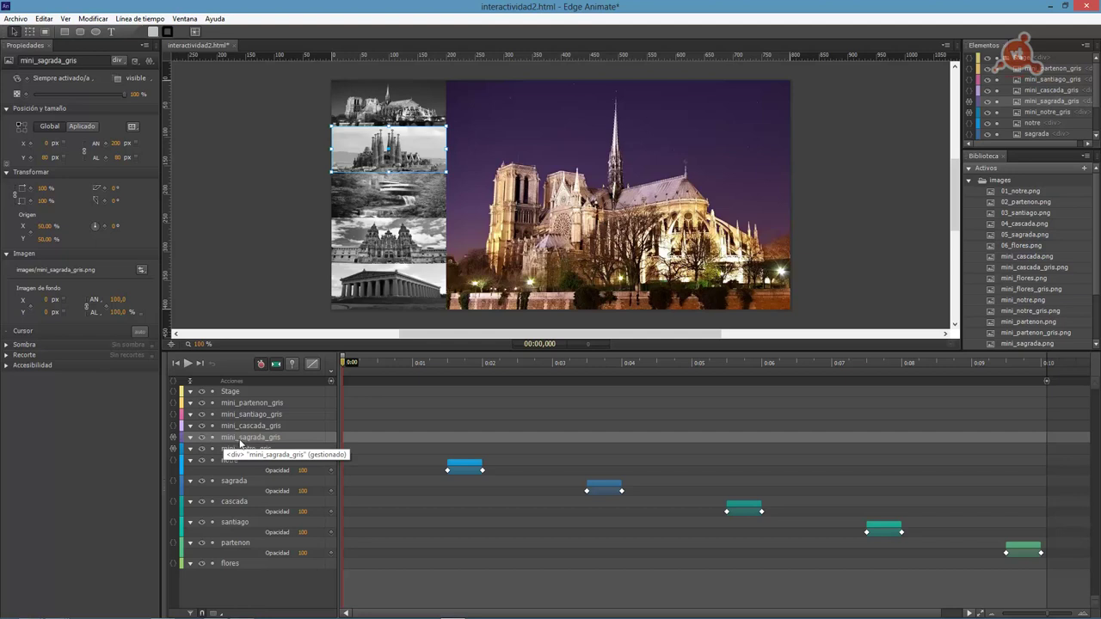
Step: Check the mini_sagrada_gris click code against the stage image at 2 seconds, then return the playhead to 0
{"action": "left_click", "coordinate": [174, 439]}
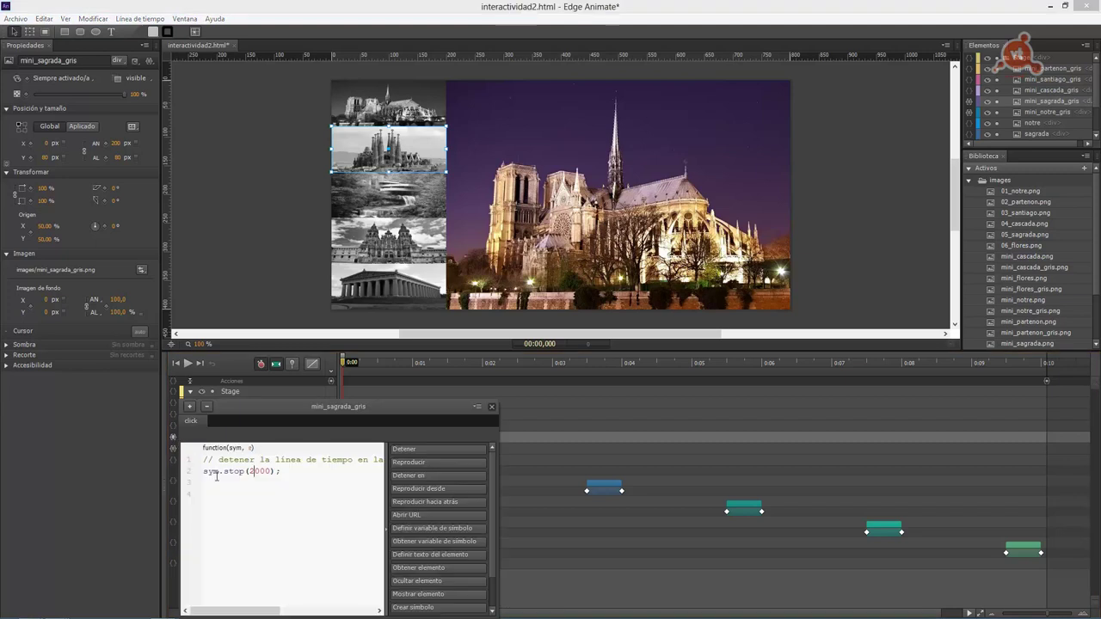
{"action": "left_click", "coordinate": [254, 472]}
{"action": "left_click", "coordinate": [493, 407]}
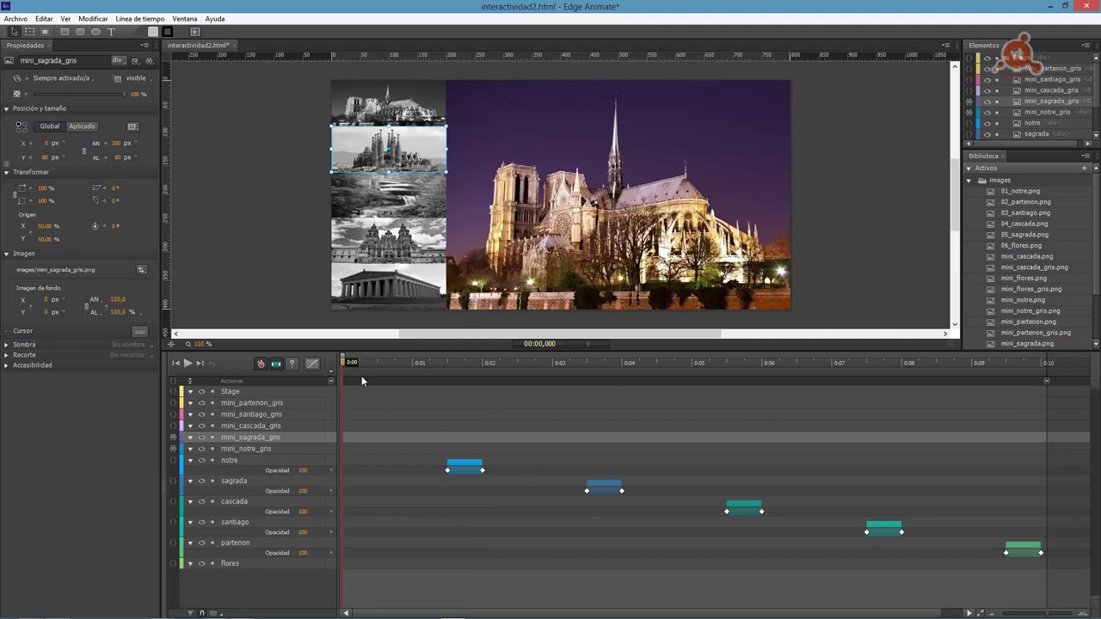
{"action": "left_click_drag", "start_coordinate": [346, 370], "coordinate": [487, 373]}
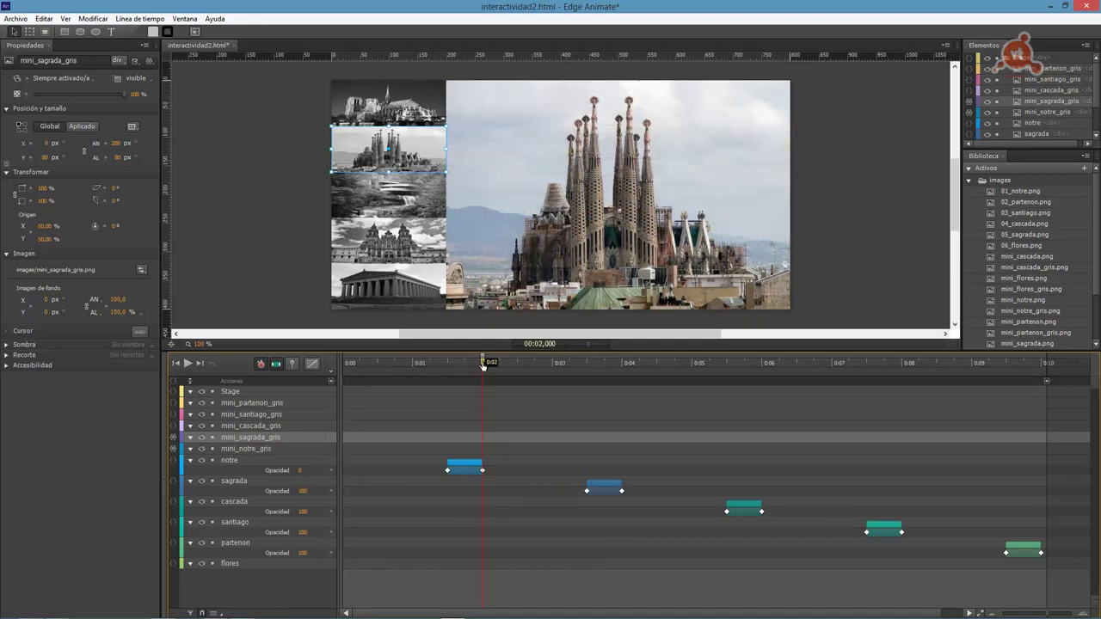
{"action": "left_click_drag", "start_coordinate": [482, 365], "coordinate": [295, 376]}
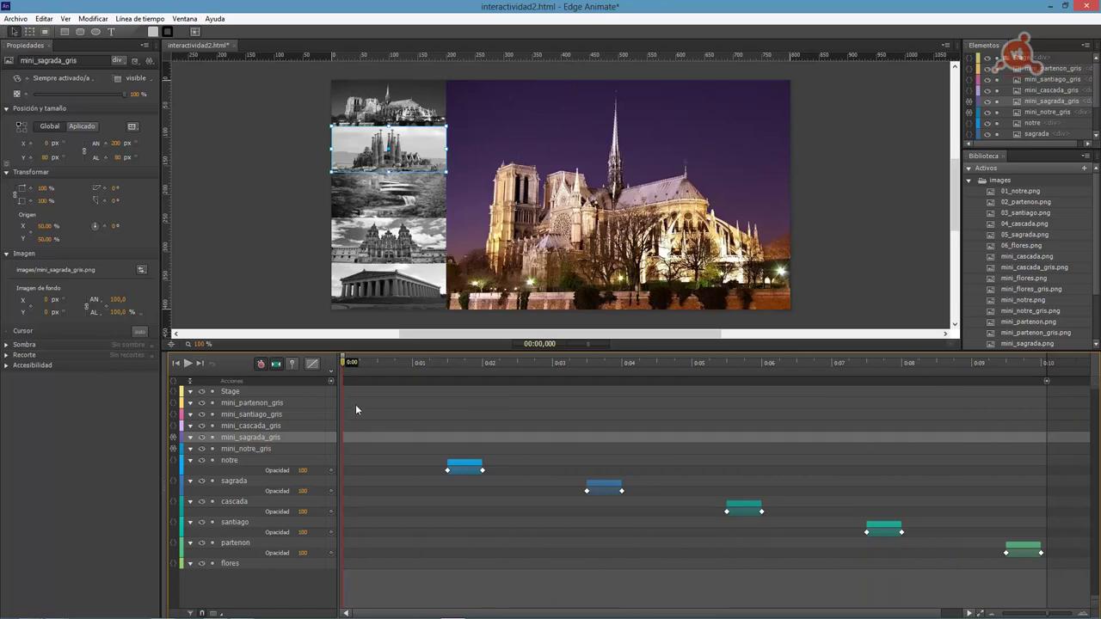
Step: Examine the stop position in the click action of the mini_cascada_gris thumbnail
{"action": "left_click_drag", "start_coordinate": [173, 403], "coordinate": [172, 455]}
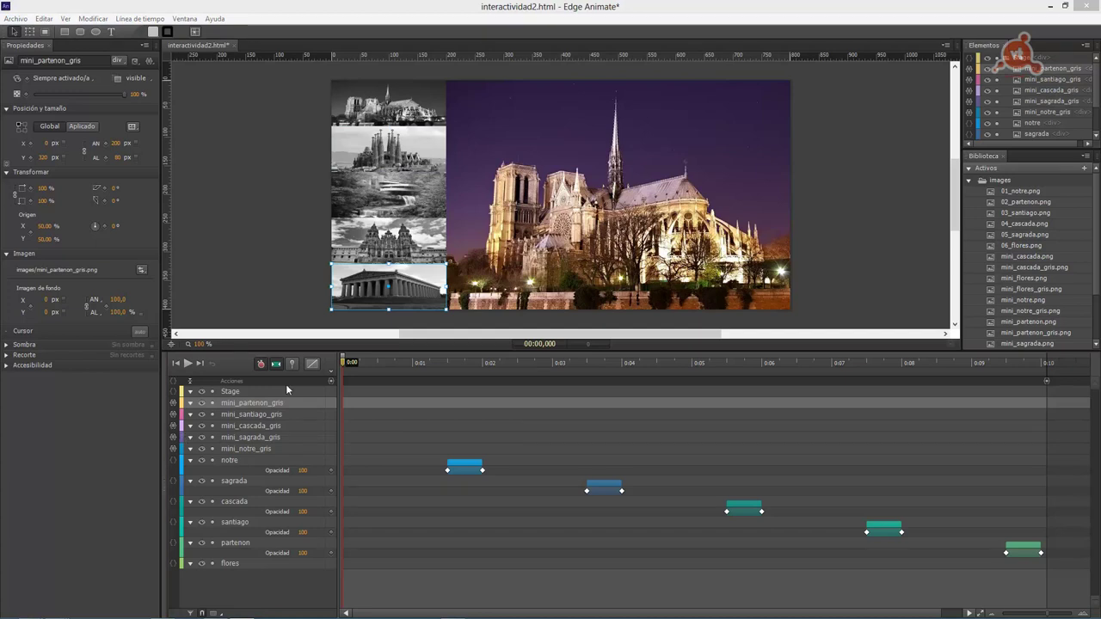
{"action": "left_click", "coordinate": [174, 427]}
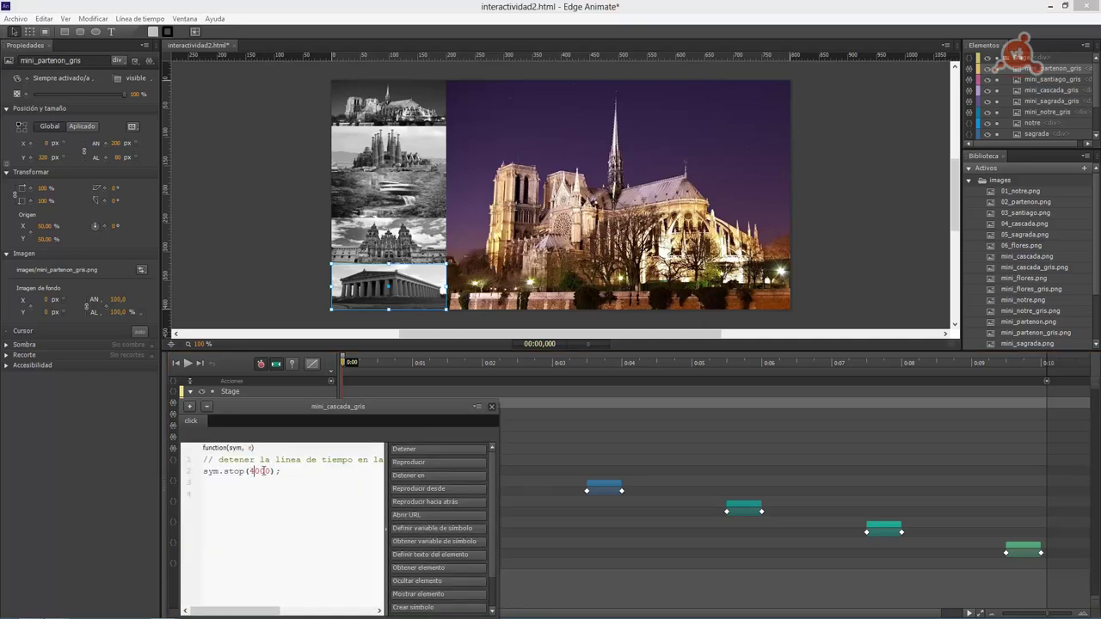
{"action": "left_click", "coordinate": [493, 407]}
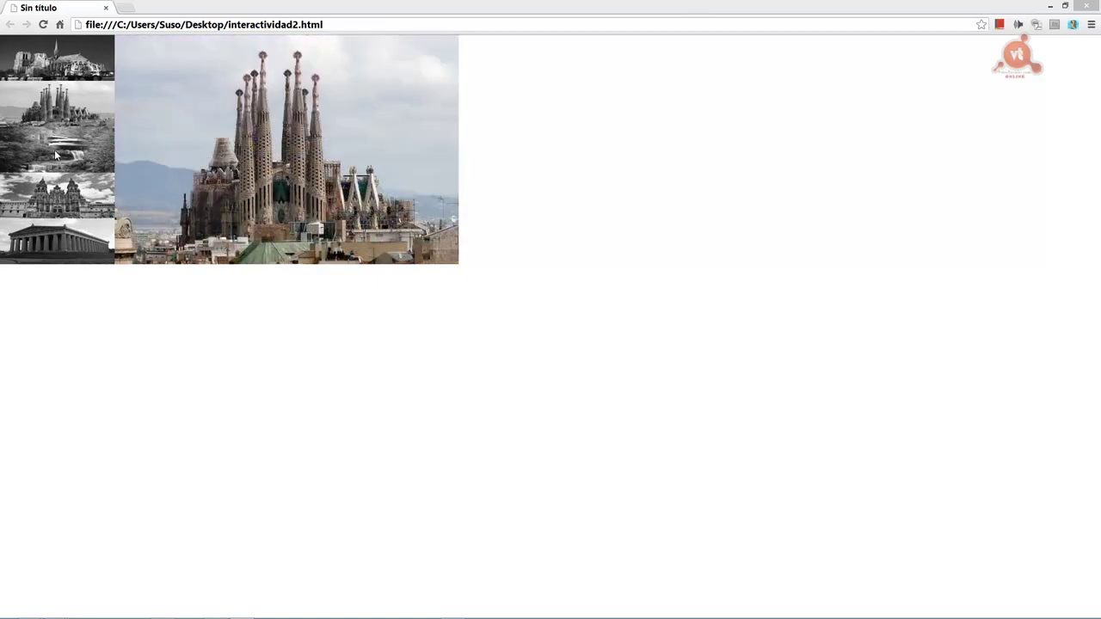
Step: Test the interactividad2.html thumbnails in the browser with the waterfall, reload the page, and test the Parthenon thumbnail
{"action": "left_click", "coordinate": [54, 152]}
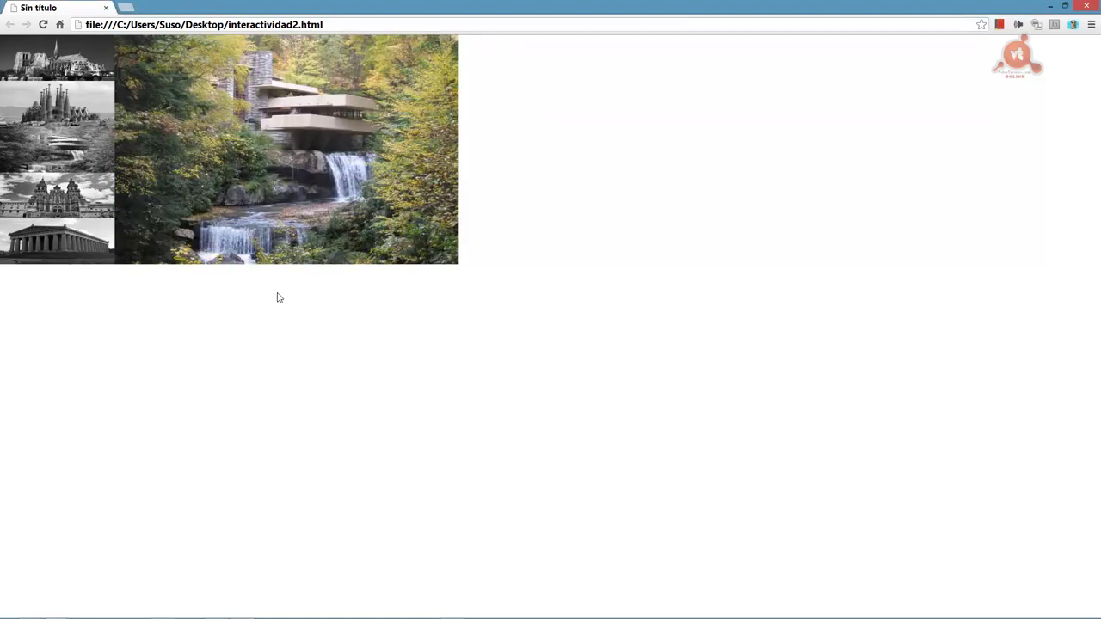
{"action": "left_click", "coordinate": [43, 24]}
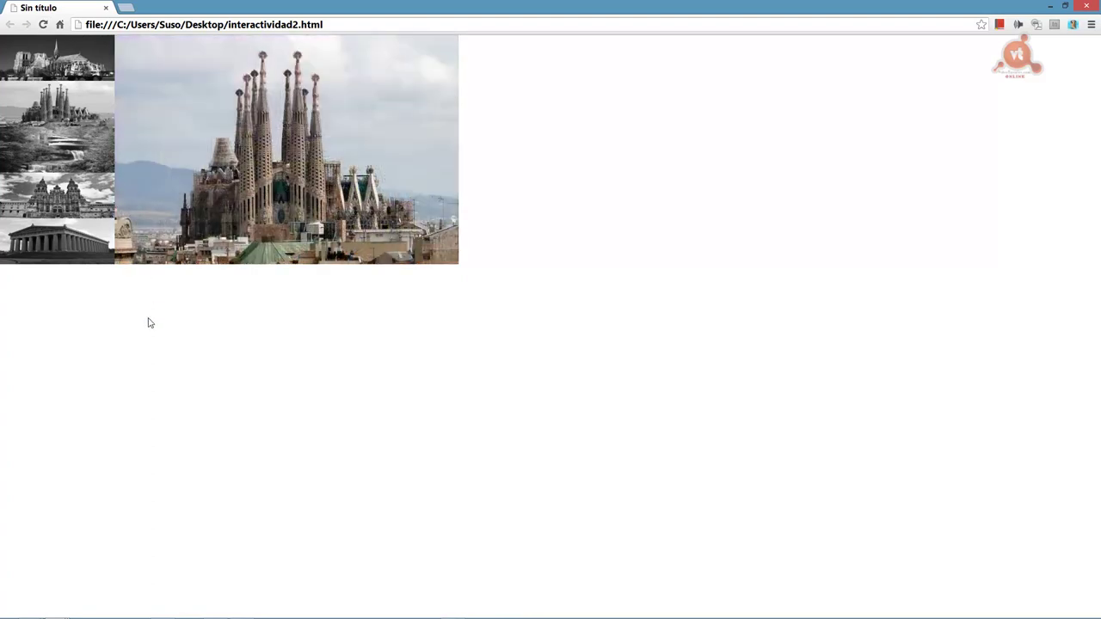
{"action": "left_click", "coordinate": [70, 241]}
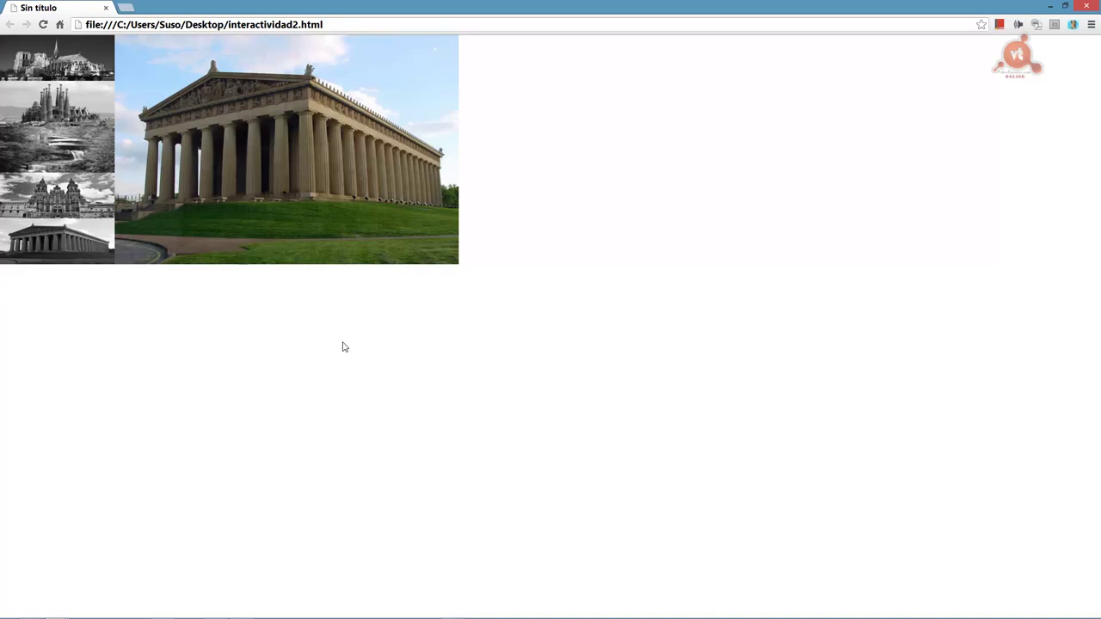
Step: Switch back to Edge Animate and display the Código window with the composition's actions
{"action": "key", "text": "alt+Tab"}
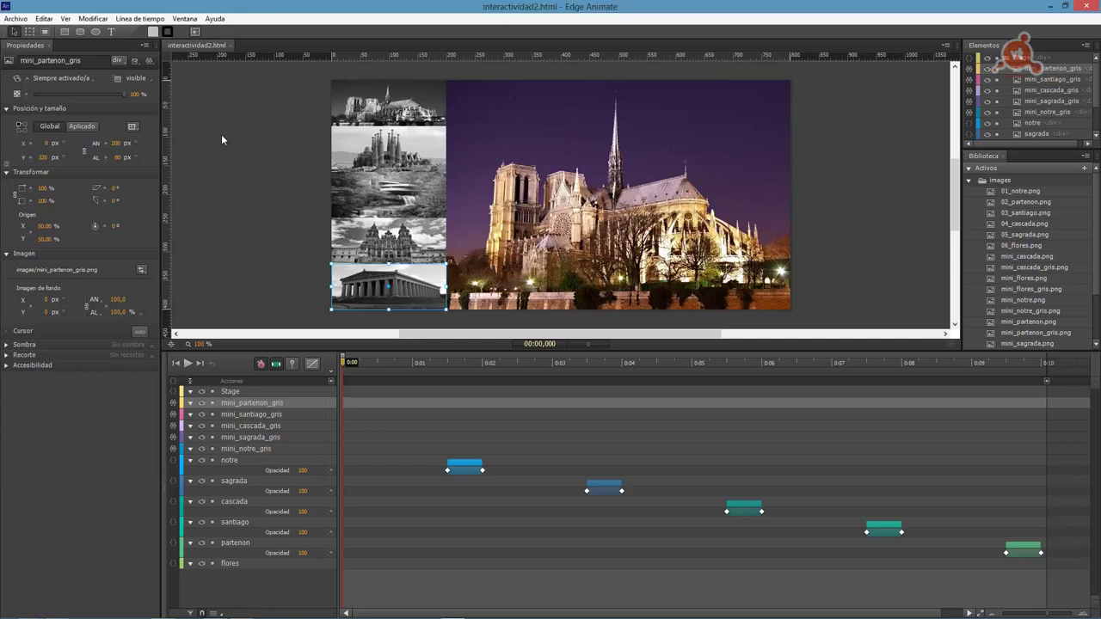
{"action": "left_click", "coordinate": [184, 19]}
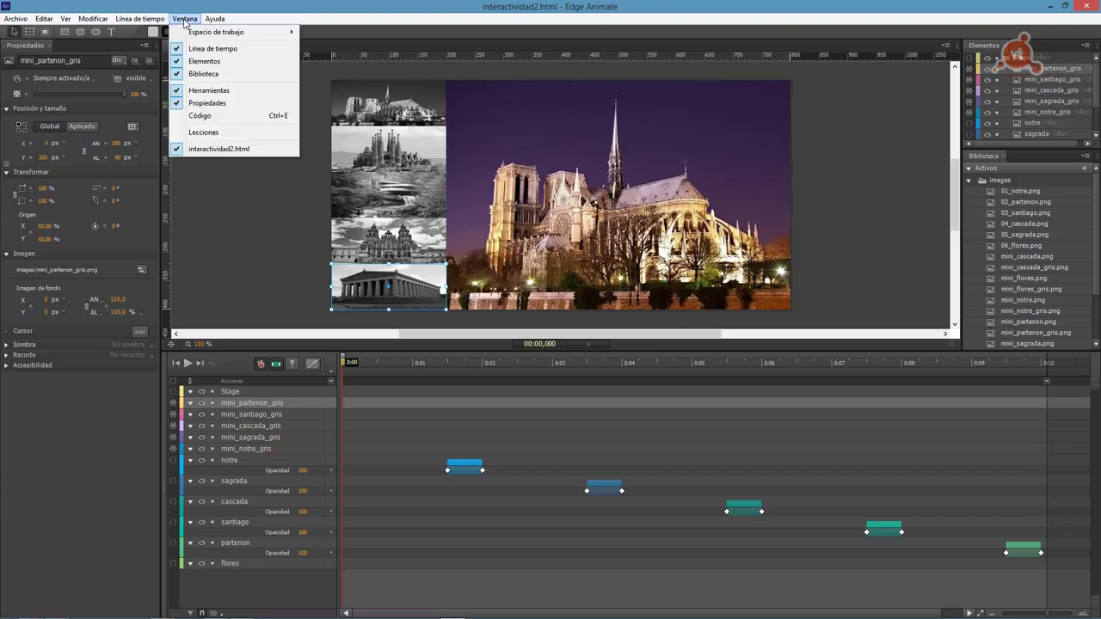
{"action": "left_click", "coordinate": [206, 116]}
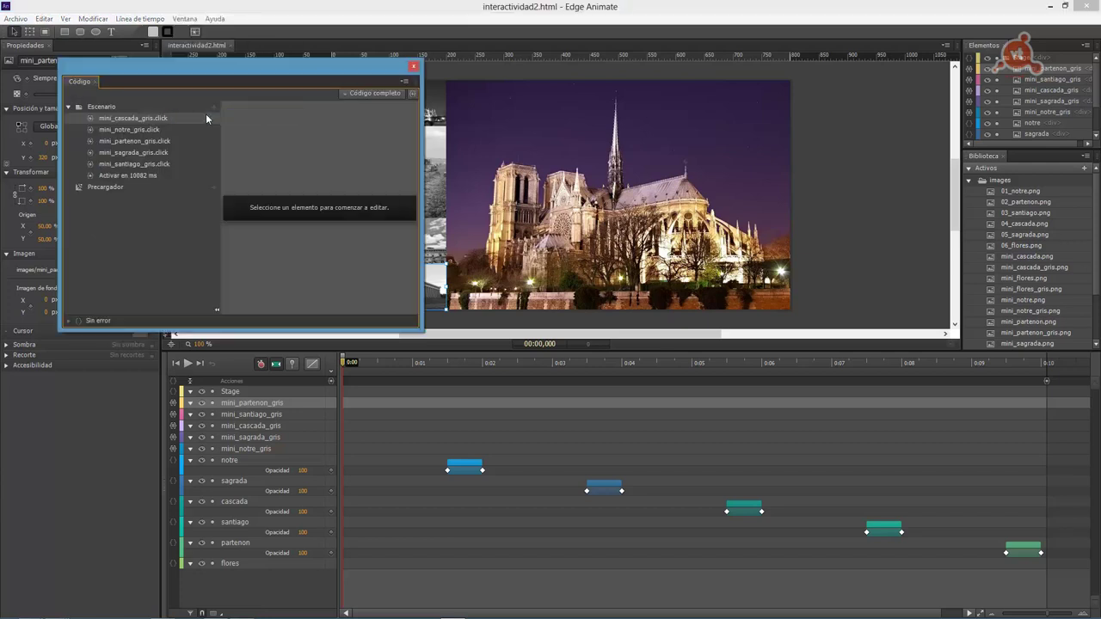
Step: Enlarge the code window and examine the click code of each thumbnail action, from mini_cascada_gris to mini_santiago_gris
{"action": "left_click", "coordinate": [129, 120]}
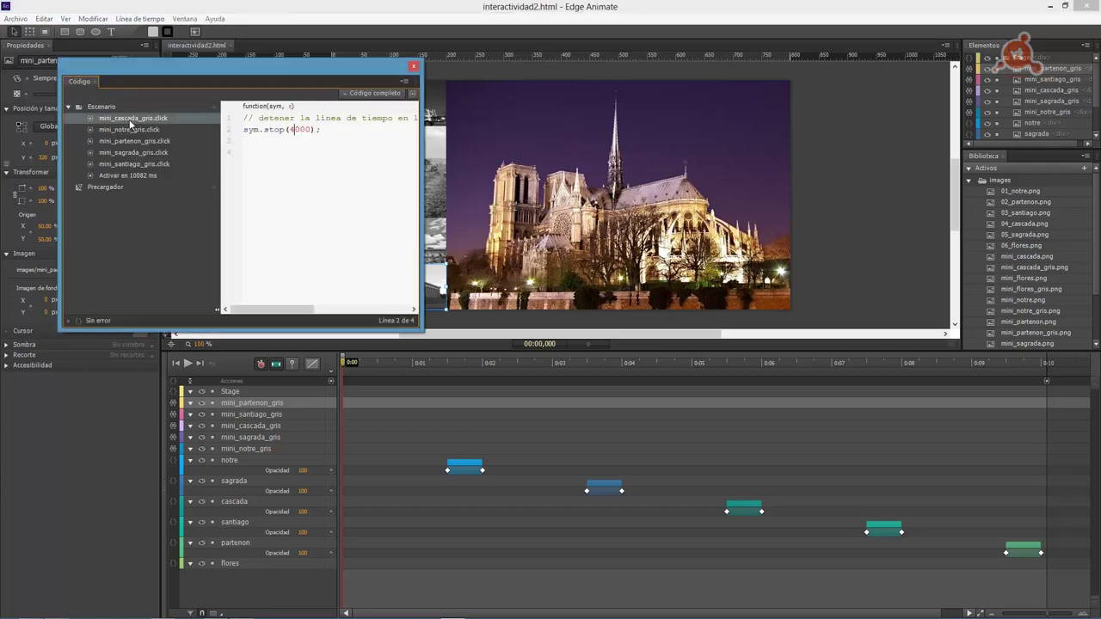
{"action": "left_click", "coordinate": [129, 130]}
{"action": "left_click", "coordinate": [132, 142]}
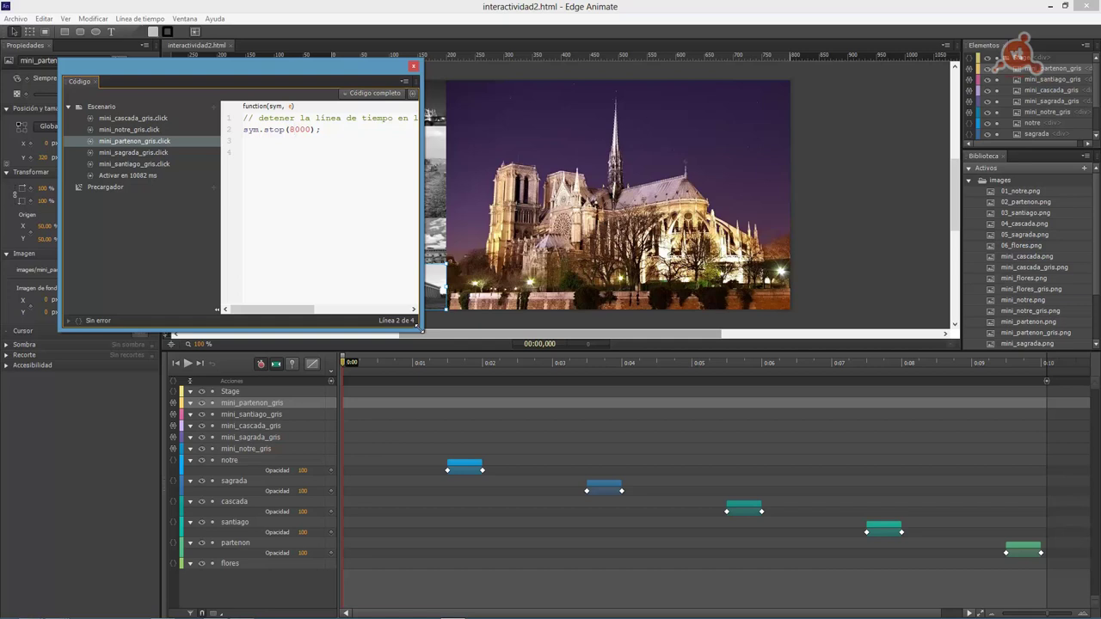
{"action": "left_click_drag", "start_coordinate": [418, 328], "coordinate": [647, 385]}
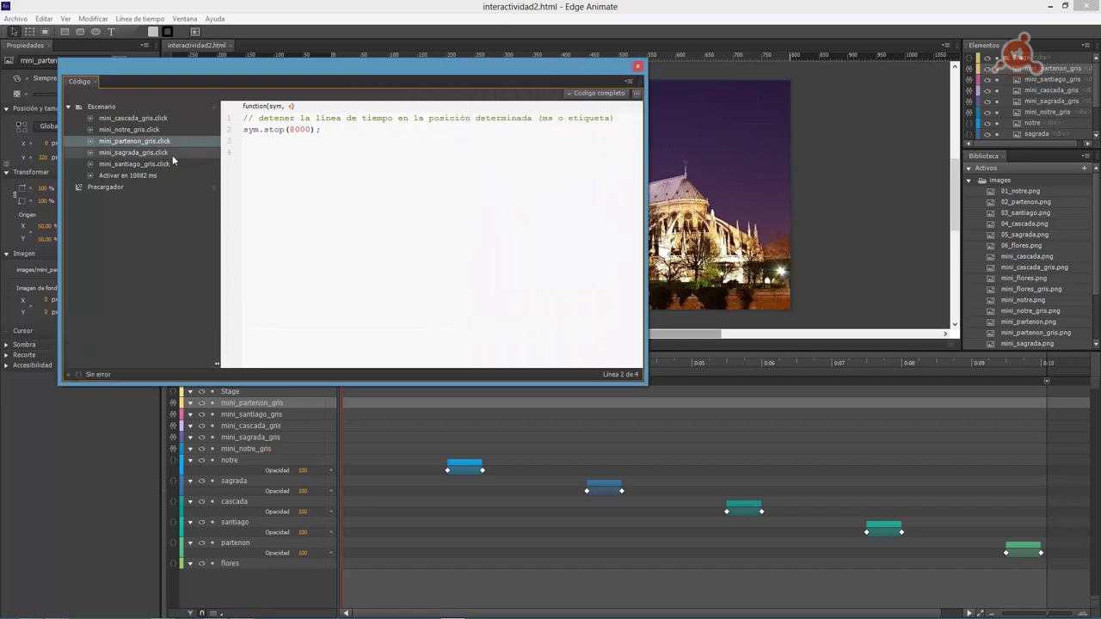
{"action": "left_click", "coordinate": [133, 130]}
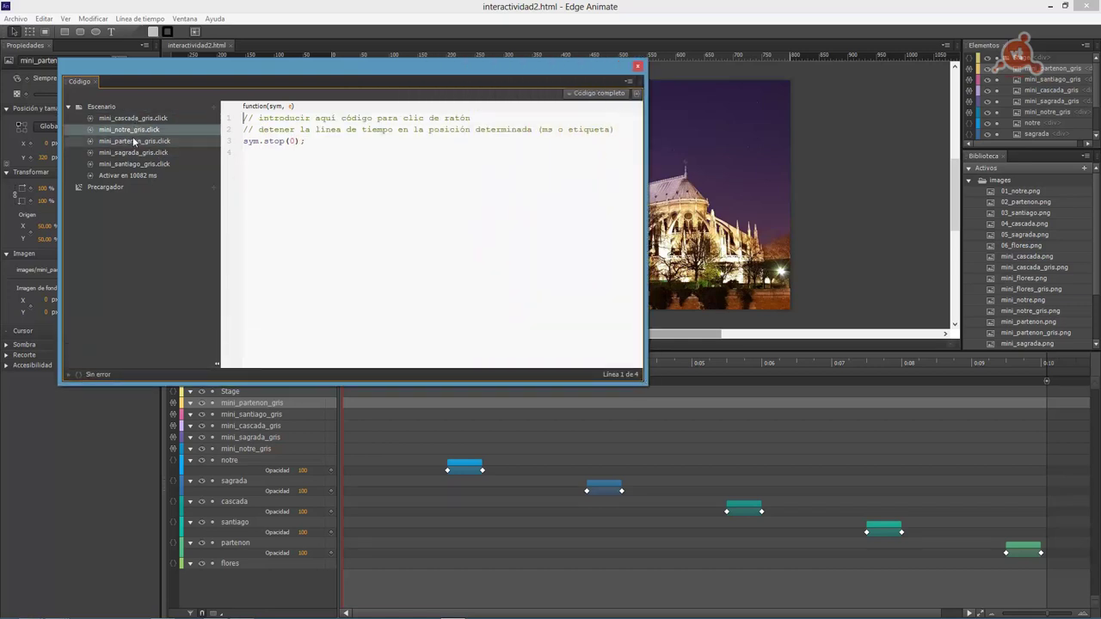
{"action": "left_click", "coordinate": [135, 141]}
{"action": "left_click", "coordinate": [134, 153]}
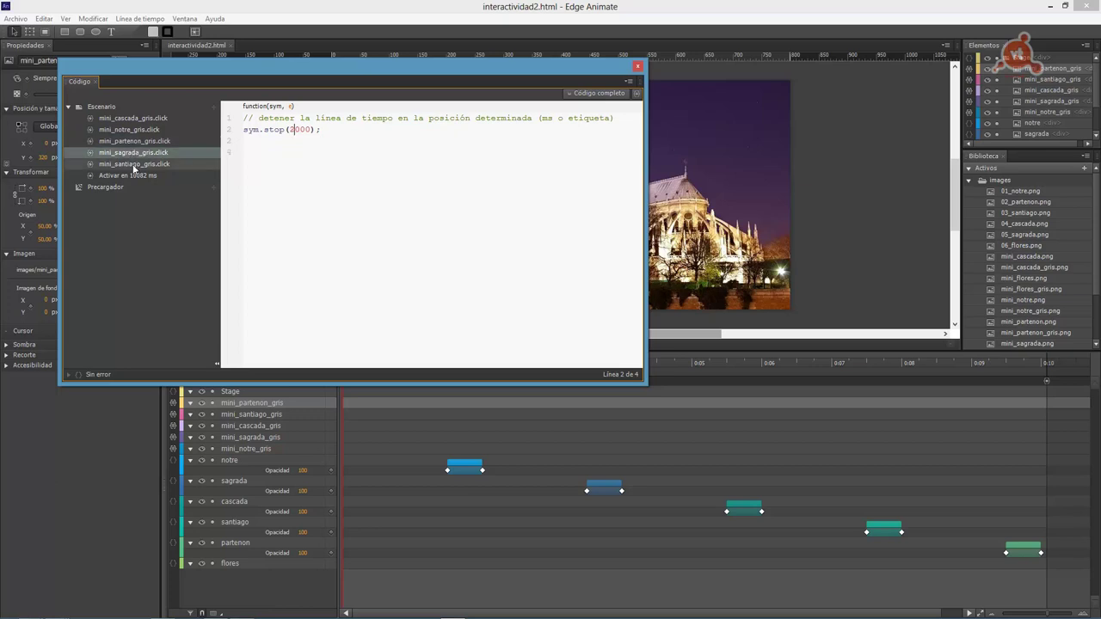
{"action": "left_click", "coordinate": [135, 164]}
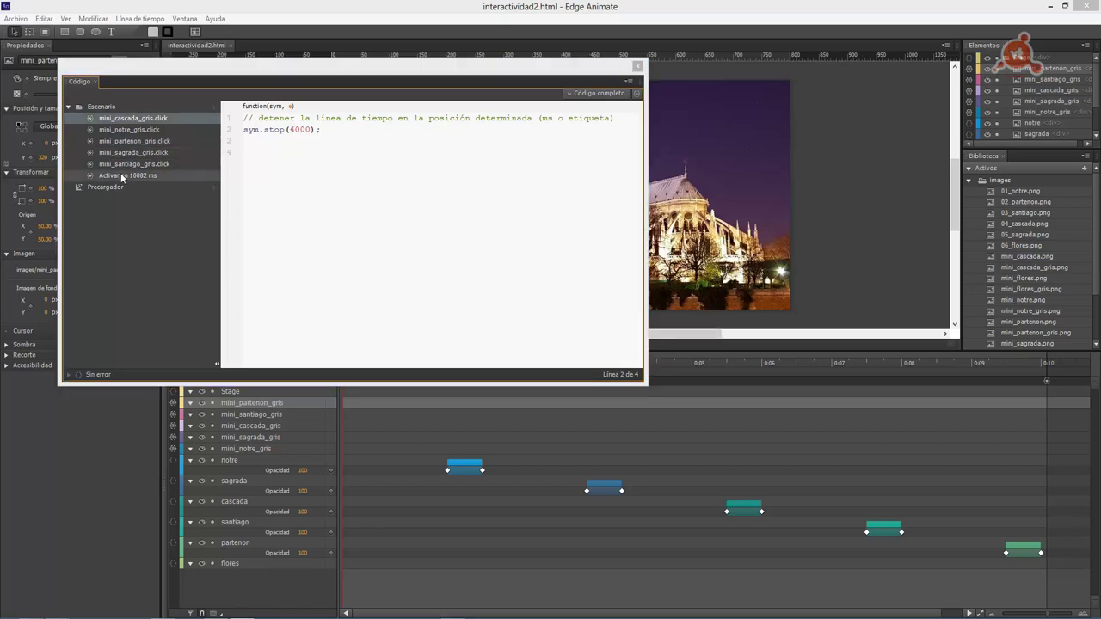
{"action": "left_click", "coordinate": [129, 117]}
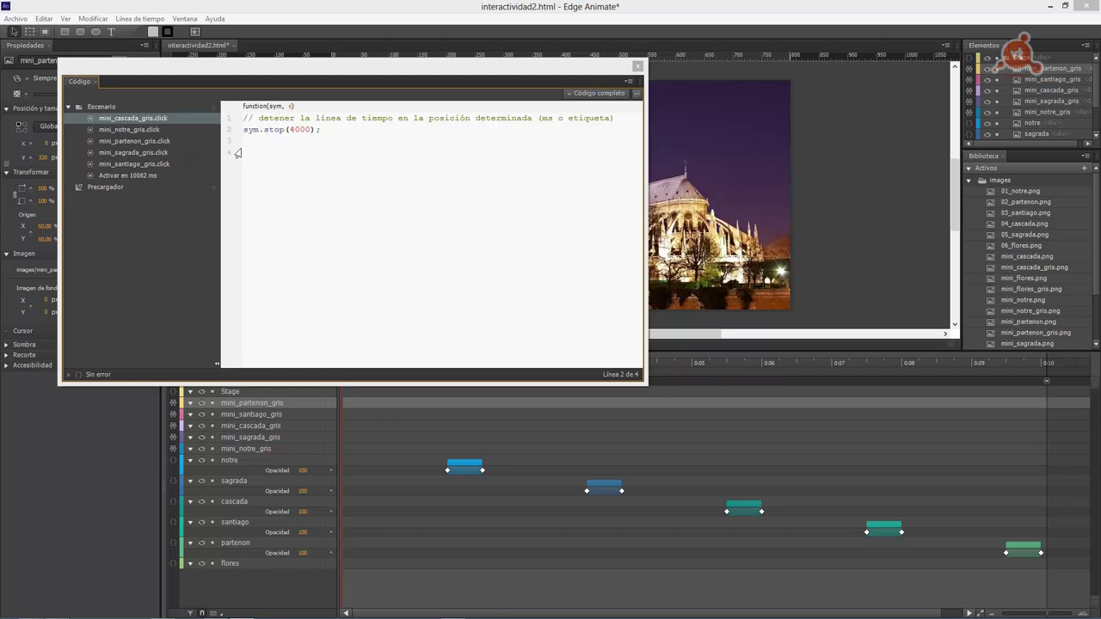
Step: Display the composition's full code in an enlarged window and read it through to the end
{"action": "left_click", "coordinate": [579, 94]}
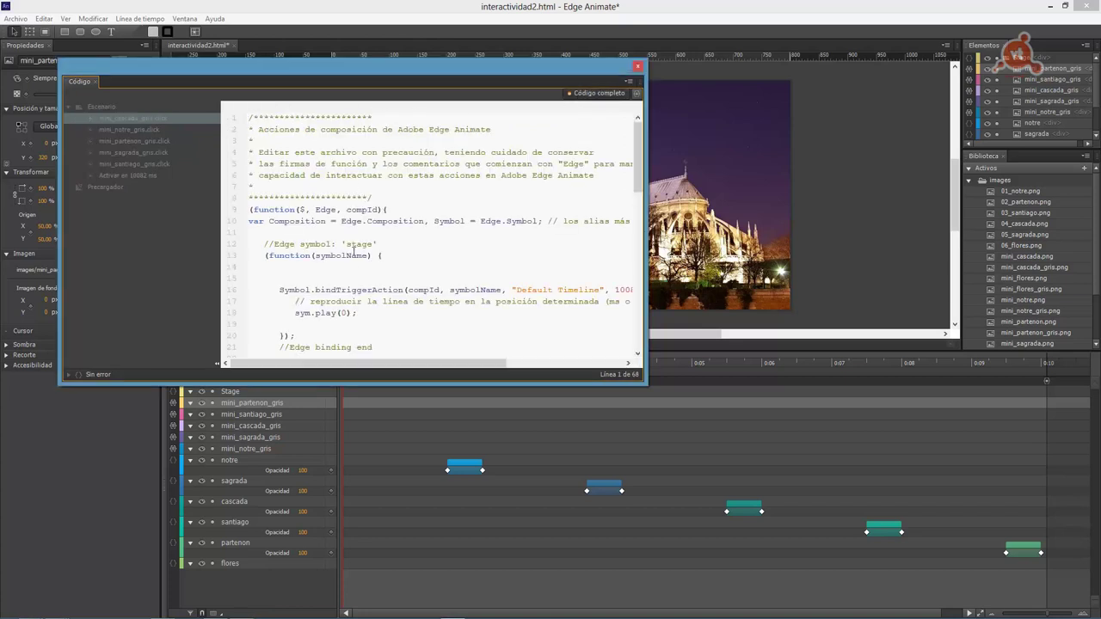
{"action": "left_click_drag", "start_coordinate": [645, 383], "coordinate": [938, 559]}
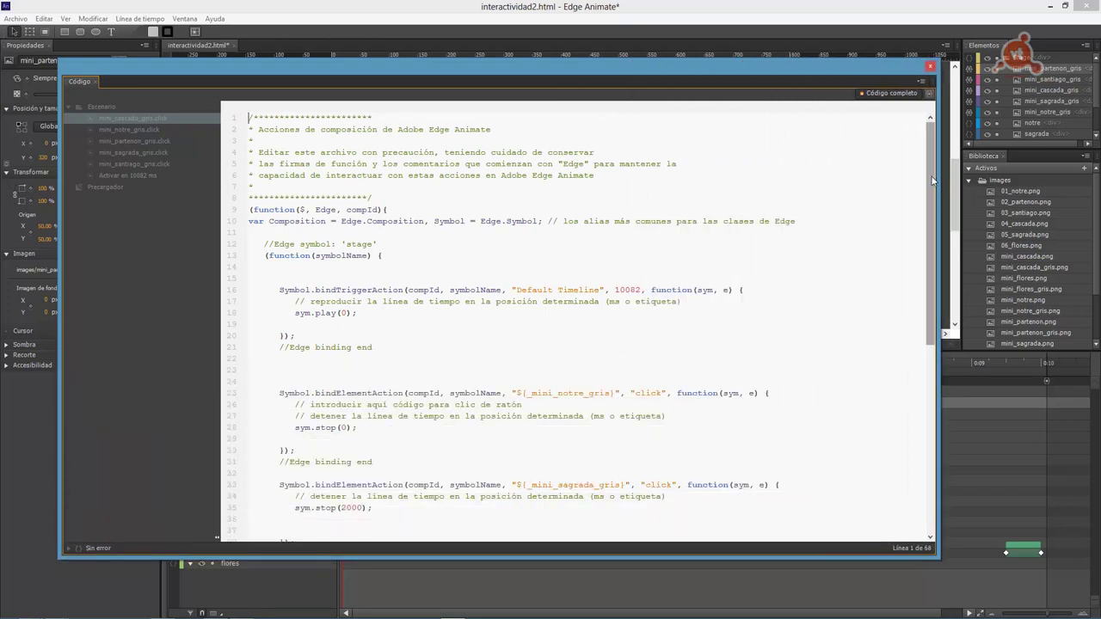
{"action": "left_click_drag", "start_coordinate": [930, 182], "coordinate": [966, 394]}
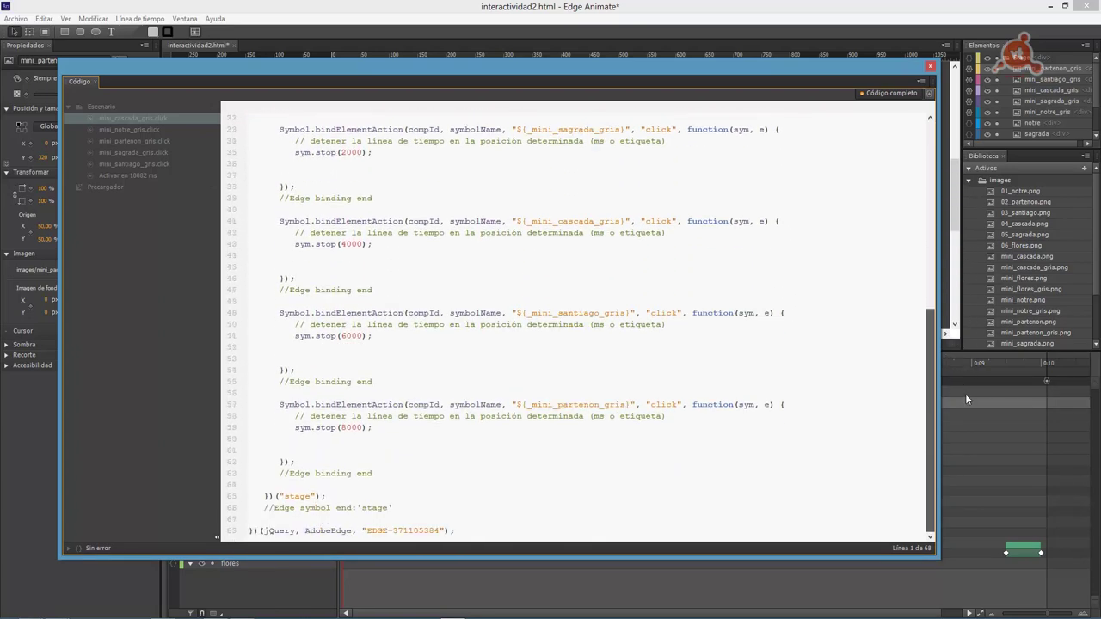
Step: Compare the individual click code of the thumbnail actions with the composition's full code
{"action": "left_click", "coordinate": [877, 96]}
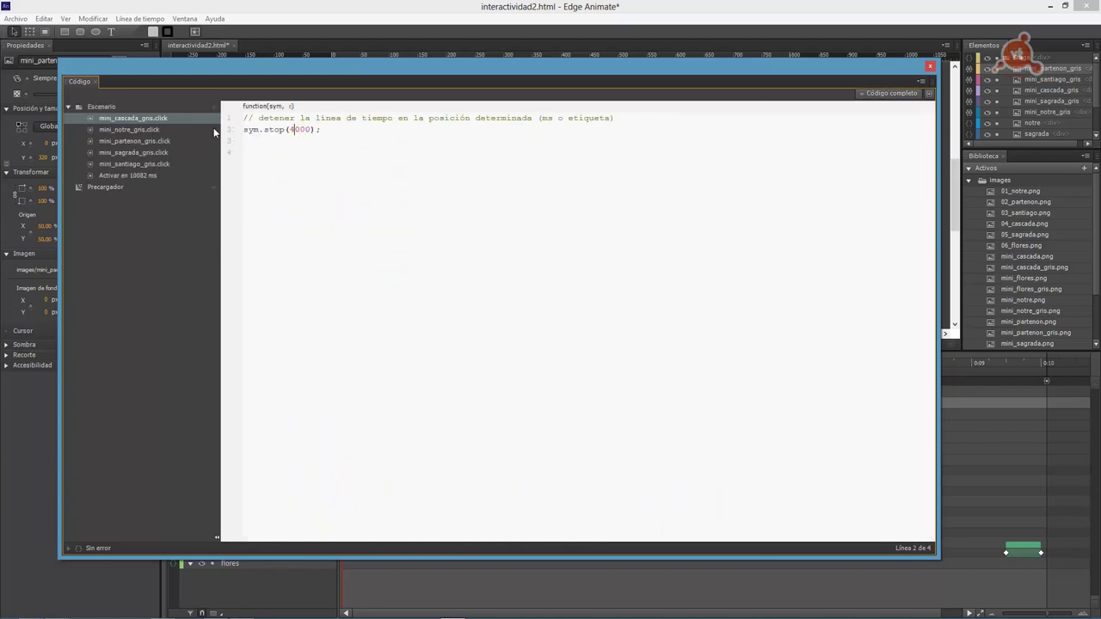
{"action": "left_click", "coordinate": [130, 130]}
{"action": "left_click", "coordinate": [130, 141]}
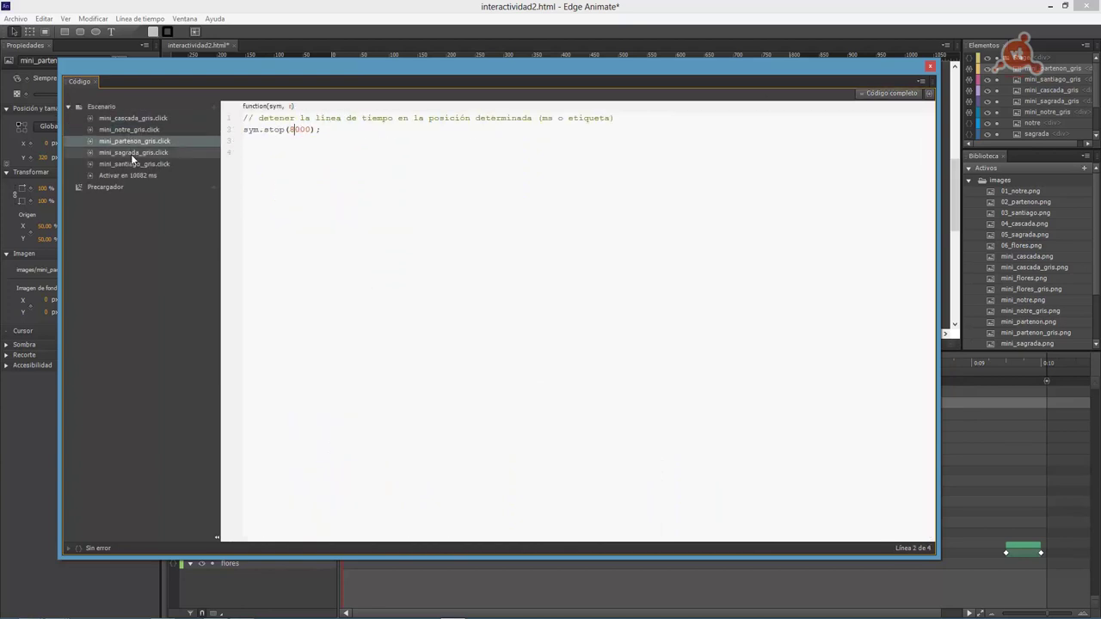
{"action": "left_click", "coordinate": [131, 154]}
{"action": "left_click", "coordinate": [132, 162]}
{"action": "left_click", "coordinate": [129, 143]}
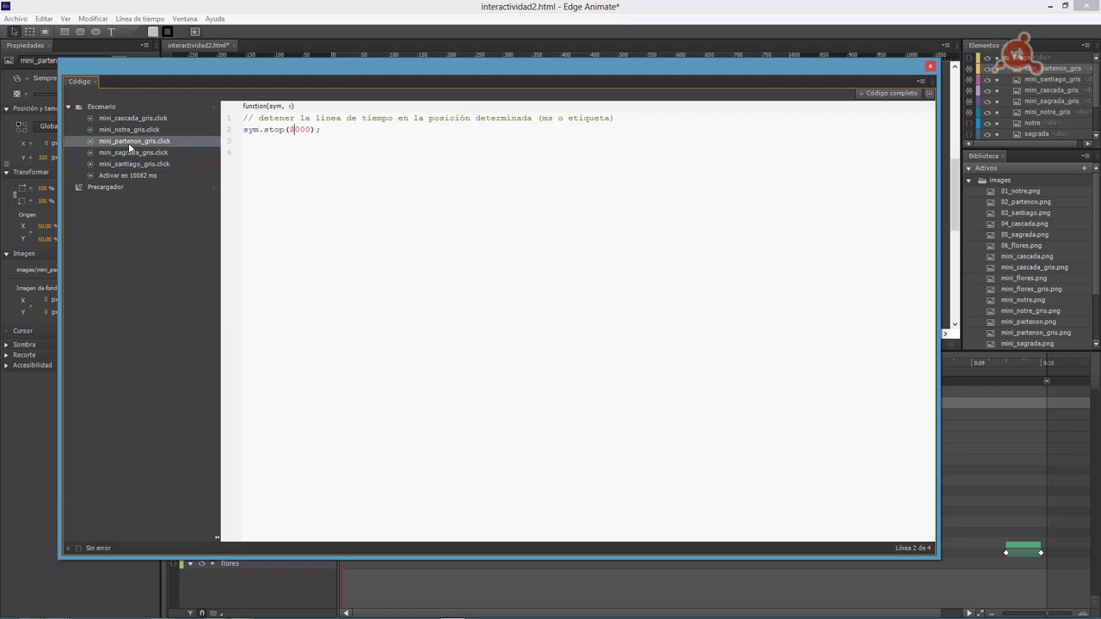
{"action": "left_click", "coordinate": [127, 130]}
{"action": "left_click", "coordinate": [128, 118]}
{"action": "left_click", "coordinate": [125, 130]}
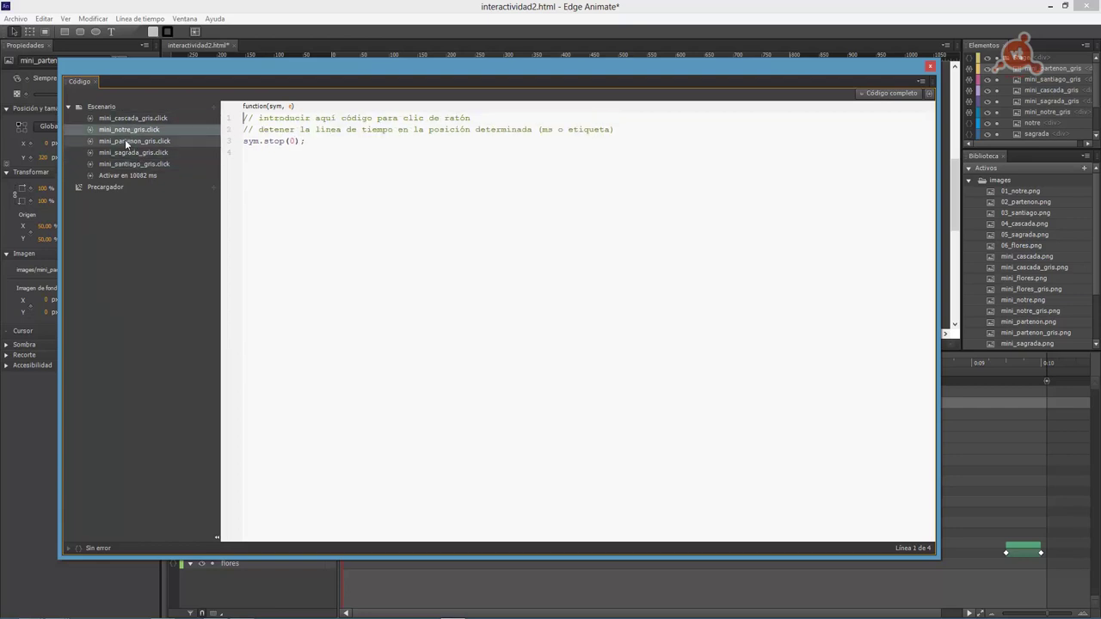
{"action": "left_click", "coordinate": [124, 141]}
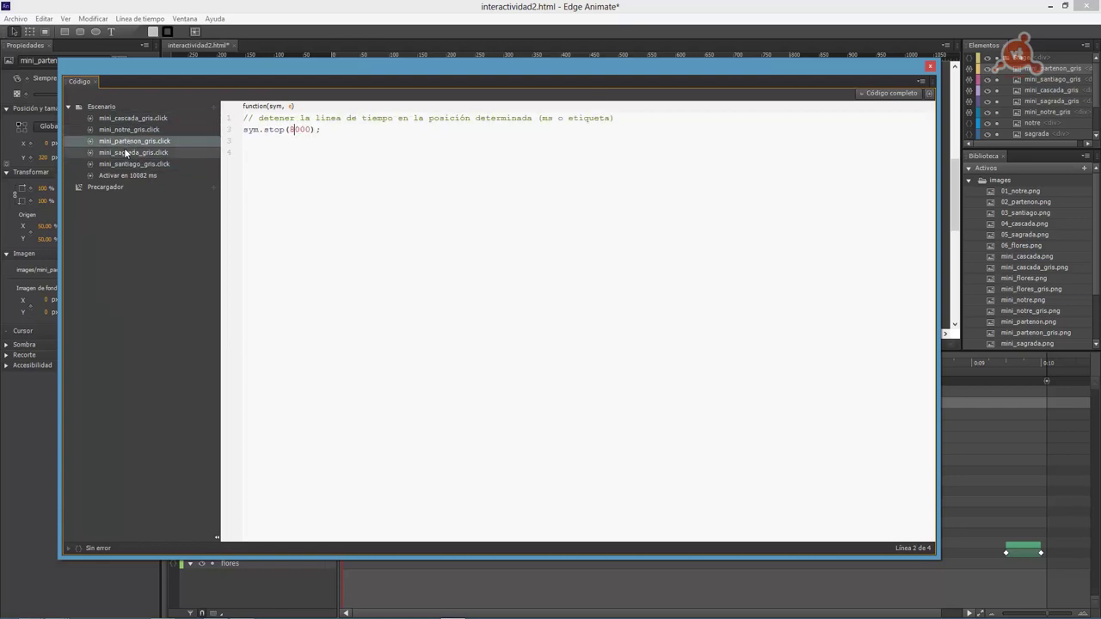
{"action": "left_click", "coordinate": [882, 94]}
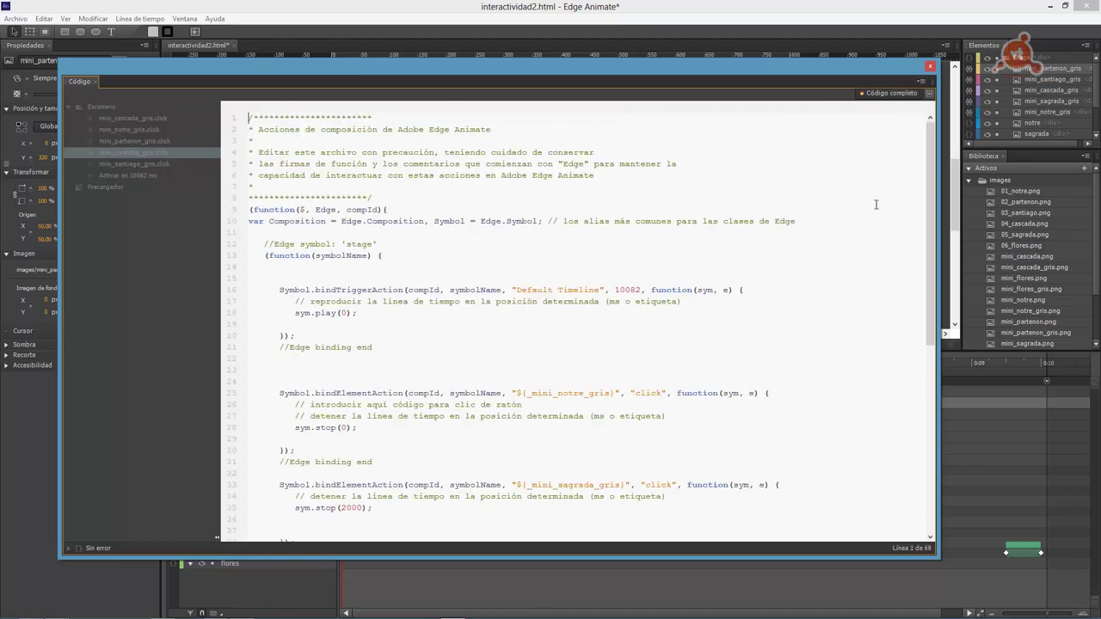
Step: Examine the opening part of the composition's full code, around the line that declares the stage symbol
{"action": "mouse_move", "coordinate": [926, 178]}
{"action": "left_mouse_down"}
{"action": "mouse_move", "coordinate": [930, 378]}
{"action": "mouse_move", "coordinate": [936, 194]}
{"action": "left_mouse_up"}
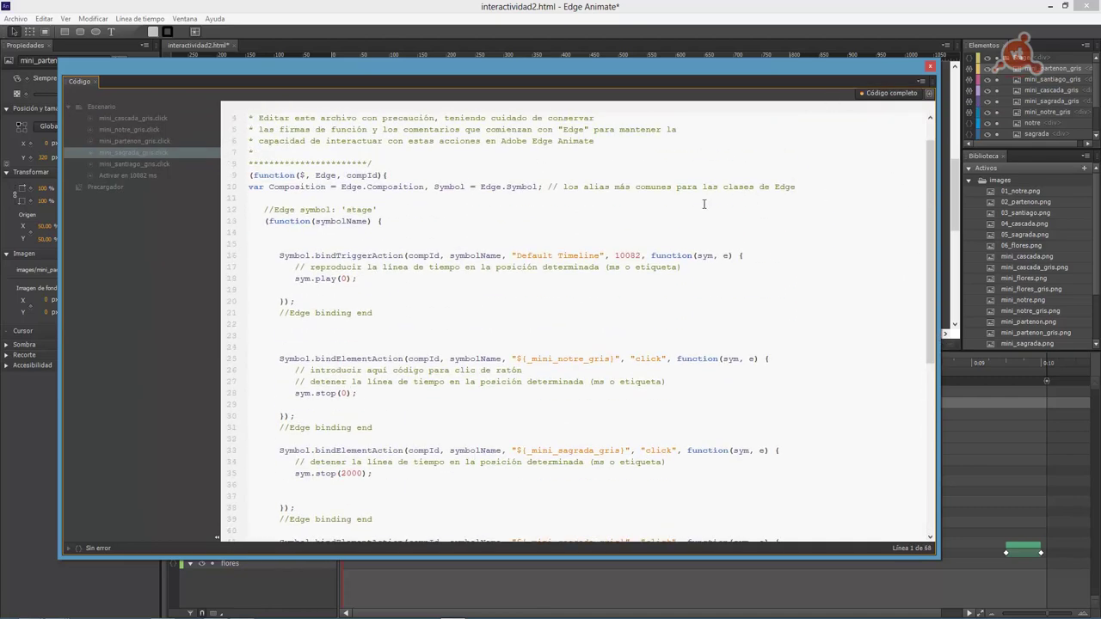
{"action": "left_click", "coordinate": [449, 211]}
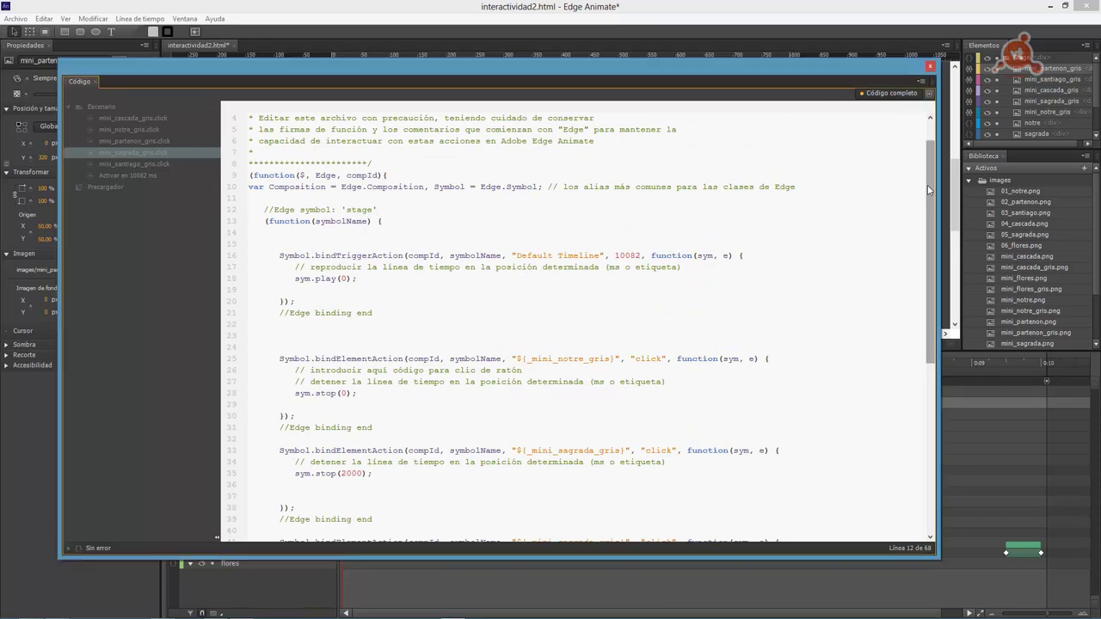
{"action": "left_click_drag", "start_coordinate": [928, 185], "coordinate": [927, 155]}
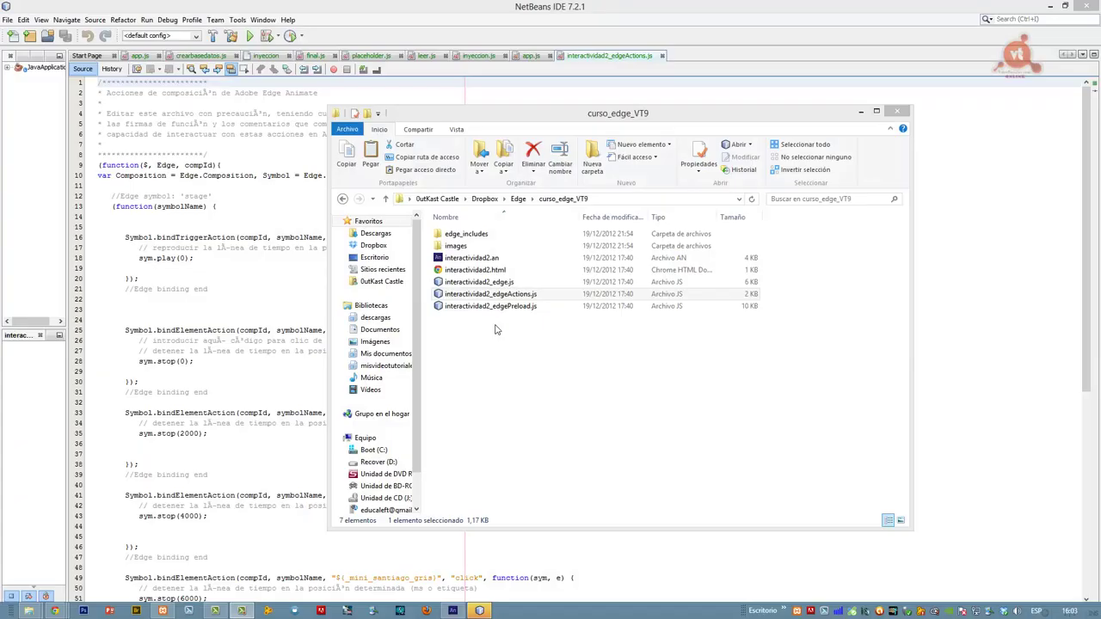
Step: Locate interactividad2_edgeActions.js in the curso_edge_VT9 folder and read through its code in NetBeans
{"action": "left_click", "coordinate": [463, 295]}
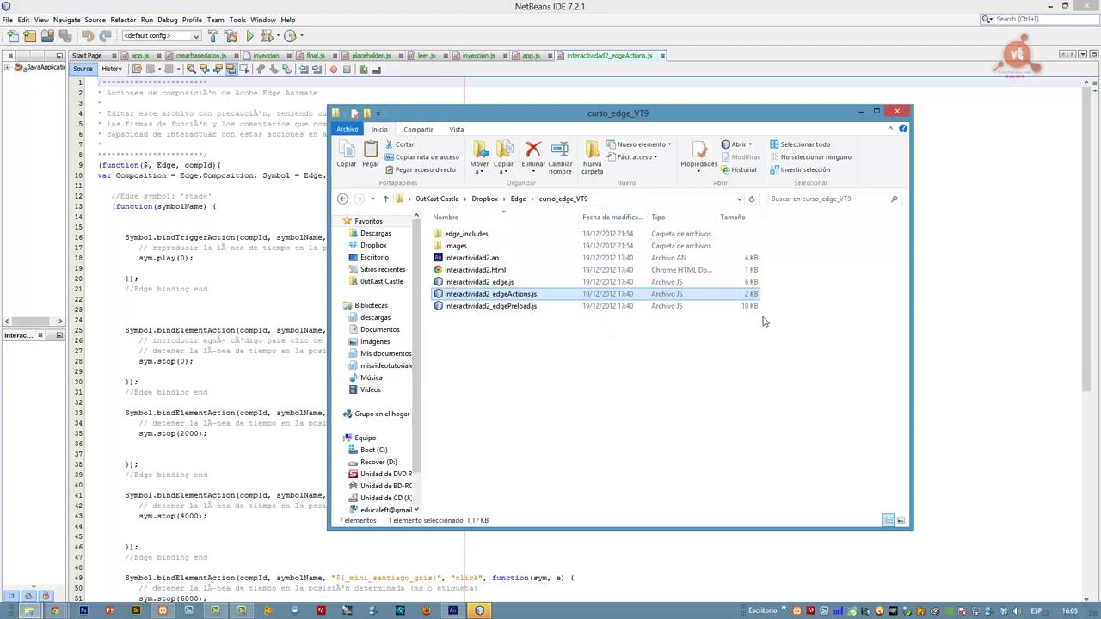
{"action": "left_click_drag", "start_coordinate": [458, 114], "coordinate": [573, 115]}
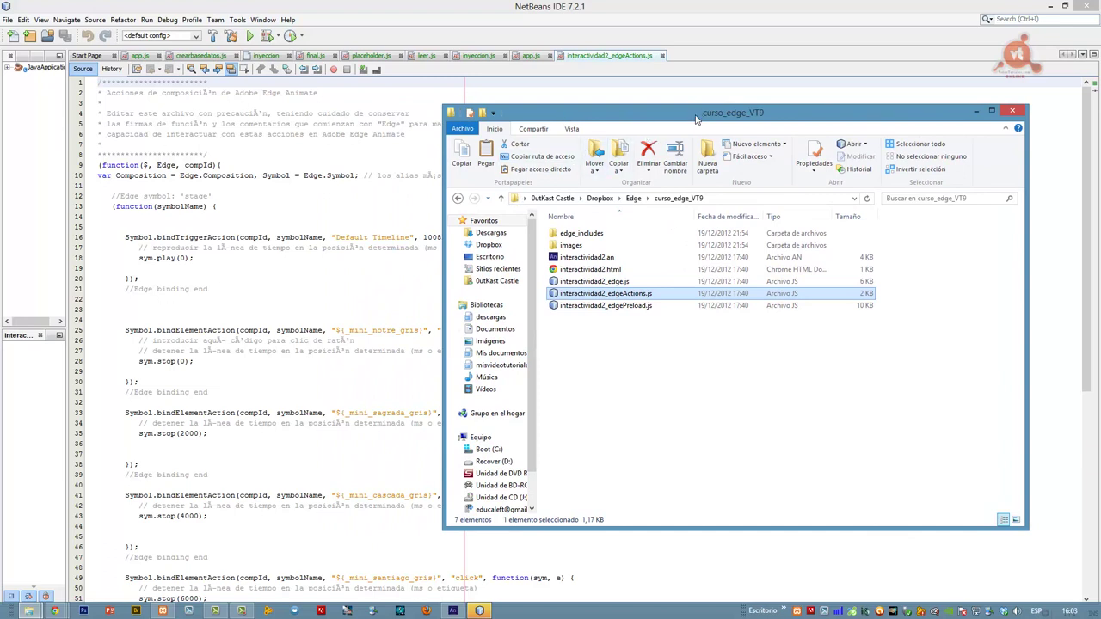
{"action": "left_click_drag", "start_coordinate": [697, 119], "coordinate": [582, 119]}
{"action": "left_click", "coordinate": [861, 111]}
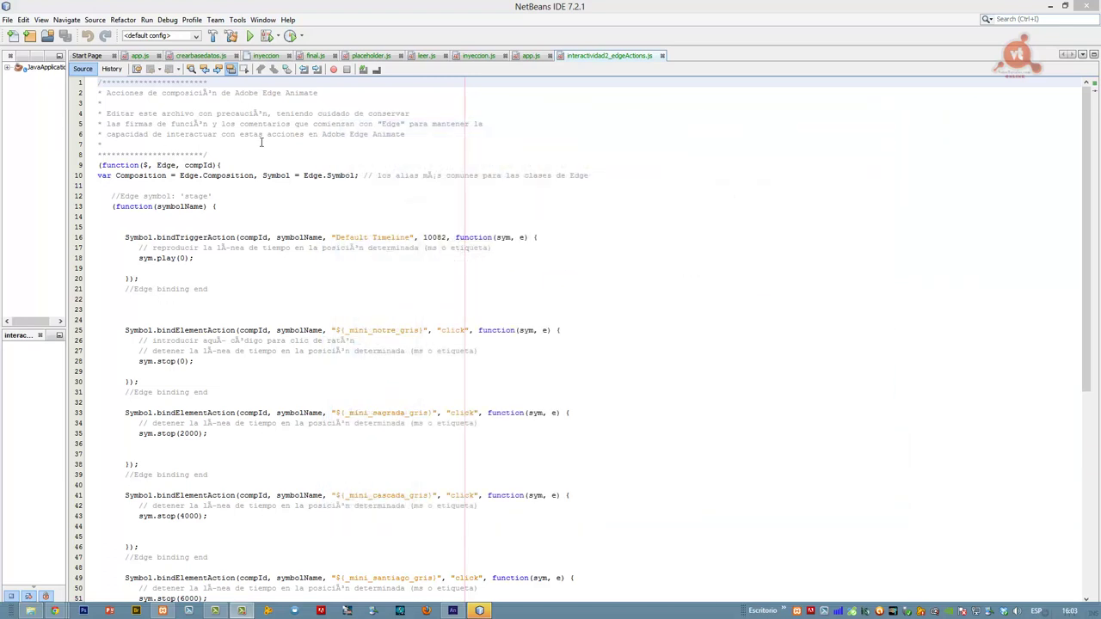
{"action": "left_click", "coordinate": [1085, 221]}
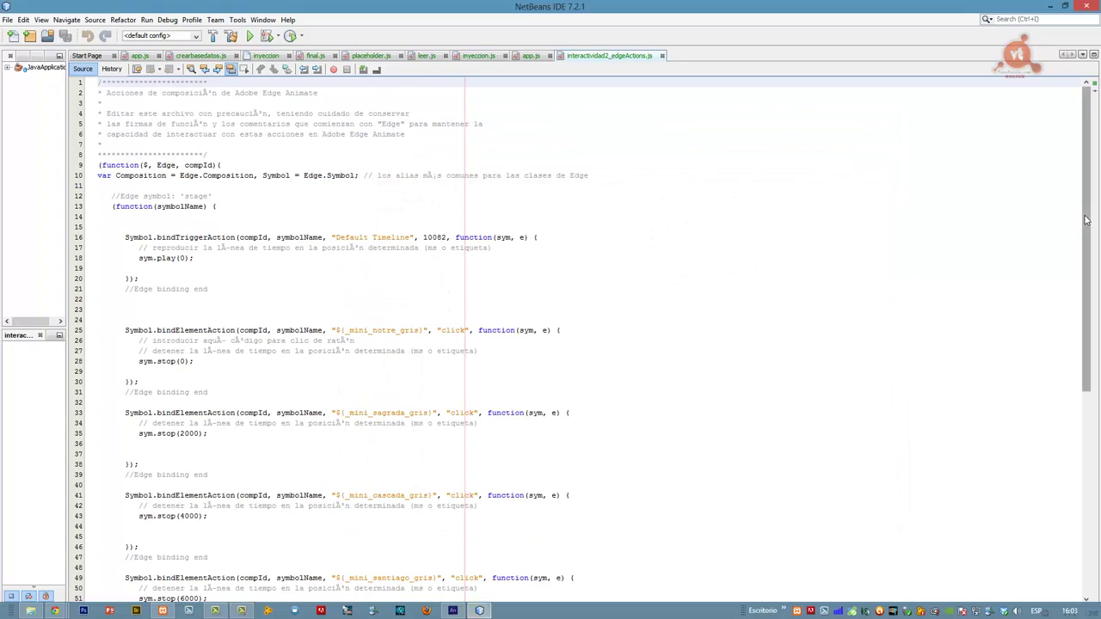
{"action": "left_click_drag", "start_coordinate": [1086, 220], "coordinate": [946, 196]}
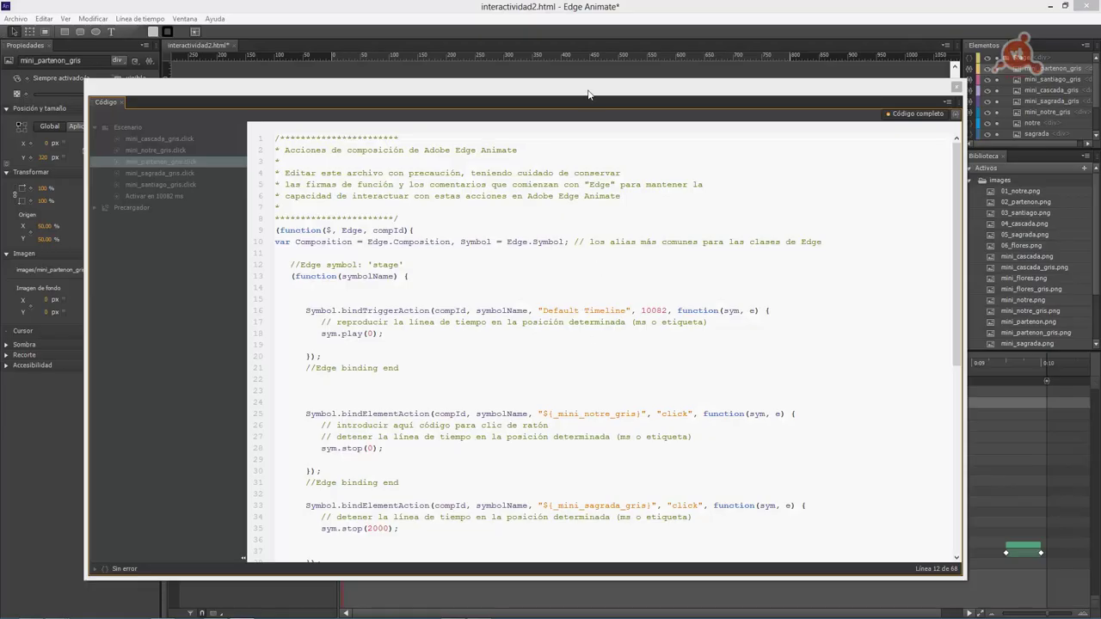
Step: Switch back to Edge Animate, leave the full code view and display the code of mini_cascada_gris.click and of the whole Escenario
{"action": "left_click", "coordinate": [585, 73]}
{"action": "left_click", "coordinate": [556, 84]}
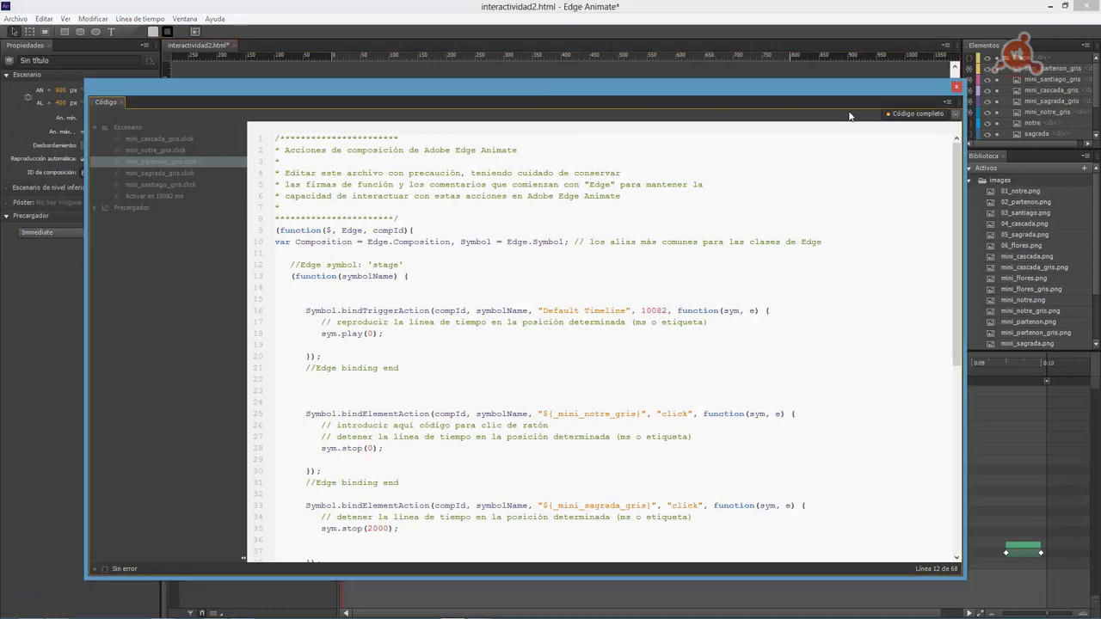
{"action": "left_click", "coordinate": [899, 116]}
{"action": "left_click", "coordinate": [899, 115]}
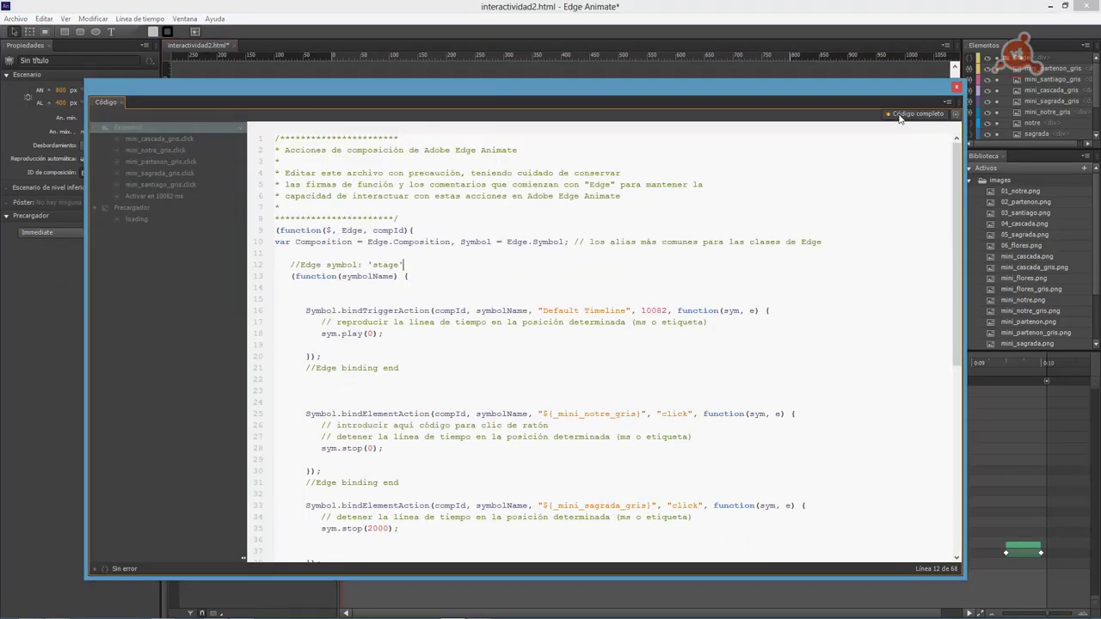
{"action": "left_click", "coordinate": [129, 127]}
{"action": "left_click", "coordinate": [183, 141]}
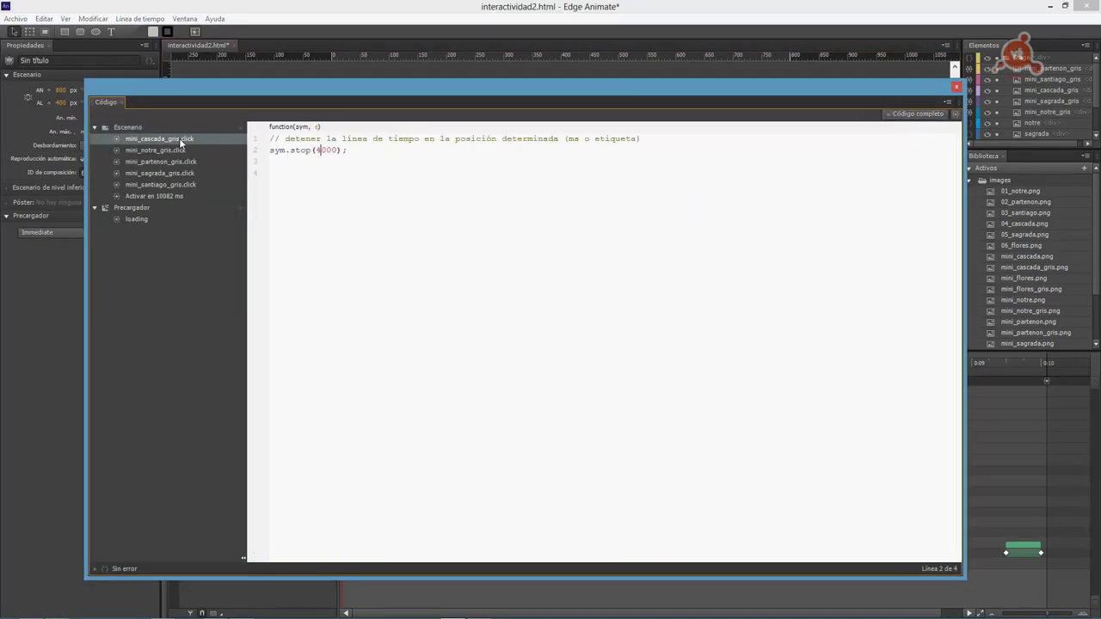
{"action": "left_click", "coordinate": [143, 128]}
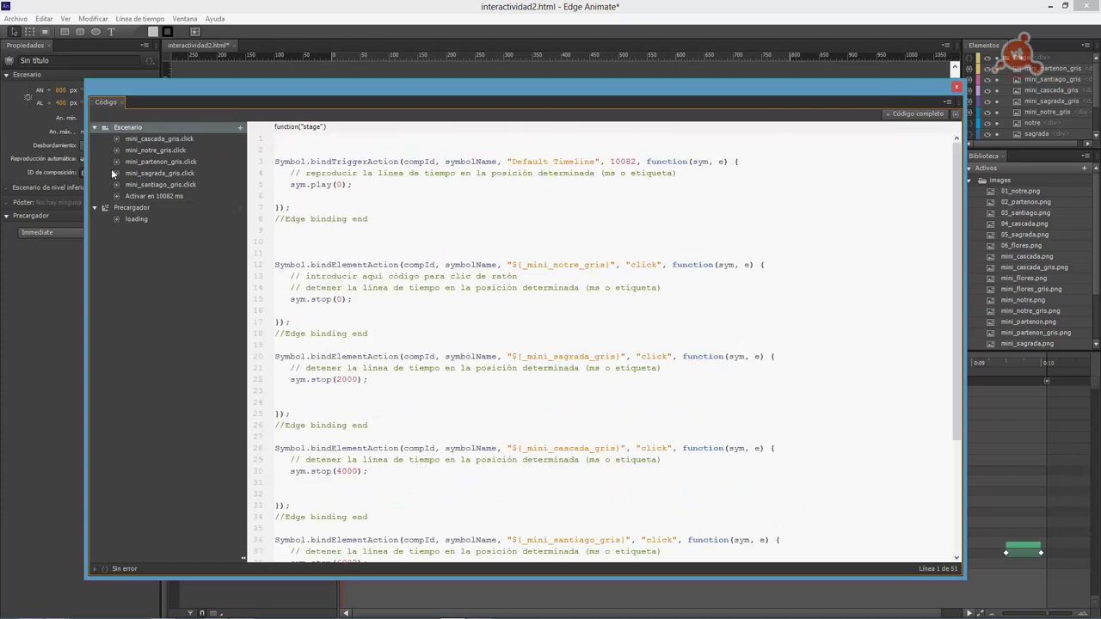
Step: Review the click code from mini_cascada_gris to mini_sagrada_gris, then look at the Precargador entry and collapse it
{"action": "left_click", "coordinate": [144, 139]}
{"action": "left_click", "coordinate": [145, 151]}
{"action": "left_click", "coordinate": [144, 160]}
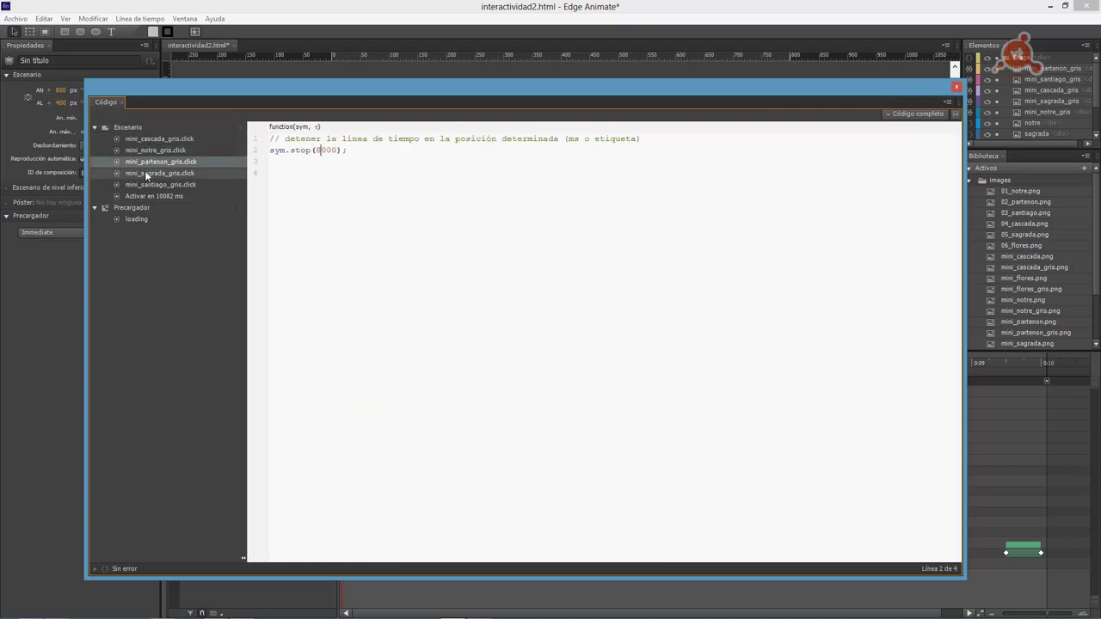
{"action": "left_click", "coordinate": [145, 172]}
{"action": "left_click", "coordinate": [136, 209]}
{"action": "left_click", "coordinate": [133, 220]}
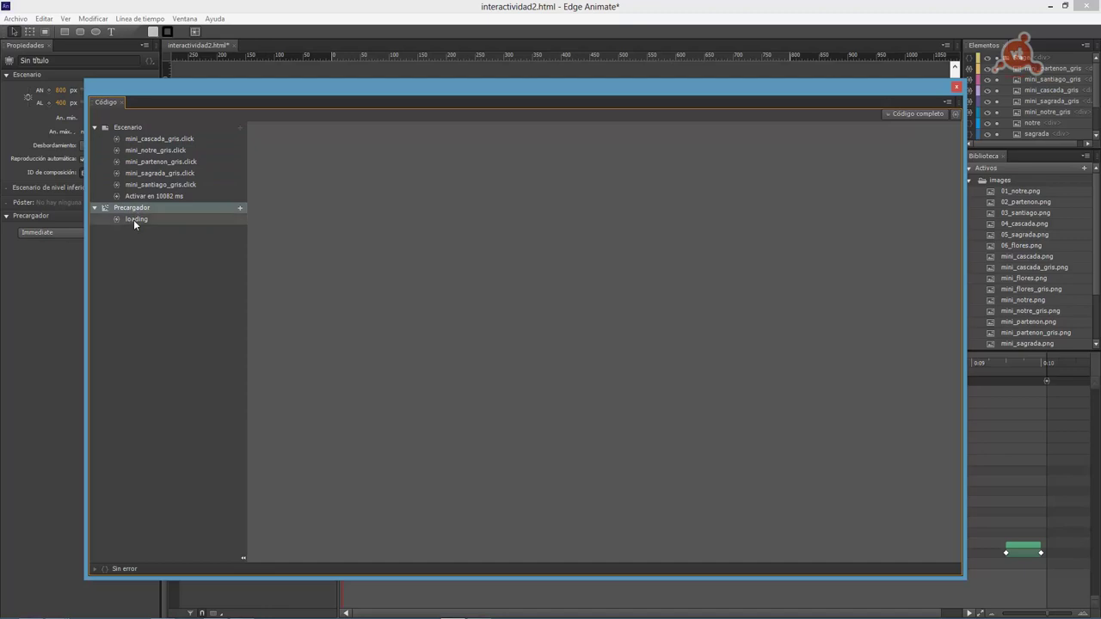
{"action": "left_click", "coordinate": [130, 207]}
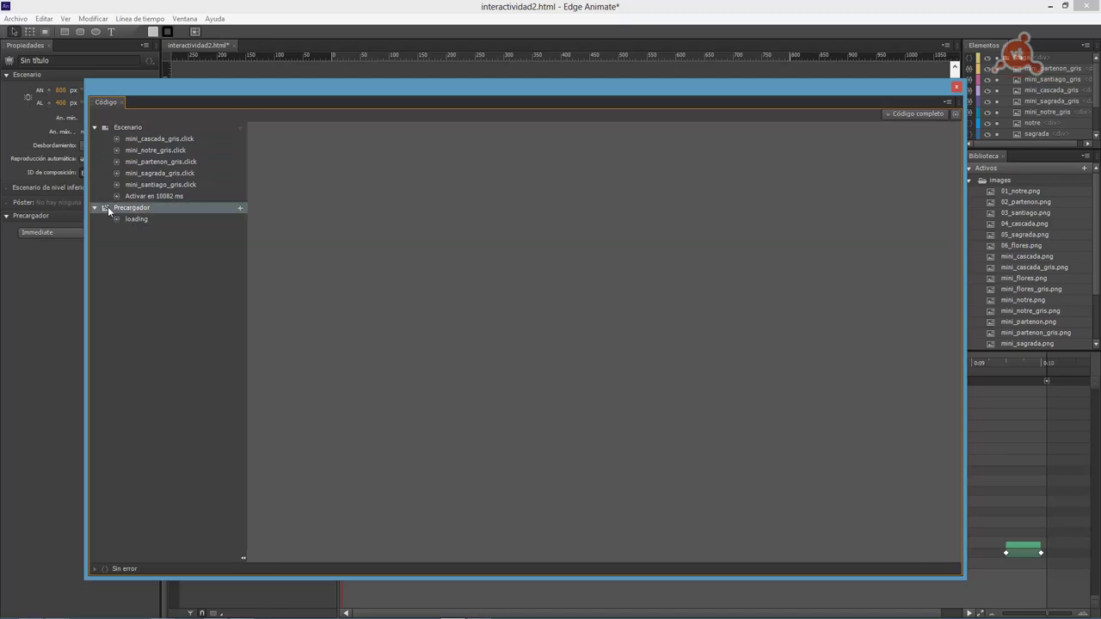
{"action": "left_click", "coordinate": [98, 208]}
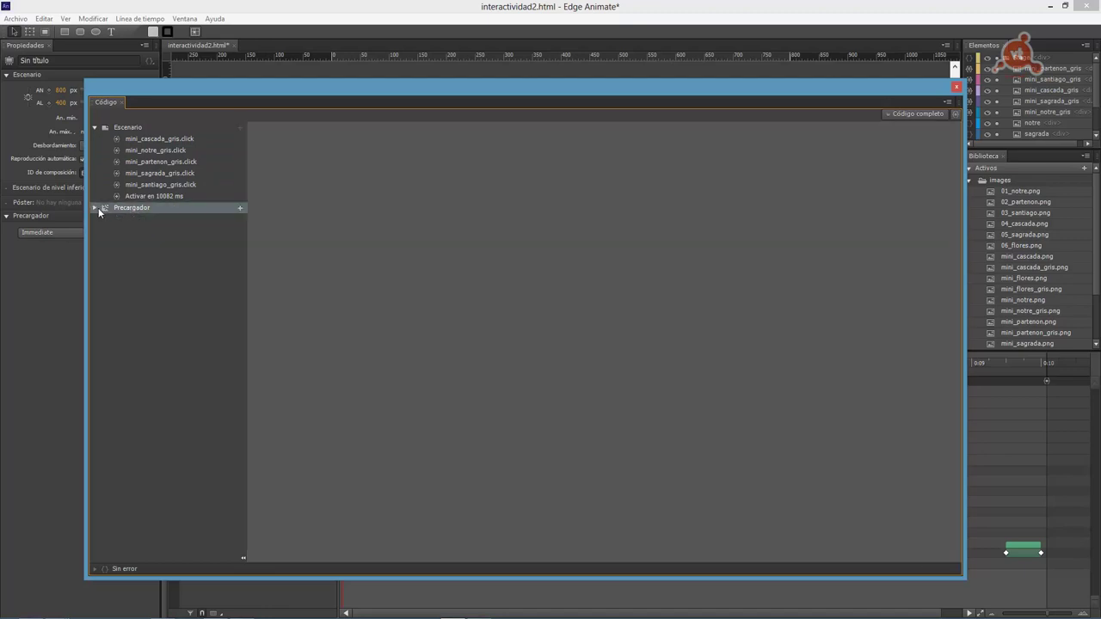
Step: Check the code of the 10082 ms trigger, mini_partenon_gris and mini_notre_gris, and compare Escenario's code with the full code
{"action": "left_click", "coordinate": [145, 196]}
{"action": "left_click", "coordinate": [164, 162]}
{"action": "left_click", "coordinate": [164, 150]}
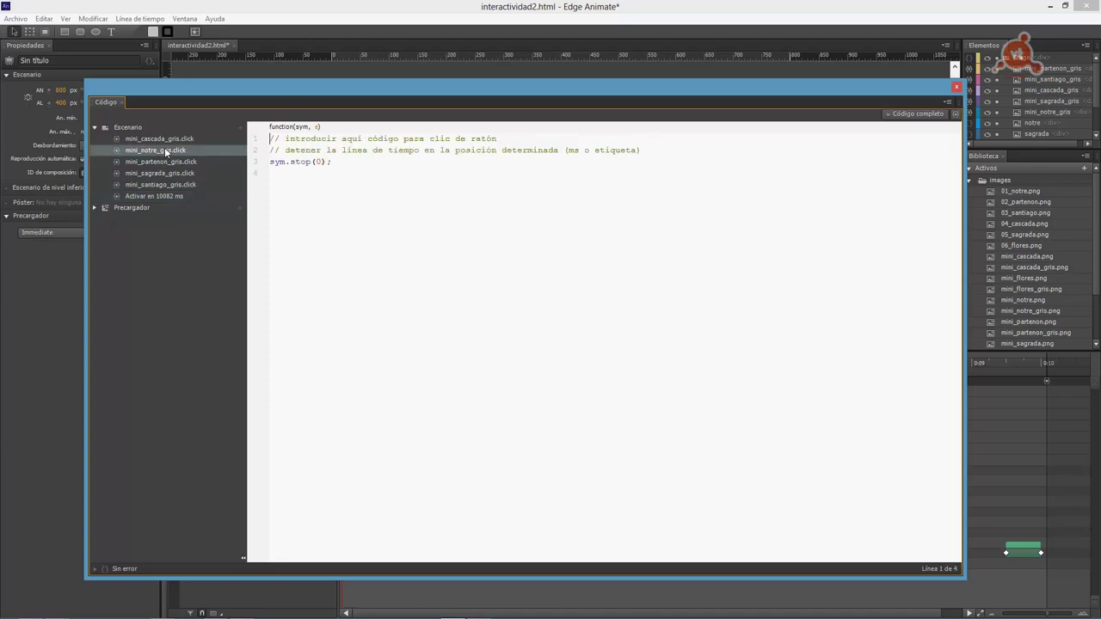
{"action": "left_click", "coordinate": [163, 161]}
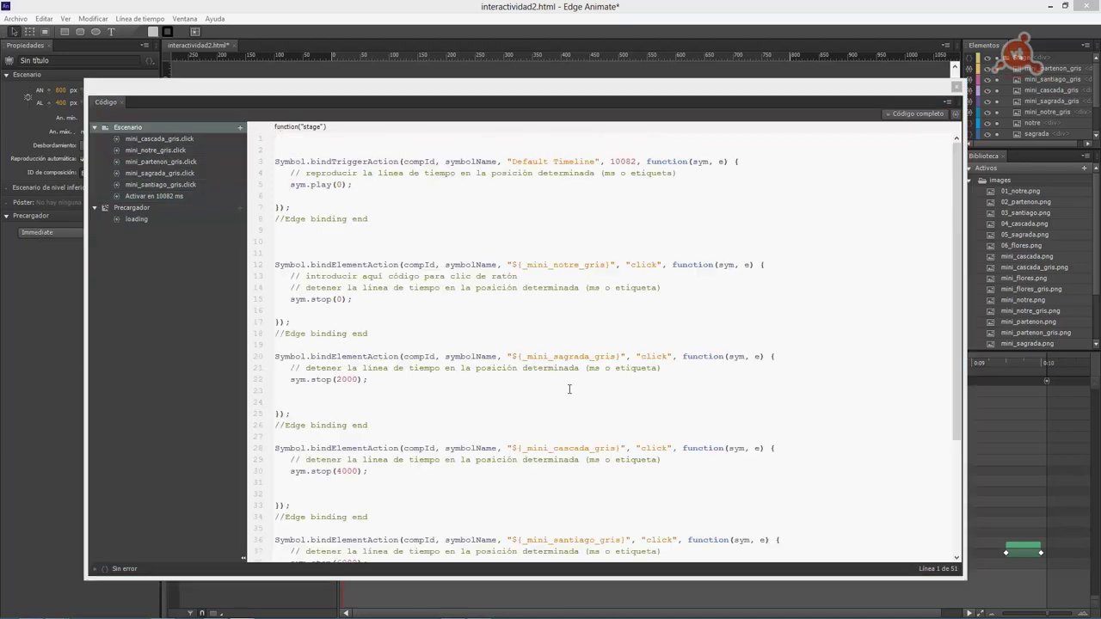
{"action": "left_click", "coordinate": [906, 117]}
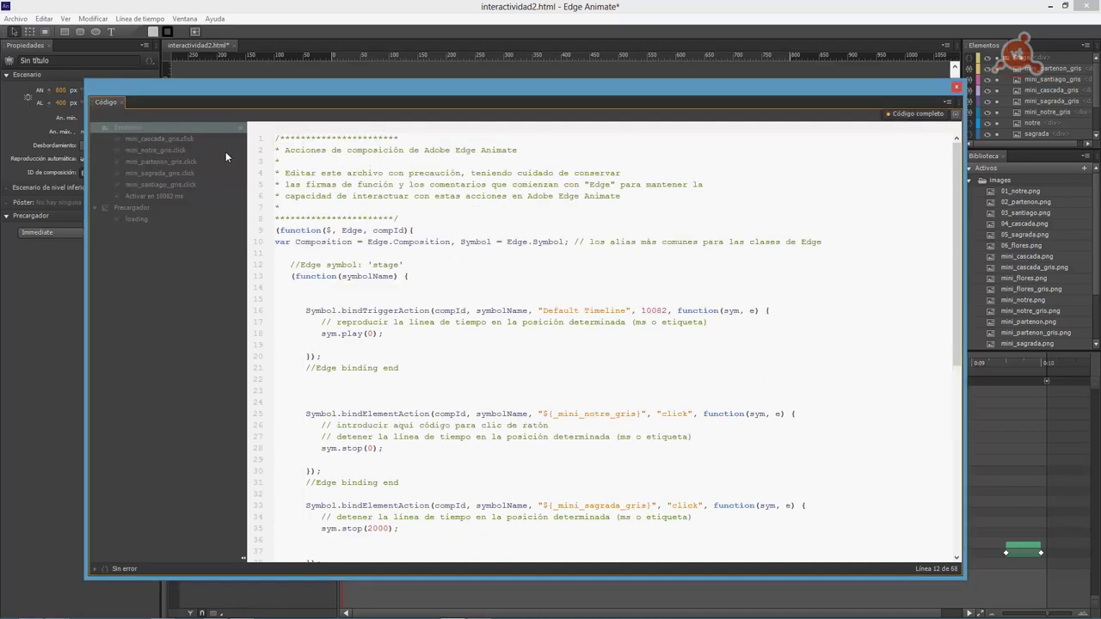
{"action": "left_click", "coordinate": [894, 114]}
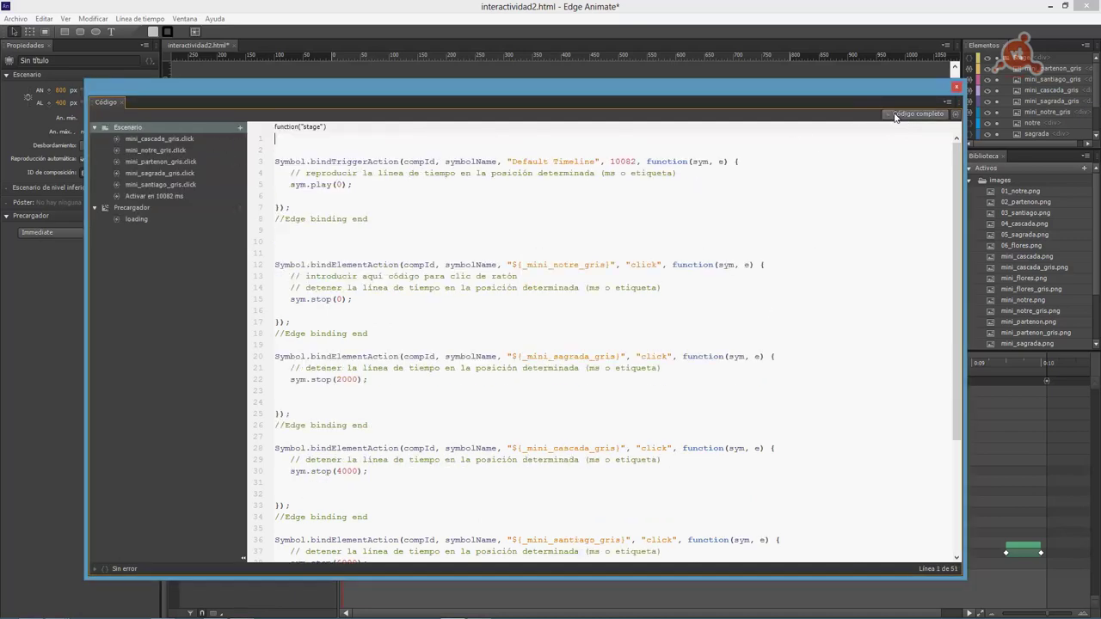
Step: Display the events, elements and timeline options available for adding an action to Escenario, then return to mini_notre_gris.click
{"action": "left_click", "coordinate": [240, 128]}
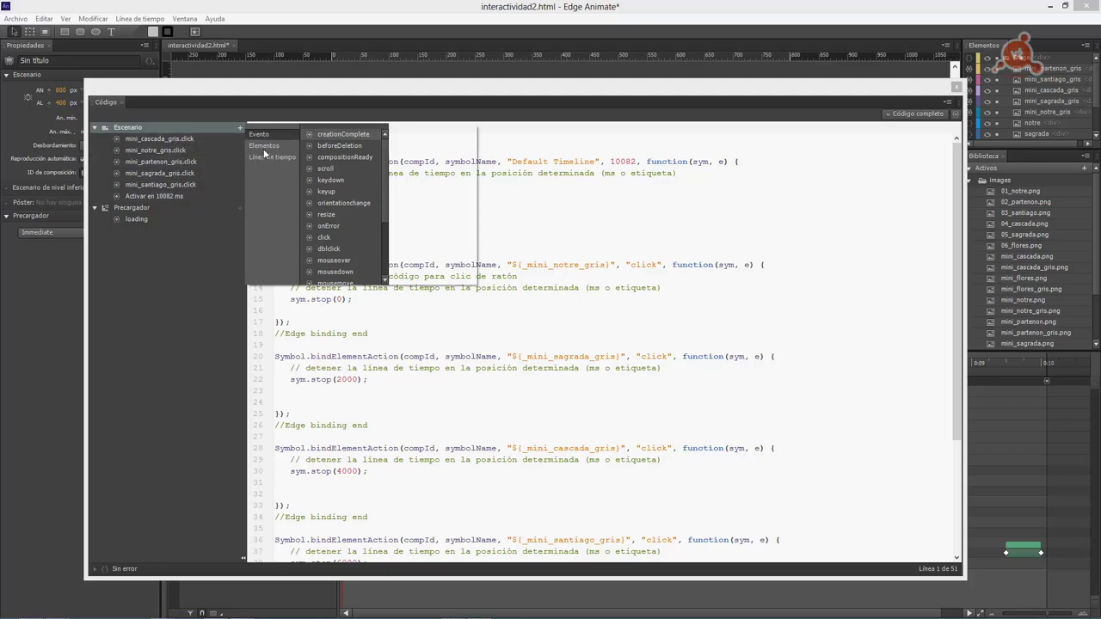
{"action": "mouse_move", "coordinate": [281, 146]}
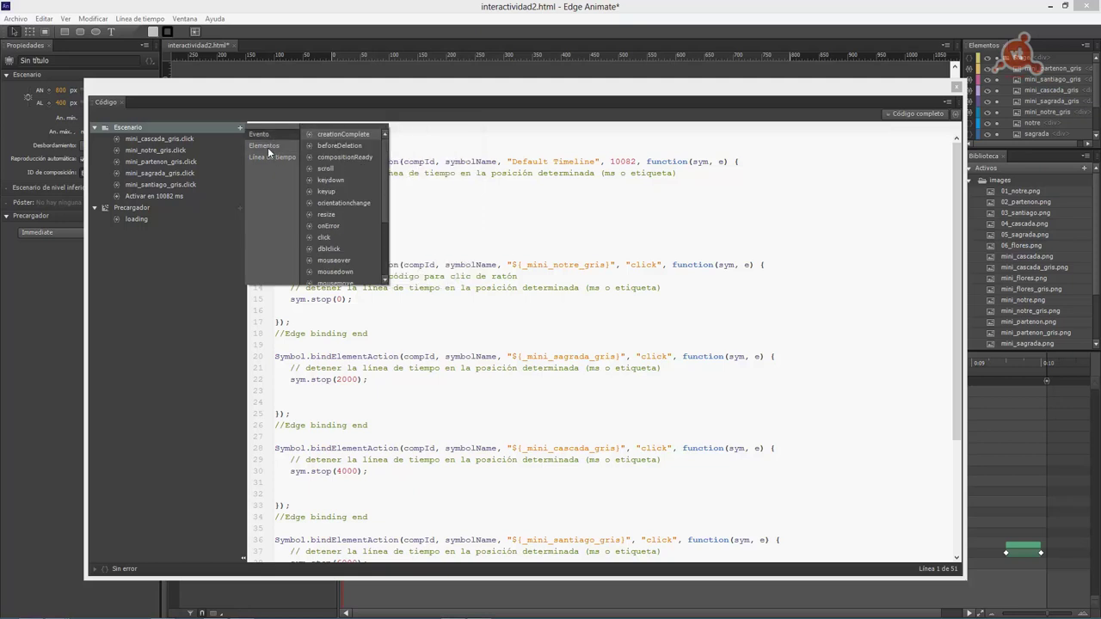
{"action": "left_click", "coordinate": [155, 150]}
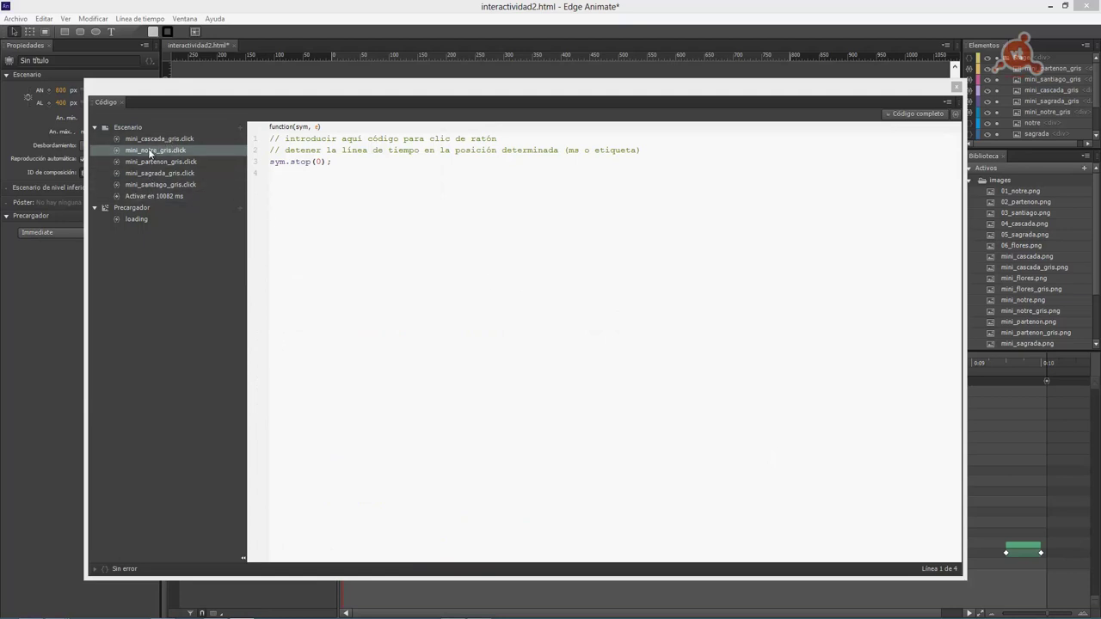
Step: Show the option for deleting an action on mini_partenon_gris.click, the 10082 ms trigger and mini_cascada_gris.click without deleting any
{"action": "left_click", "coordinate": [142, 140]}
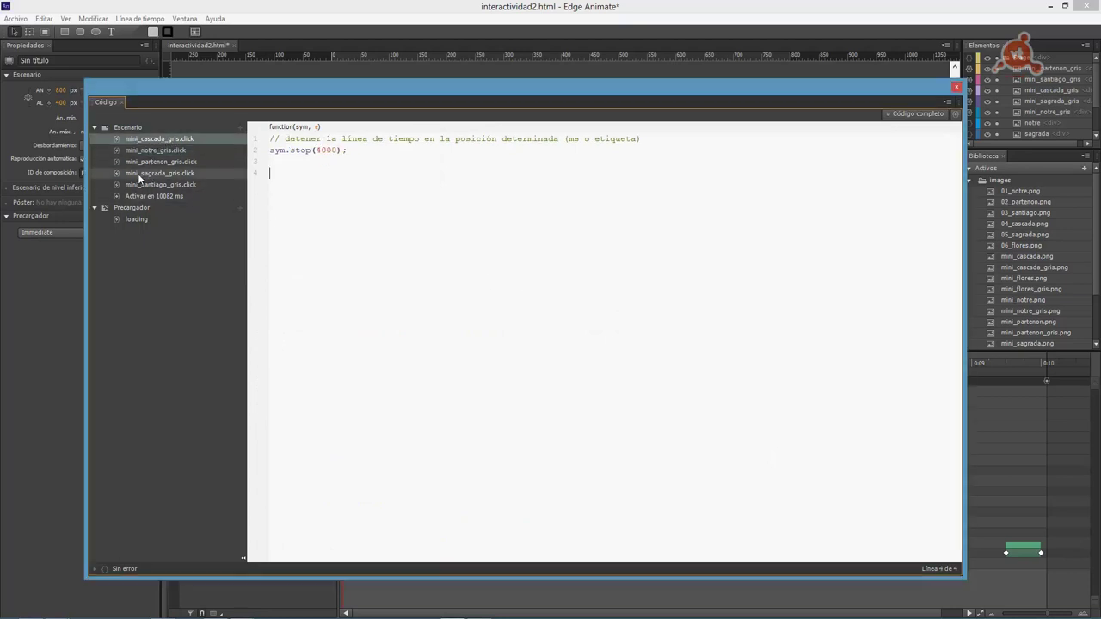
{"action": "left_click", "coordinate": [144, 161]}
{"action": "right_click", "coordinate": [148, 166]}
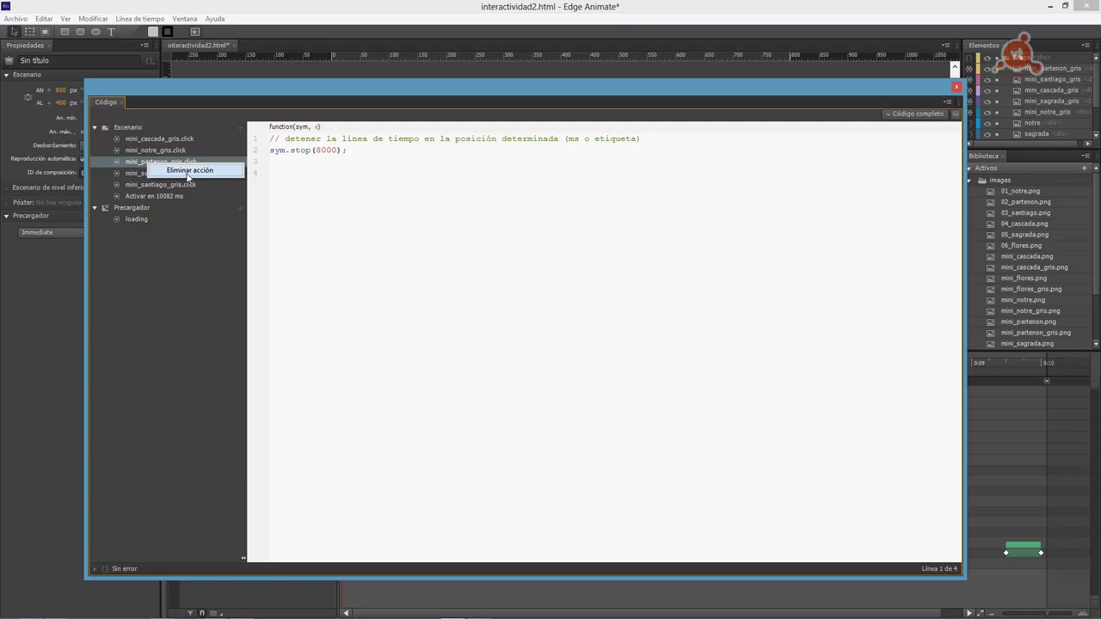
{"action": "left_click", "coordinate": [143, 195]}
{"action": "right_click", "coordinate": [144, 196]}
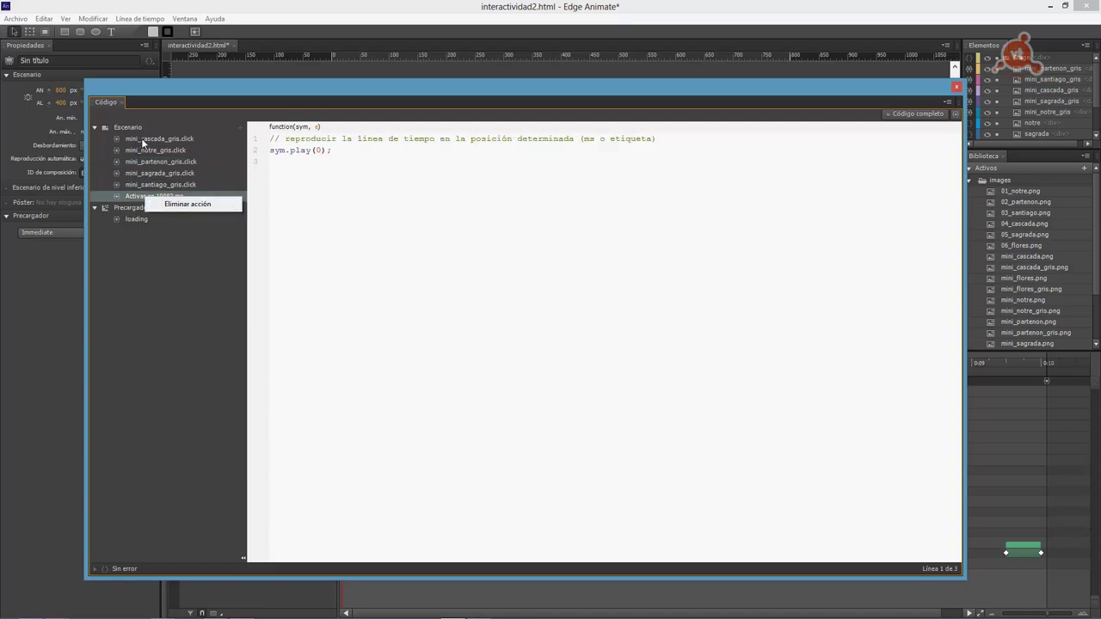
{"action": "left_click", "coordinate": [142, 140]}
{"action": "right_click", "coordinate": [145, 140]}
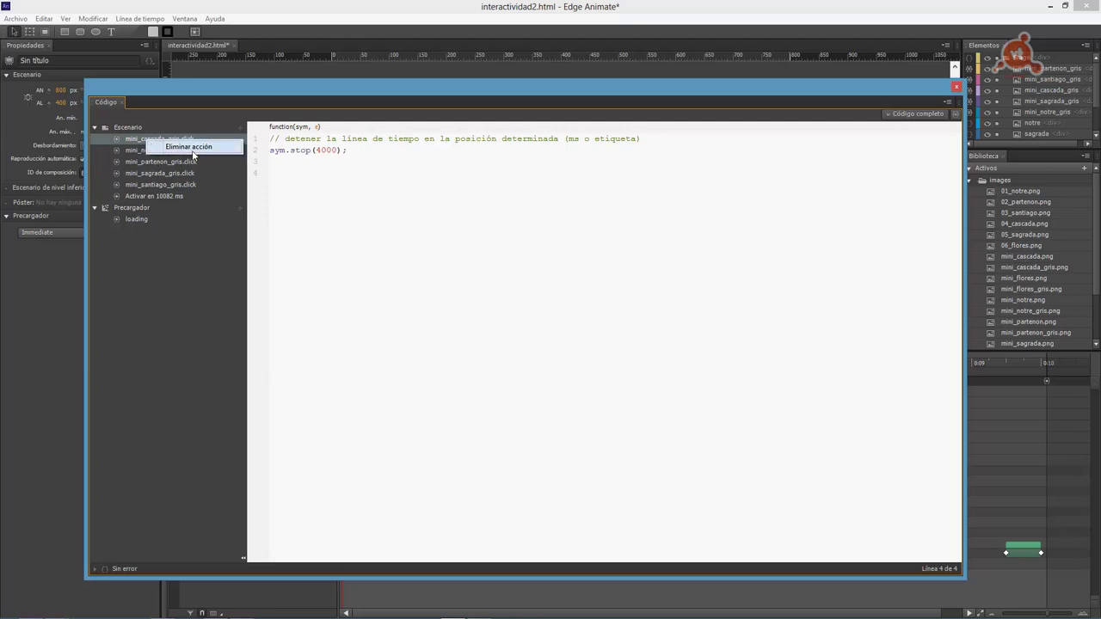
{"action": "left_click", "coordinate": [196, 209]}
Step: Examine the sym.stop line in the click code of mini_santiago_gris and mini_sagrada_gris
{"action": "left_click", "coordinate": [164, 183]}
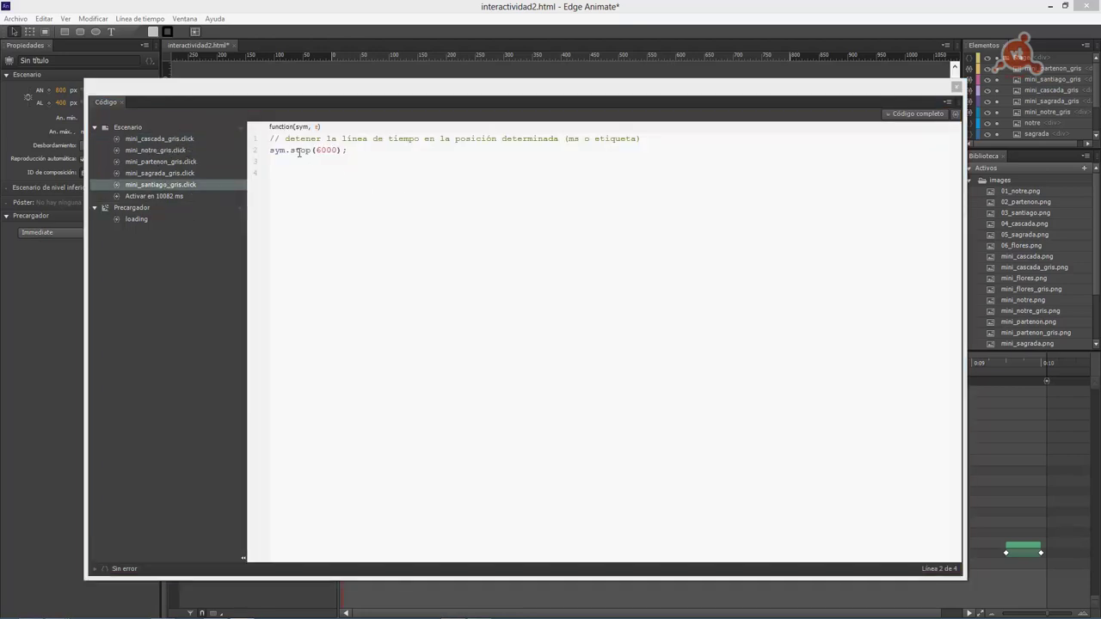
{"action": "left_click", "coordinate": [353, 151]}
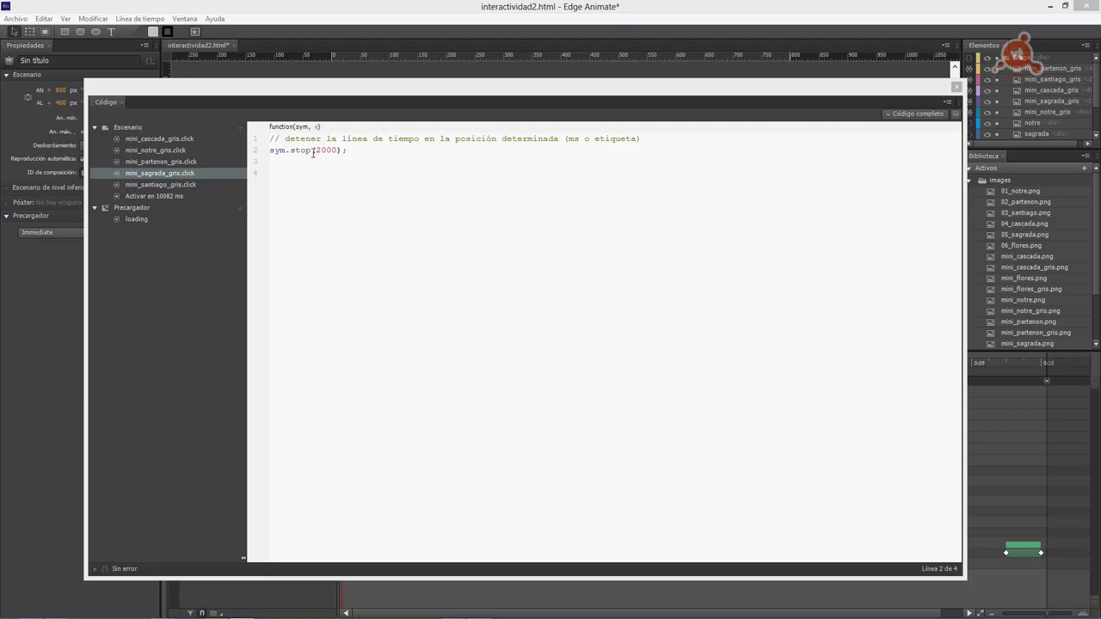
{"action": "left_click", "coordinate": [303, 90]}
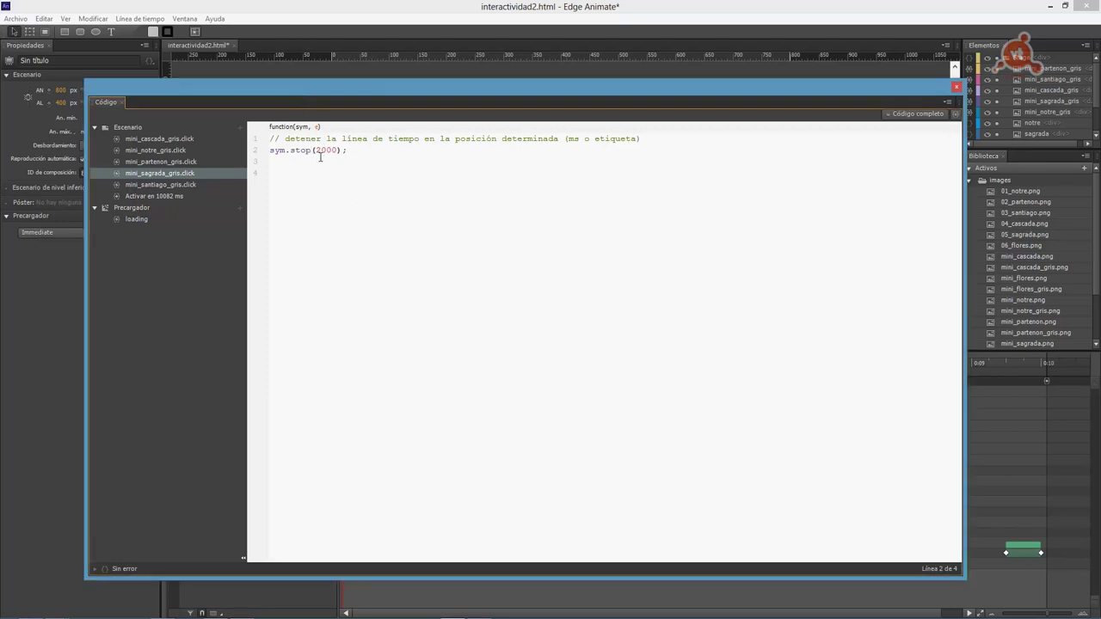
Step: Remove the closing parenthesis from sym.stop(2000) in mini_sagrada_gris.click to test error checking, and restore it
{"action": "type", "text": ";"}
{"action": "left_click", "coordinate": [341, 150]}
{"action": "key", "text": "BackSpace"}
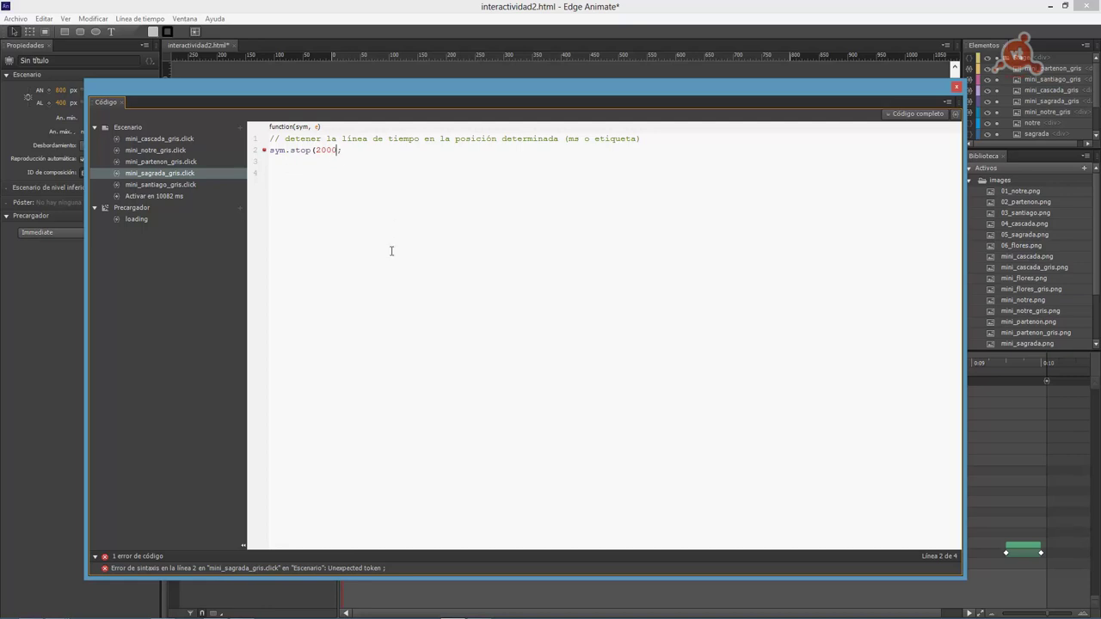
{"action": "type", "text": ")"}
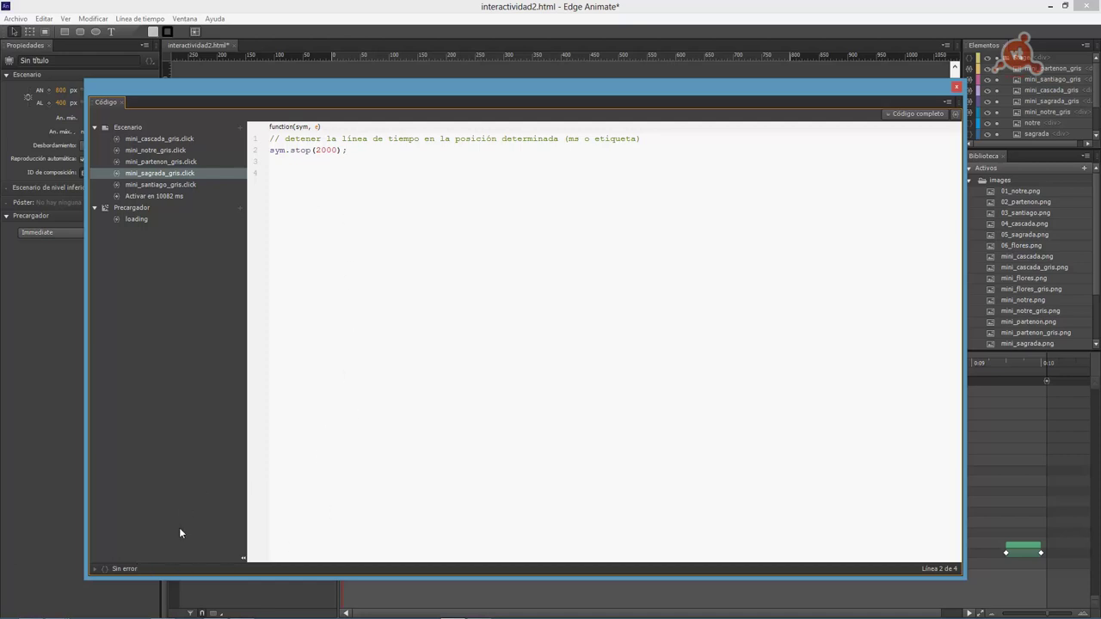
Step: Close the Código window and display the list of windows that can be shown, including the Código entry
{"action": "left_click", "coordinate": [358, 278]}
{"action": "left_click", "coordinate": [475, 63]}
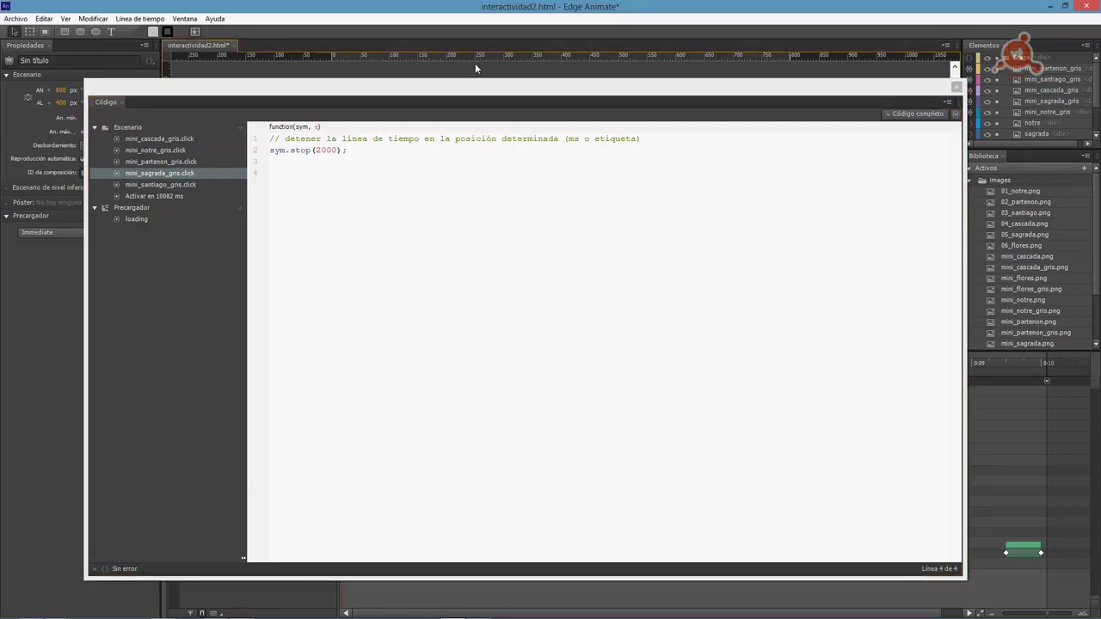
{"action": "left_click", "coordinate": [957, 87]}
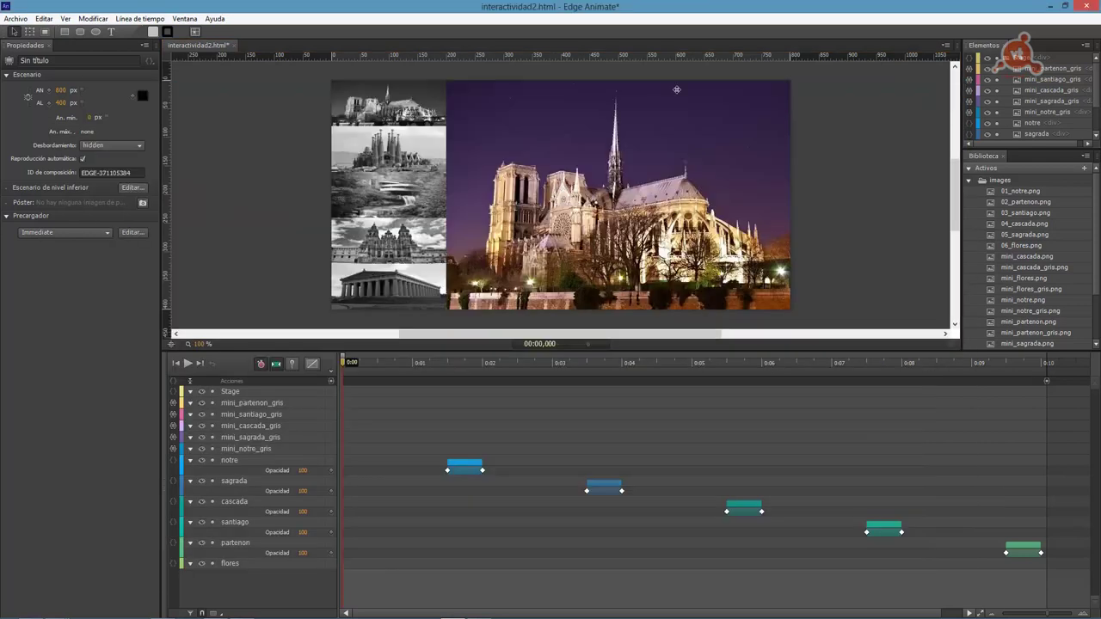
{"action": "left_click", "coordinate": [183, 19]}
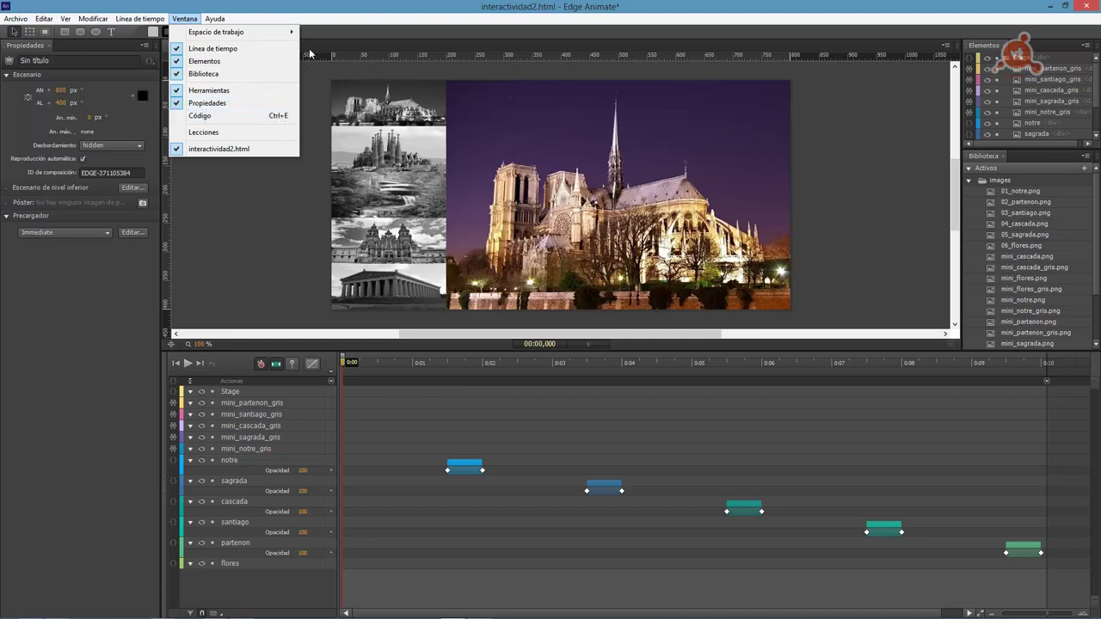
Step: Insert a timeline label named notredame at 0:00
{"action": "left_click", "coordinate": [312, 13]}
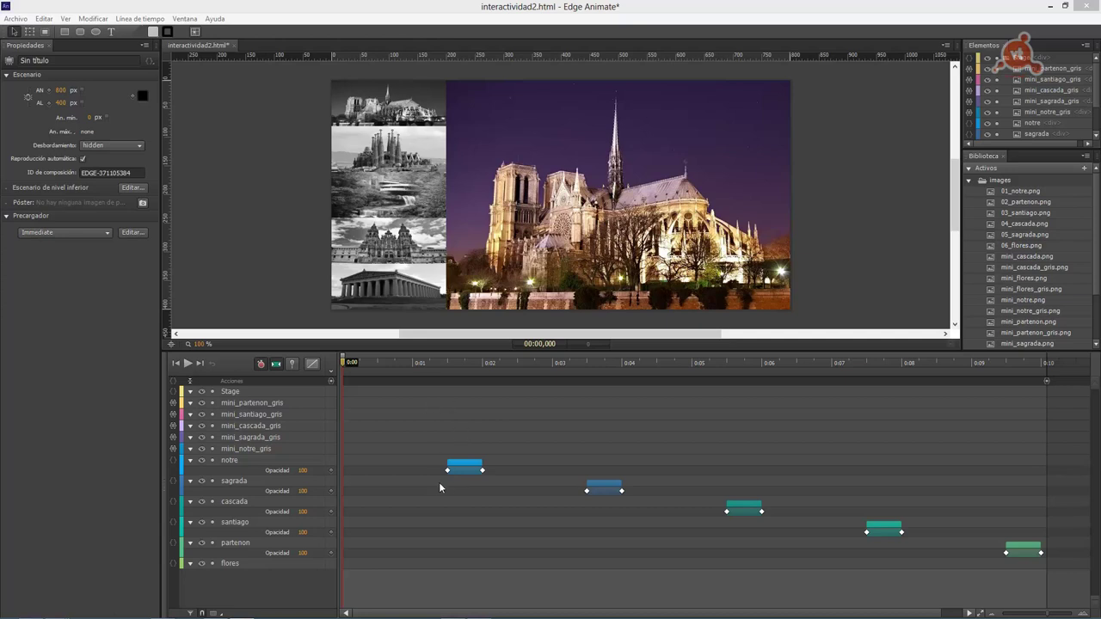
{"action": "left_click_drag", "start_coordinate": [347, 369], "coordinate": [344, 396]}
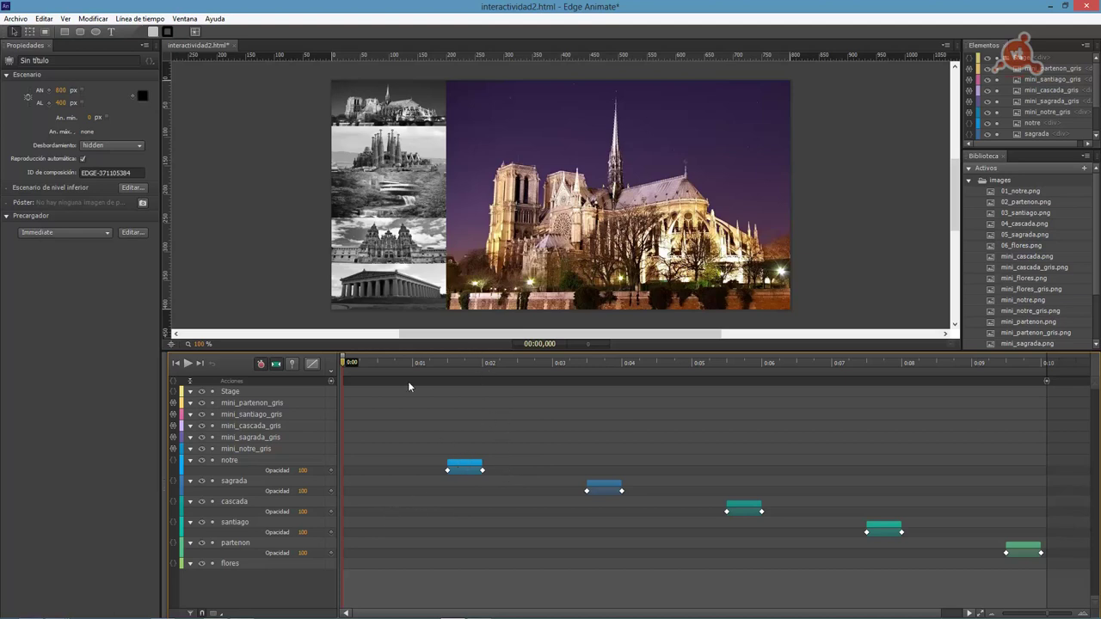
{"action": "mouse_move", "coordinate": [345, 365]}
{"action": "left_mouse_down"}
{"action": "mouse_move", "coordinate": [683, 370]}
{"action": "mouse_move", "coordinate": [735, 391]}
{"action": "mouse_move", "coordinate": [881, 398]}
{"action": "mouse_move", "coordinate": [344, 364]}
{"action": "left_mouse_up"}
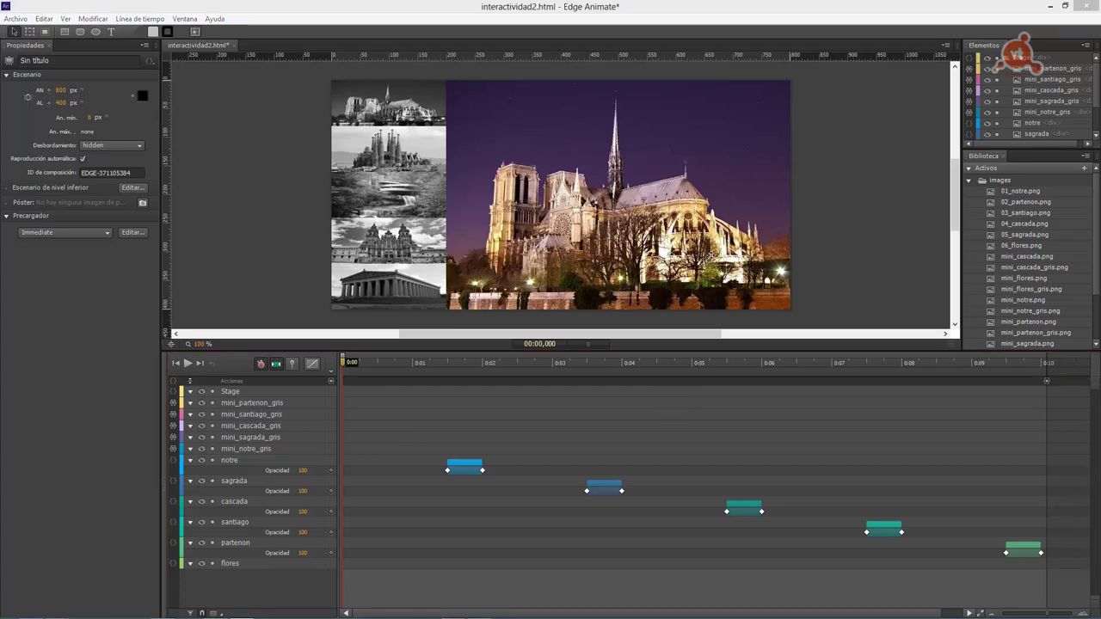
{"action": "left_click", "coordinate": [339, 361]}
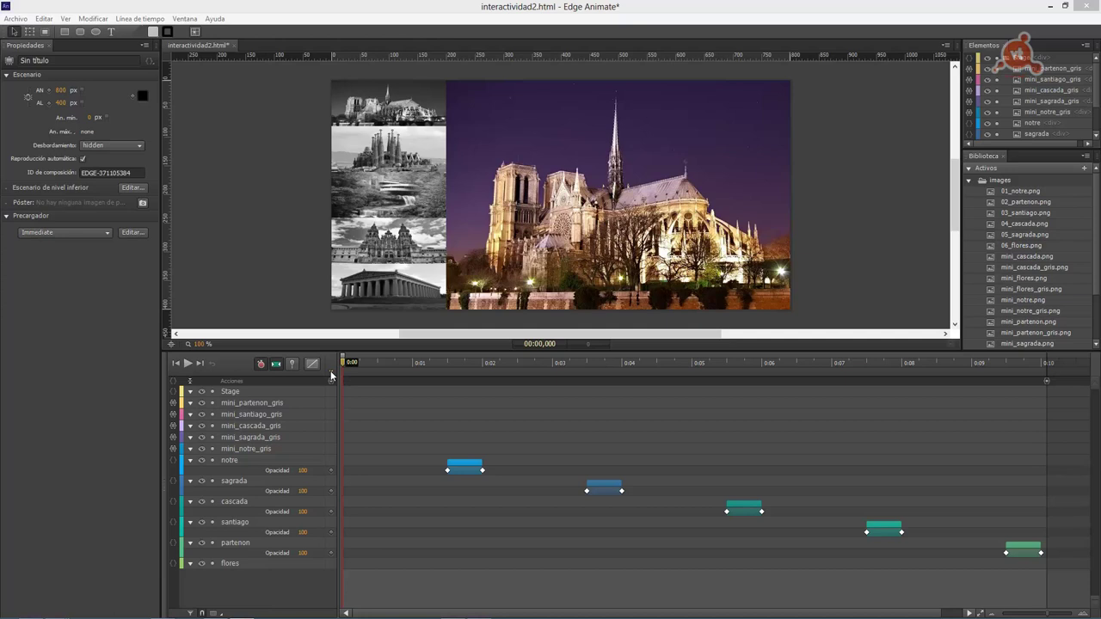
{"action": "key", "text": "ctrl+l"}
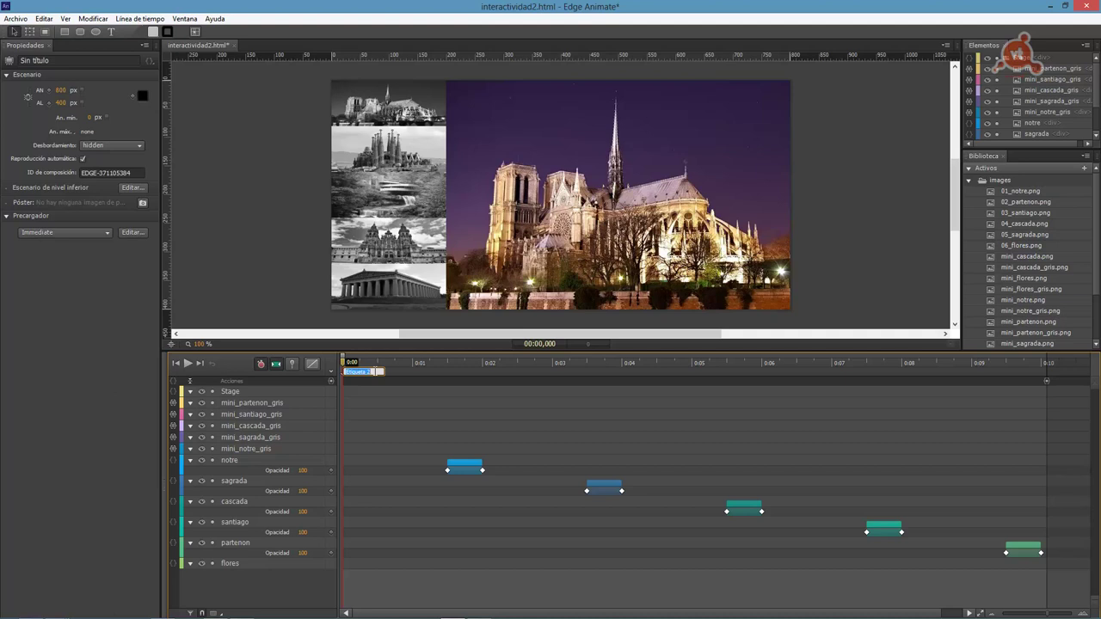
{"action": "type", "text": "notredame"}
{"action": "key", "text": "Return"}
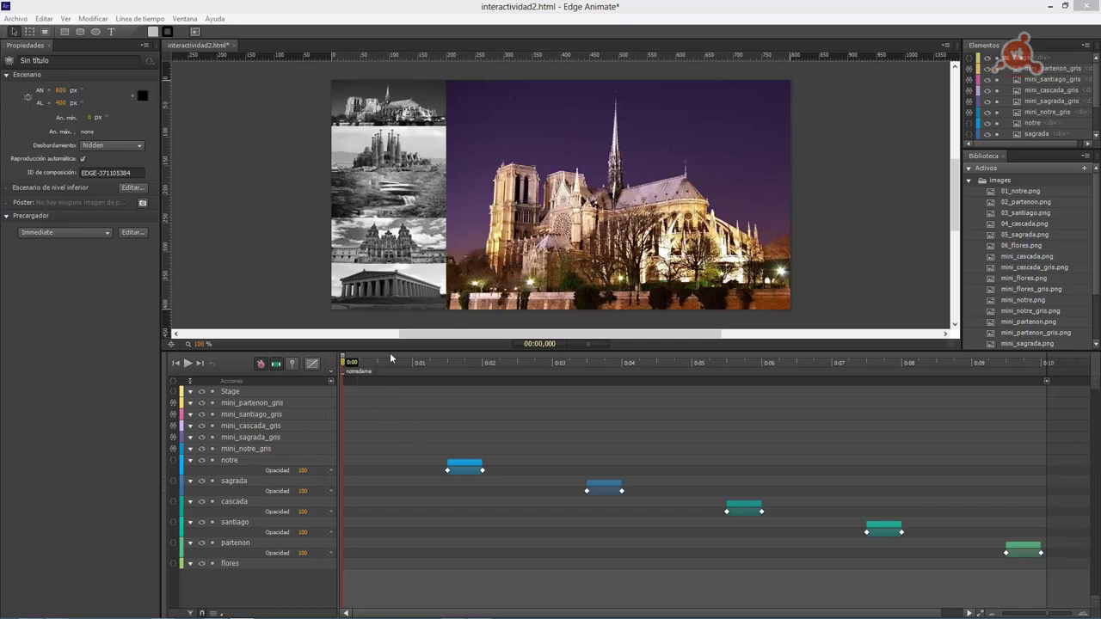
Step: Add the timeline labels familia at 0:02, cascada at 0:04, santiago at 0:06 and partenon at 0:08
{"action": "left_click_drag", "start_coordinate": [348, 363], "coordinate": [481, 378]}
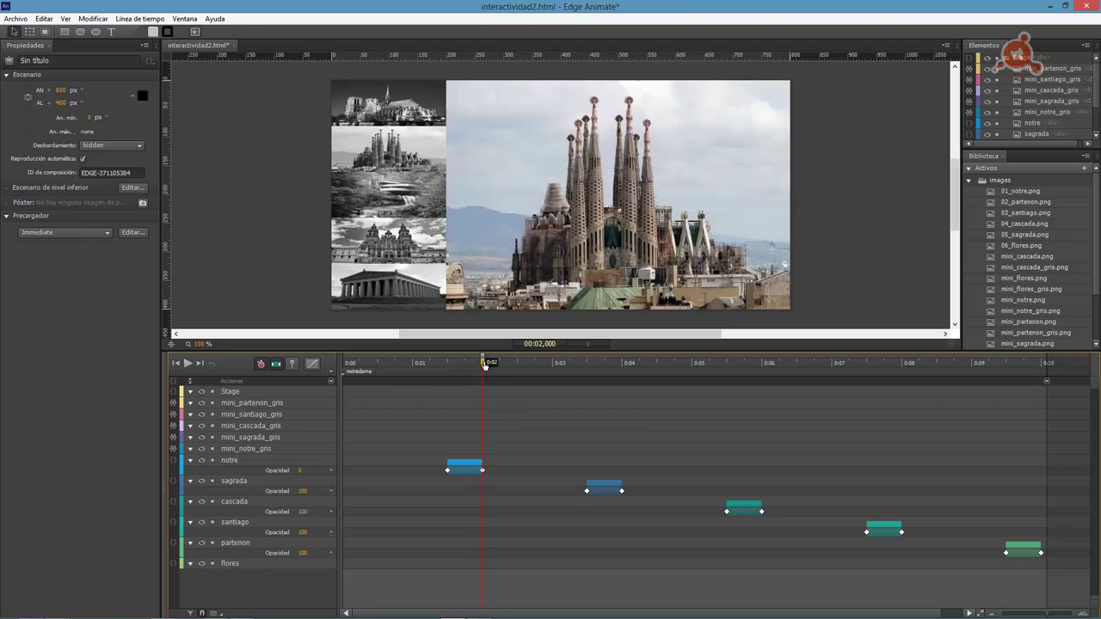
{"action": "left_click", "coordinate": [330, 375]}
{"action": "type", "text": "samilia"}
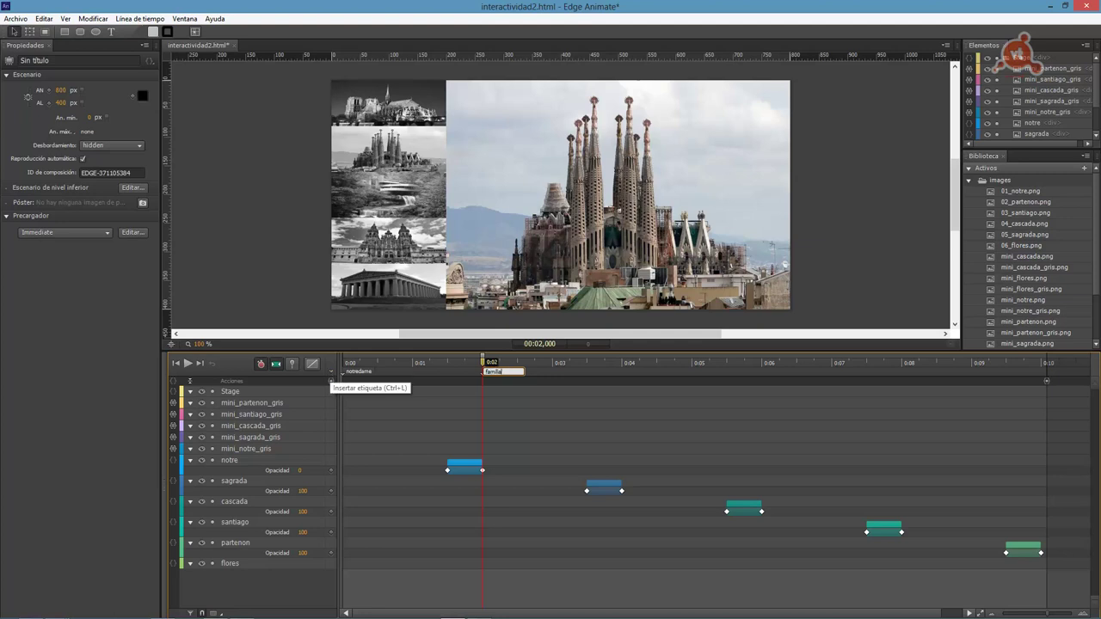
{"action": "key", "text": "Return"}
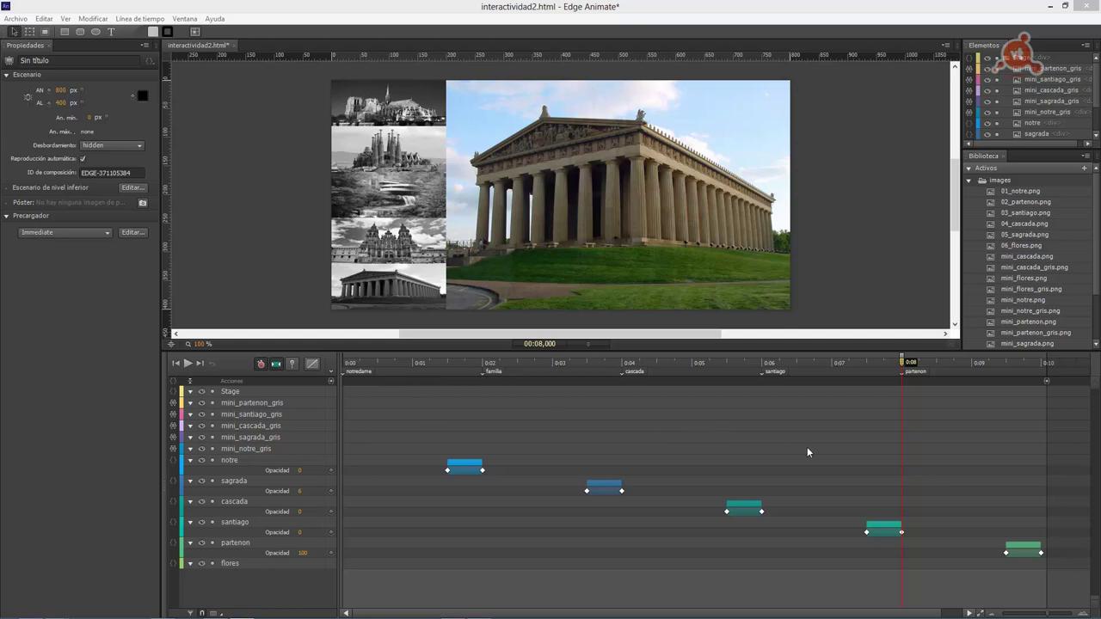
Step: Open the santiago label's name for editing without changing it, delete the label and undo the deletion
{"action": "double_click", "coordinate": [775, 371]}
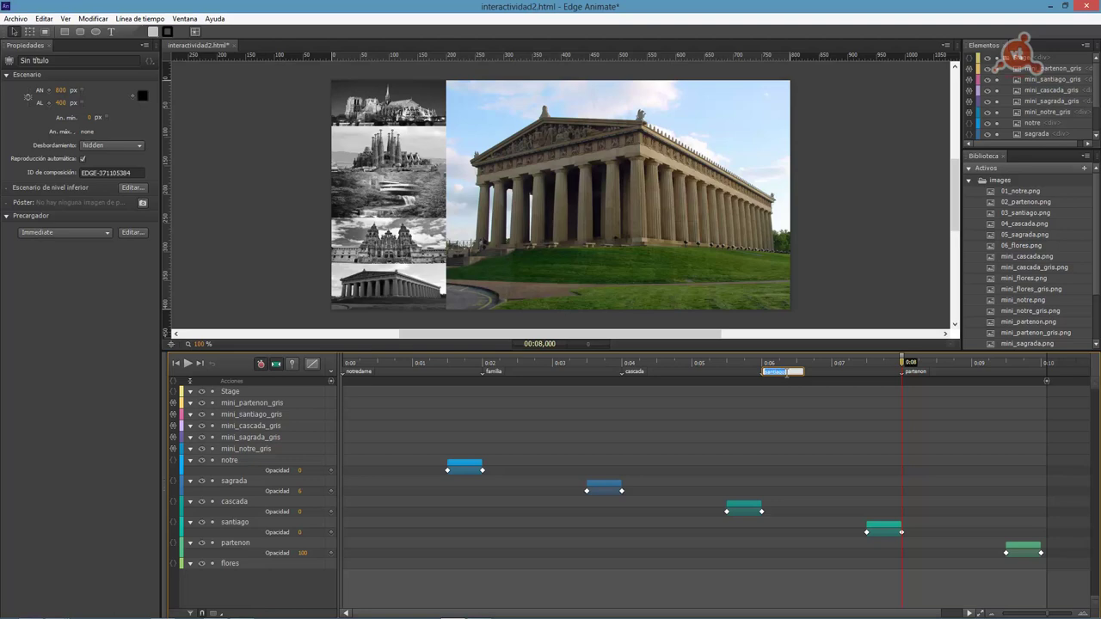
{"action": "key", "text": "Return"}
{"action": "mouse_move", "coordinate": [773, 374]}
{"action": "left_mouse_down"}
{"action": "mouse_move", "coordinate": [732, 375]}
{"action": "mouse_move", "coordinate": [792, 376]}
{"action": "mouse_move", "coordinate": [732, 376]}
{"action": "mouse_move", "coordinate": [773, 377]}
{"action": "left_mouse_up"}
{"action": "mouse_move", "coordinate": [773, 378]}
{"action": "left_mouse_down"}
{"action": "mouse_move", "coordinate": [755, 378]}
{"action": "mouse_move", "coordinate": [793, 379]}
{"action": "mouse_move", "coordinate": [755, 379]}
{"action": "mouse_move", "coordinate": [775, 379]}
{"action": "left_mouse_up"}
{"action": "key", "text": "Delete"}
{"action": "left_click", "coordinate": [43, 19]}
{"action": "left_click", "coordinate": [86, 32]}
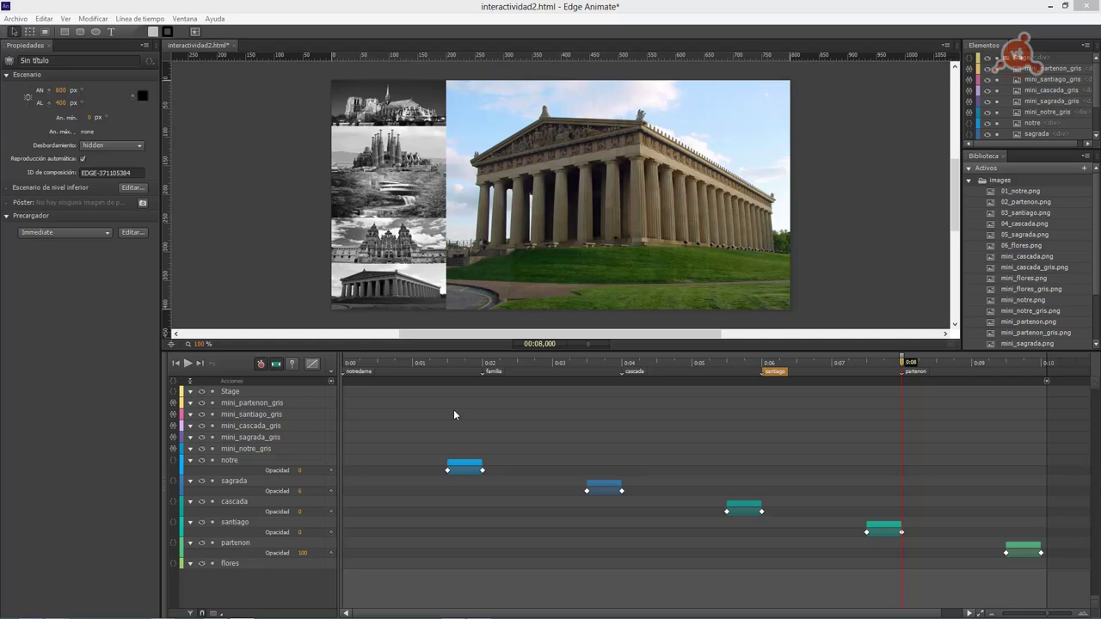
Step: Show the composition's full code in the Código window and review the sym.stop lines of the thumbnail click actions
{"action": "left_click", "coordinate": [184, 18]}
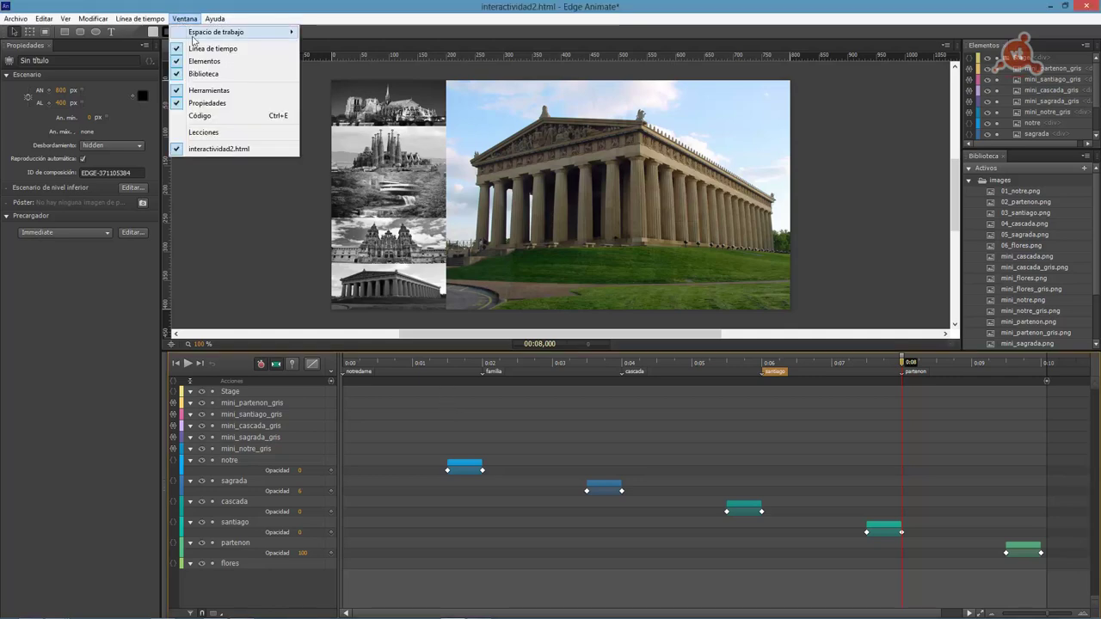
{"action": "left_click", "coordinate": [223, 117]}
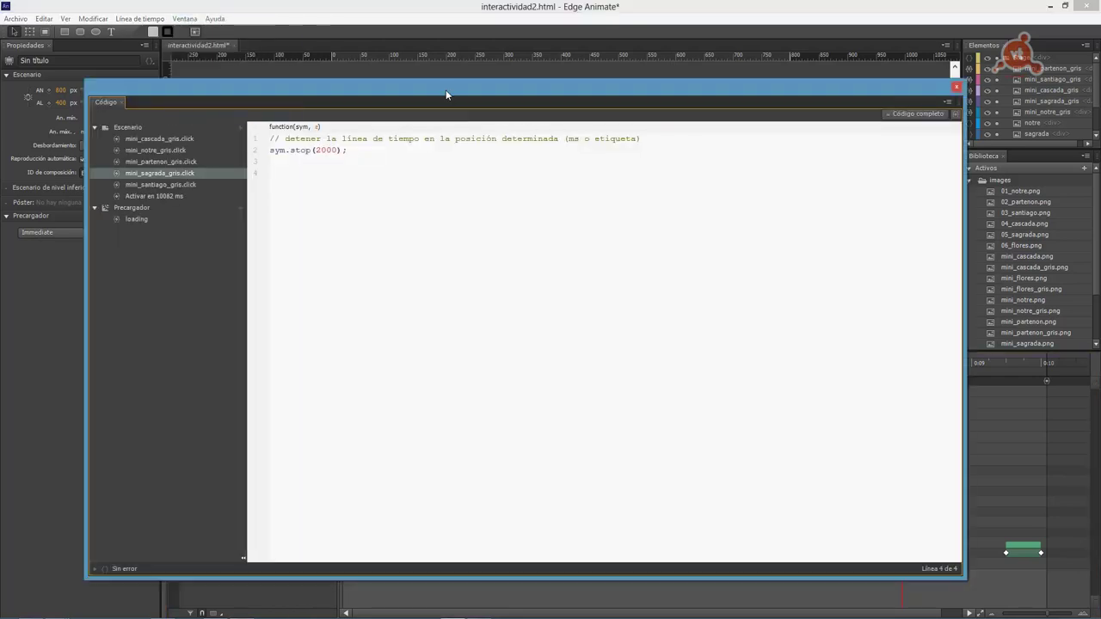
{"action": "left_click_drag", "start_coordinate": [445, 89], "coordinate": [475, 92]}
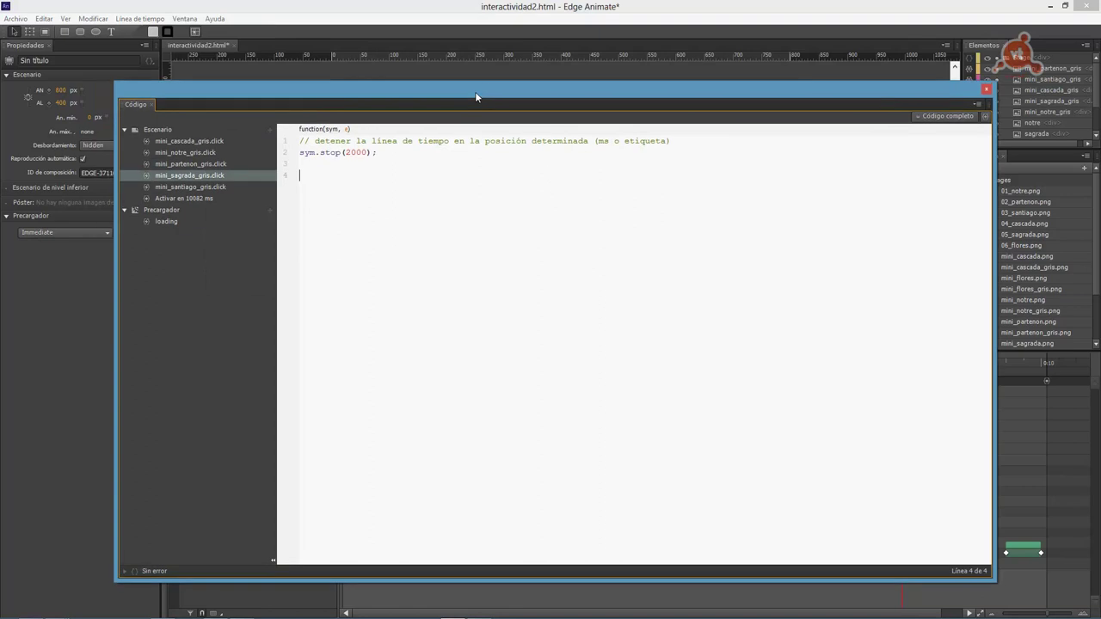
{"action": "left_click", "coordinate": [936, 117]}
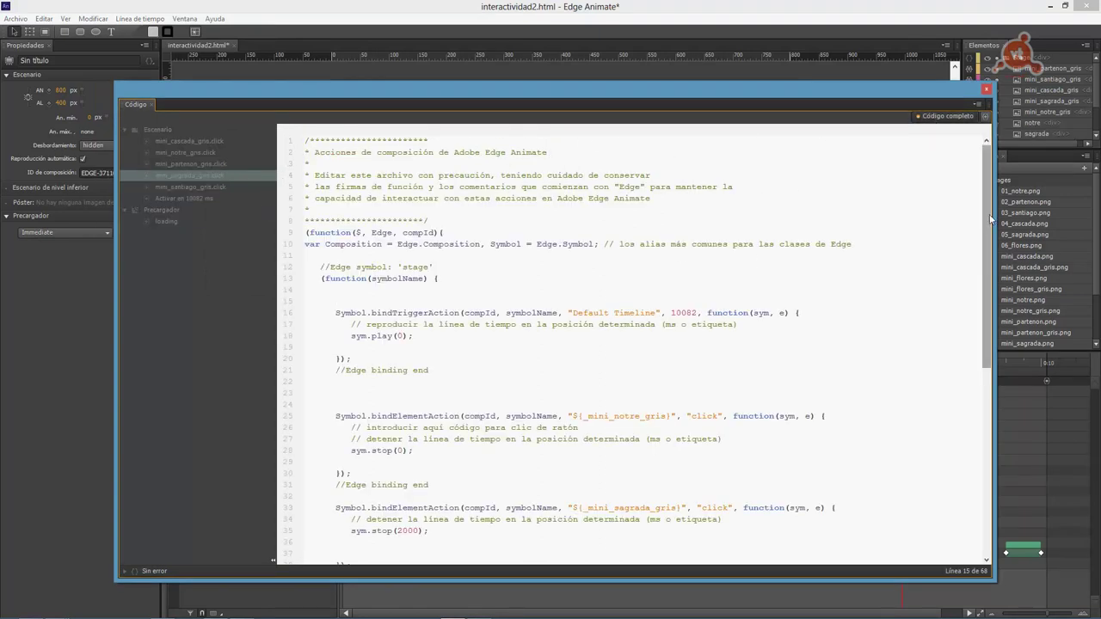
{"action": "scroll", "coordinate": [990, 220], "scroll_direction": "down", "scroll_amount": 1}
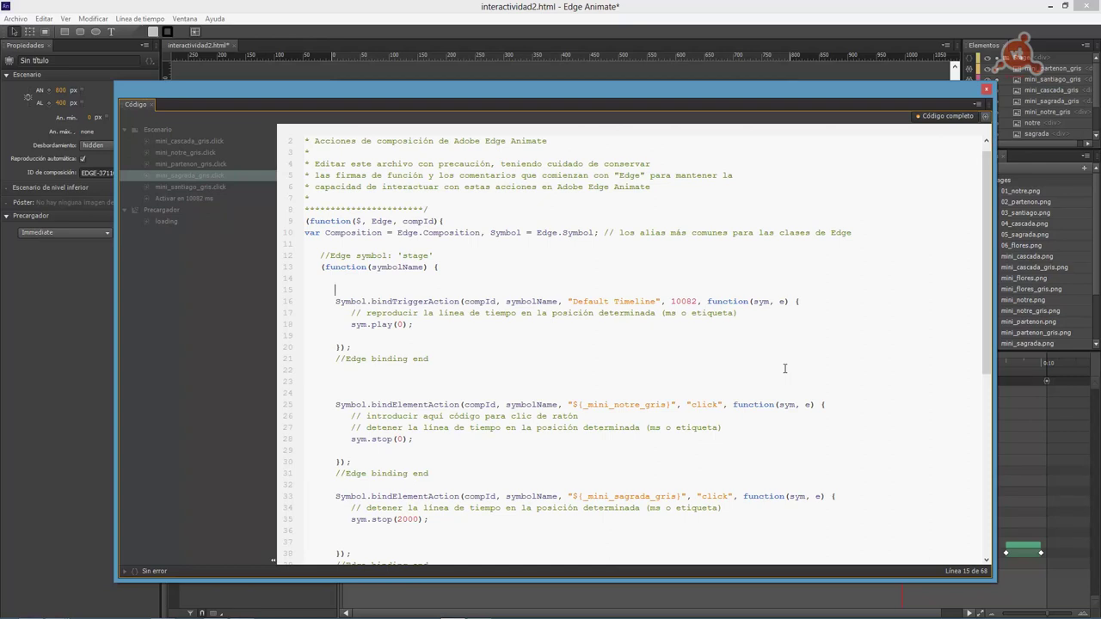
{"action": "scroll", "coordinate": [785, 369], "scroll_direction": "up", "scroll_amount": 1}
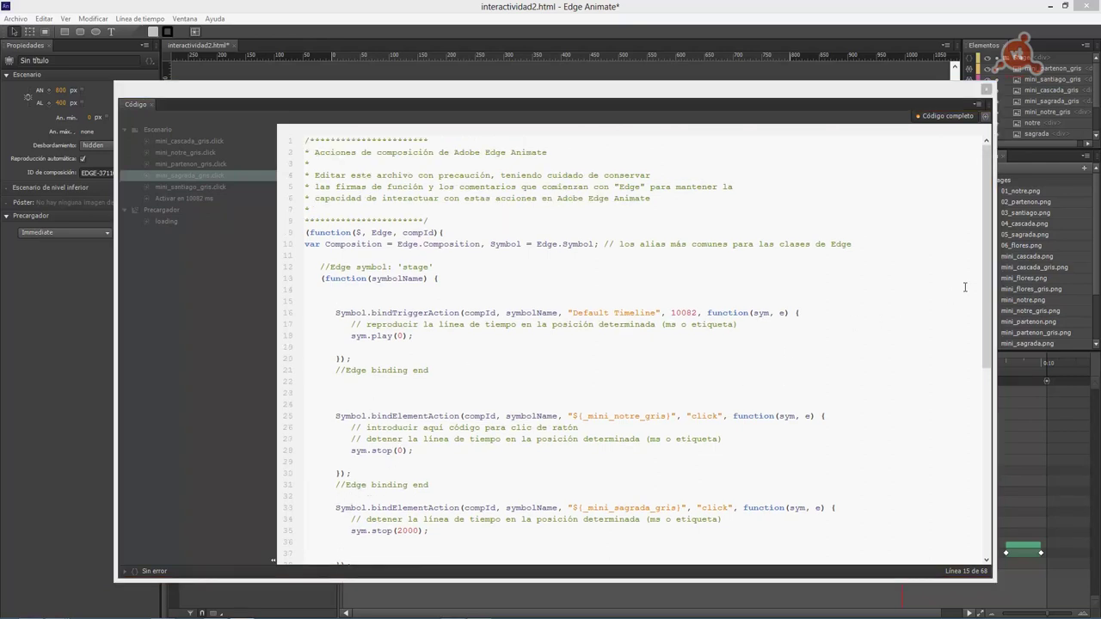
{"action": "left_click_drag", "start_coordinate": [984, 289], "coordinate": [976, 421]}
{"action": "double_click", "coordinate": [399, 209]}
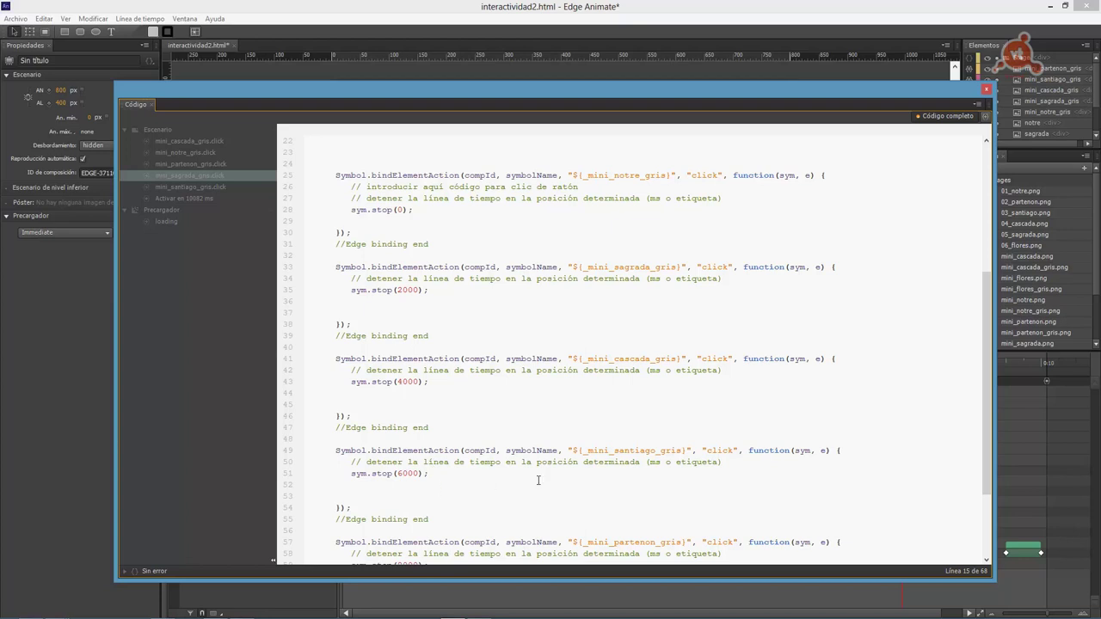
{"action": "left_click_drag", "start_coordinate": [981, 336], "coordinate": [982, 371]}
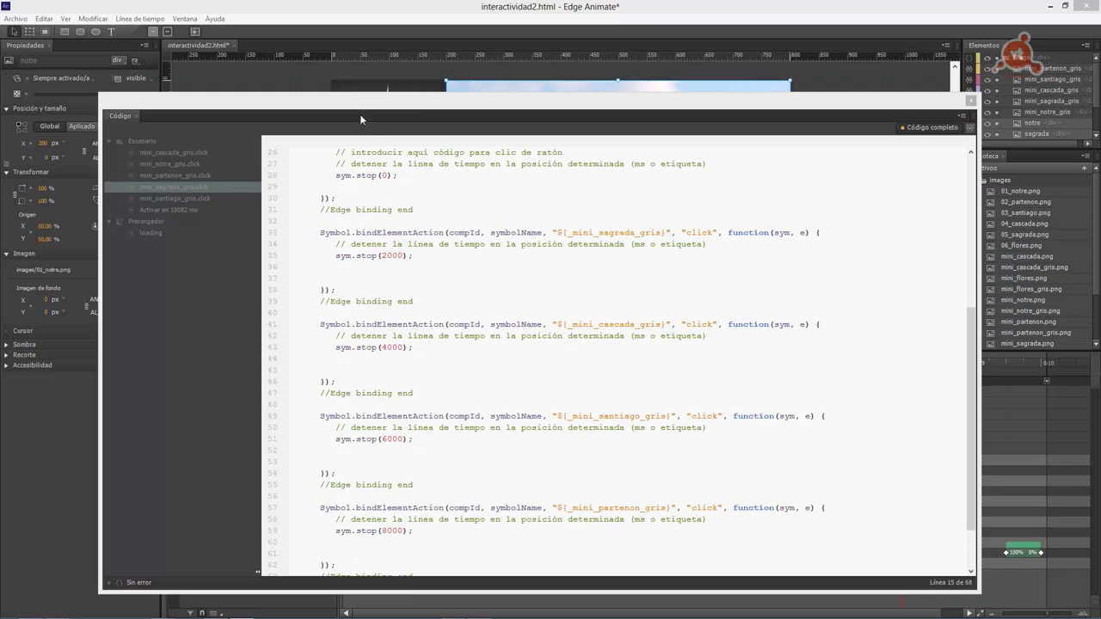
Step: Shrink the Código window and place it above the timeline so the labels can be read beside the code
{"action": "mouse_move", "coordinate": [361, 115]}
{"action": "left_mouse_down"}
{"action": "mouse_move", "coordinate": [370, 257]}
{"action": "mouse_move", "coordinate": [357, 330]}
{"action": "mouse_move", "coordinate": [372, 371]}
{"action": "mouse_move", "coordinate": [357, 101]}
{"action": "left_mouse_up"}
{"action": "left_click_drag", "start_coordinate": [108, 92], "coordinate": [216, 290]}
{"action": "left_click_drag", "start_coordinate": [326, 305], "coordinate": [258, 61]}
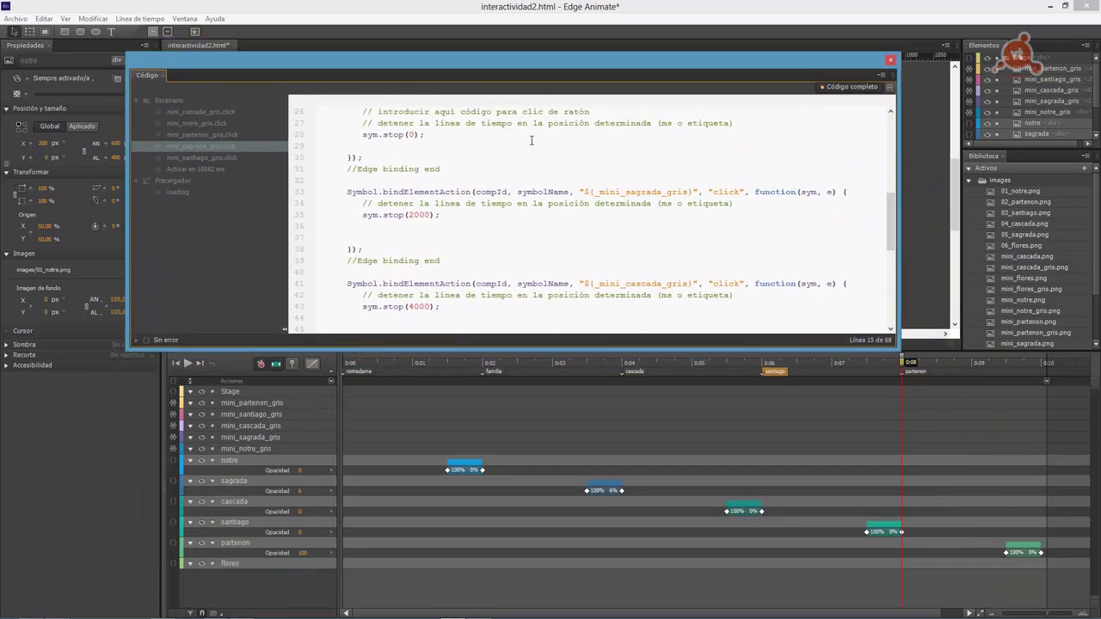
Step: Replace the sym.stop position in the mini_notre_gris click action with the label "notredame"
{"action": "double_click", "coordinate": [412, 134]}
{"action": "type", "text": "\""}
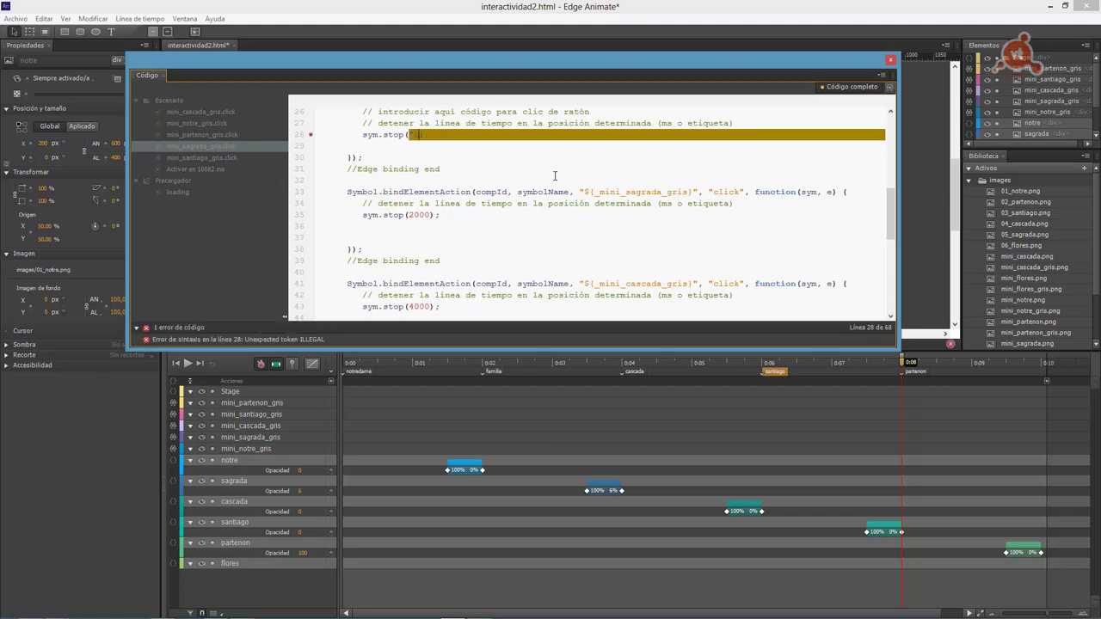
{"action": "type", "text": "notredame\");"}
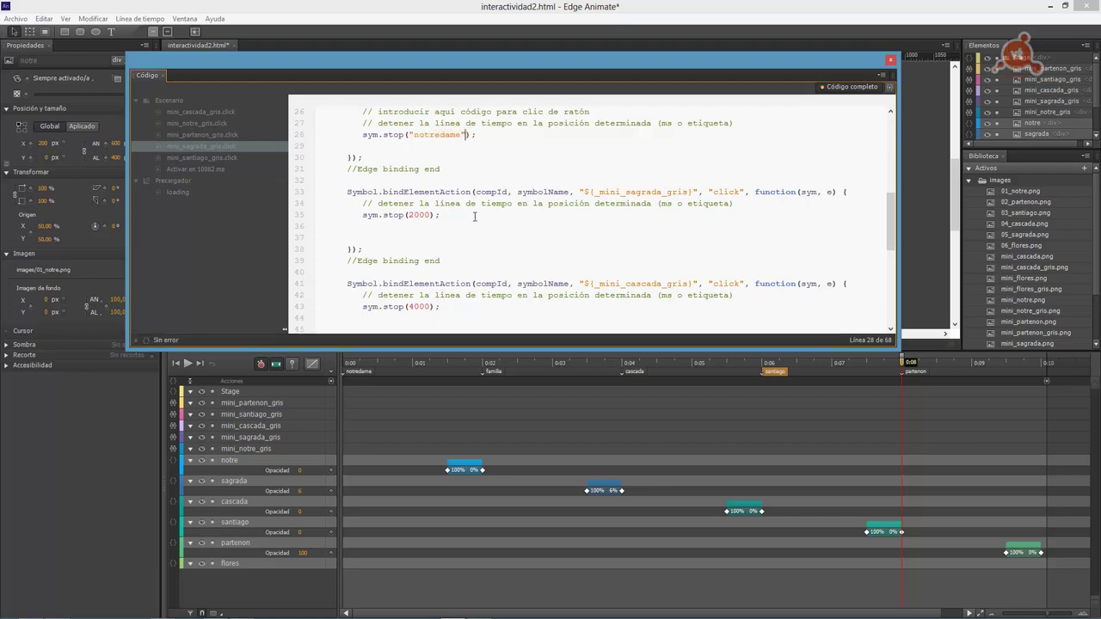
Step: Replace the sym.stop positions in the remaining thumbnail click actions with their timeline labels, including "cascada", "santiago" and "partenon"
{"action": "left_click", "coordinate": [475, 216]}
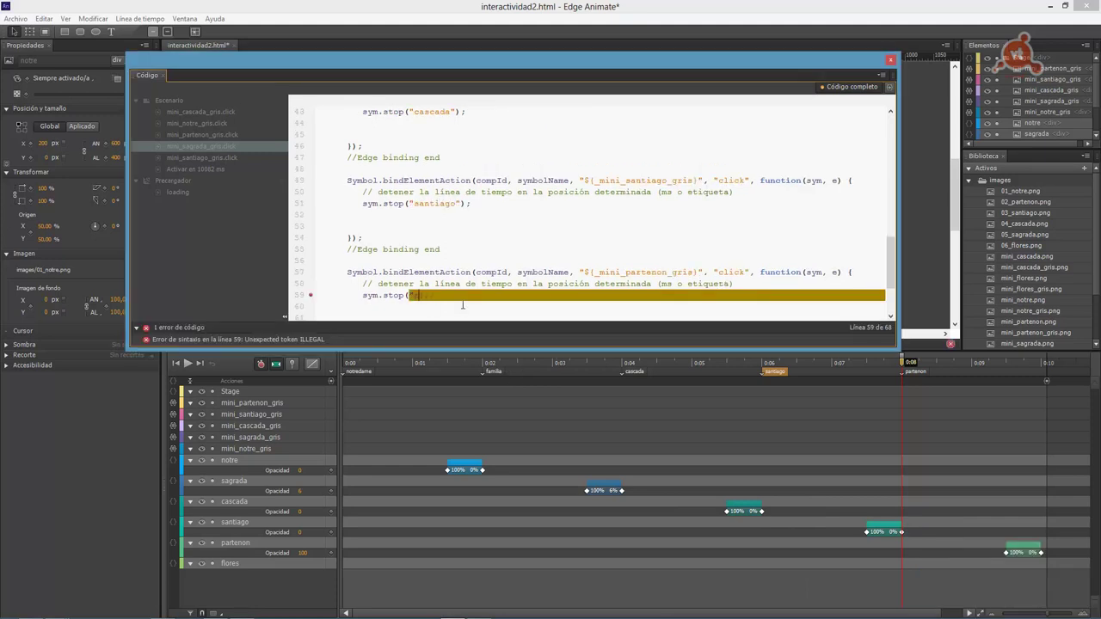
{"action": "type", "text": "artenon"}
{"action": "type", "text": "\""}
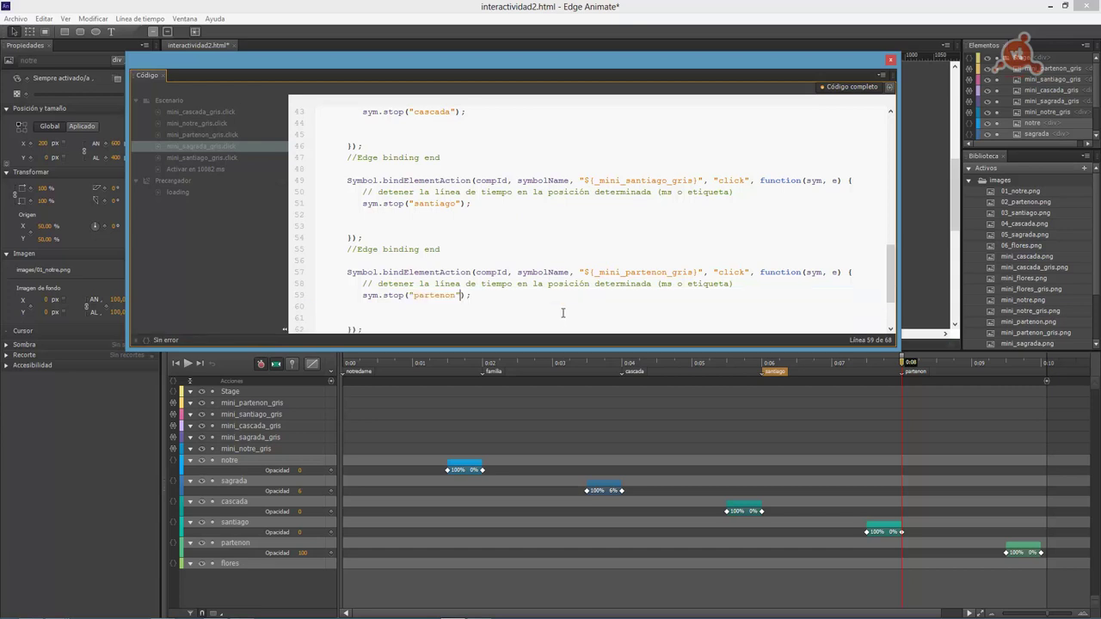
{"action": "key", "text": "End"}
{"action": "left_click_drag", "start_coordinate": [895, 265], "coordinate": [861, 258]}
Step: Close the Código window and save the composition
{"action": "key", "text": "Escape"}
{"action": "left_click", "coordinate": [260, 128]}
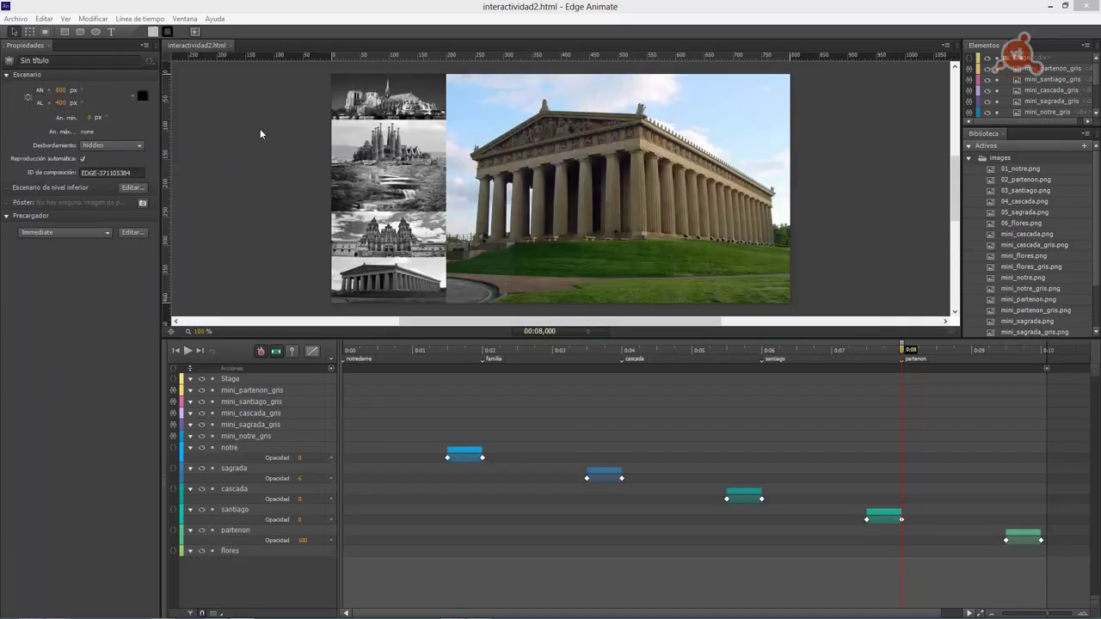
{"action": "key", "text": "ctrl+s"}
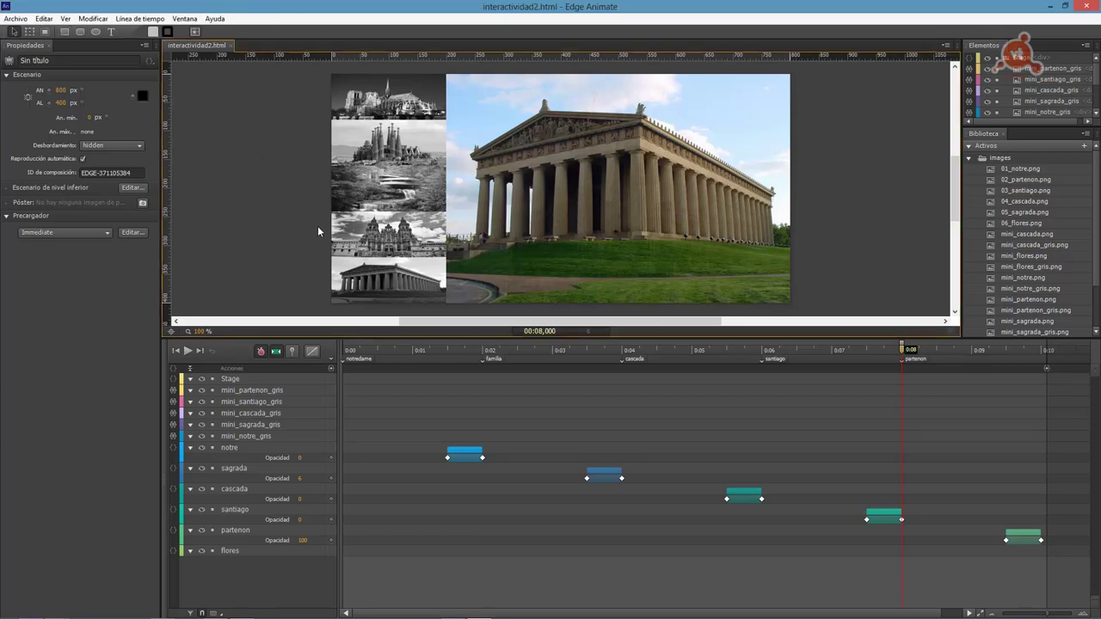
Step: Preview the composition in the browser, reload it and test that each gallery thumbnail jumps to its image
{"action": "key", "text": "ctrl+Return"}
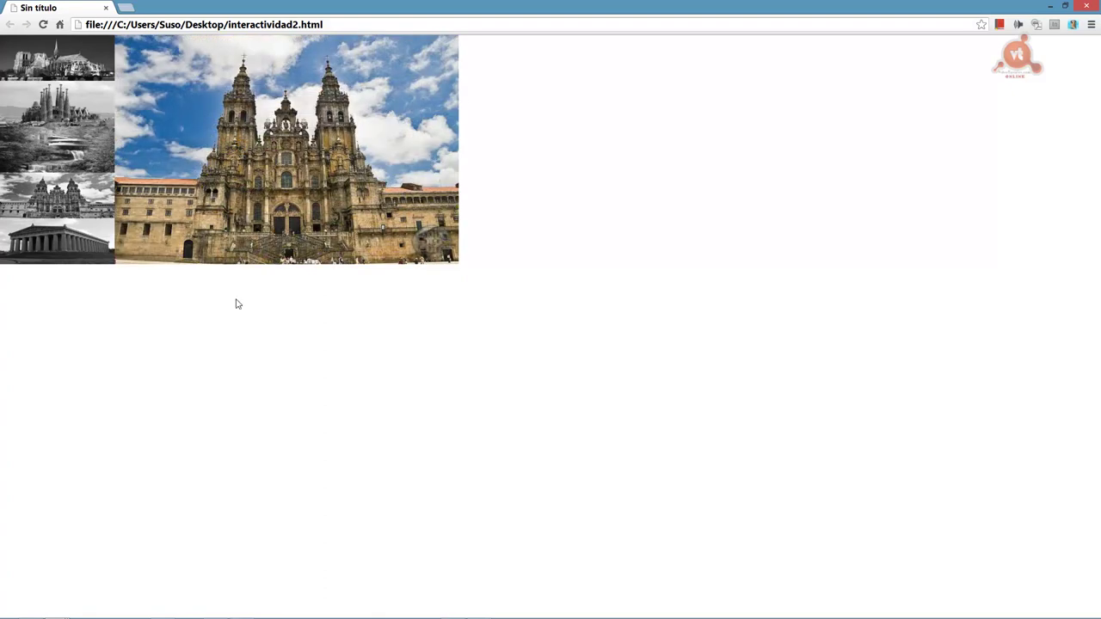
{"action": "left_click", "coordinate": [43, 24]}
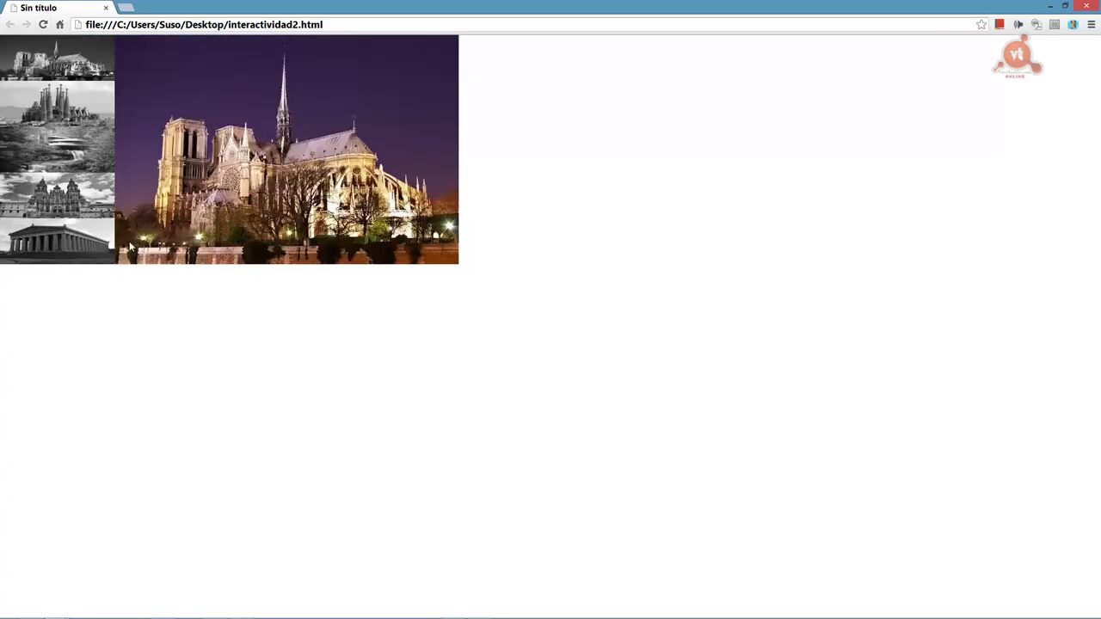
{"action": "left_click", "coordinate": [68, 119]}
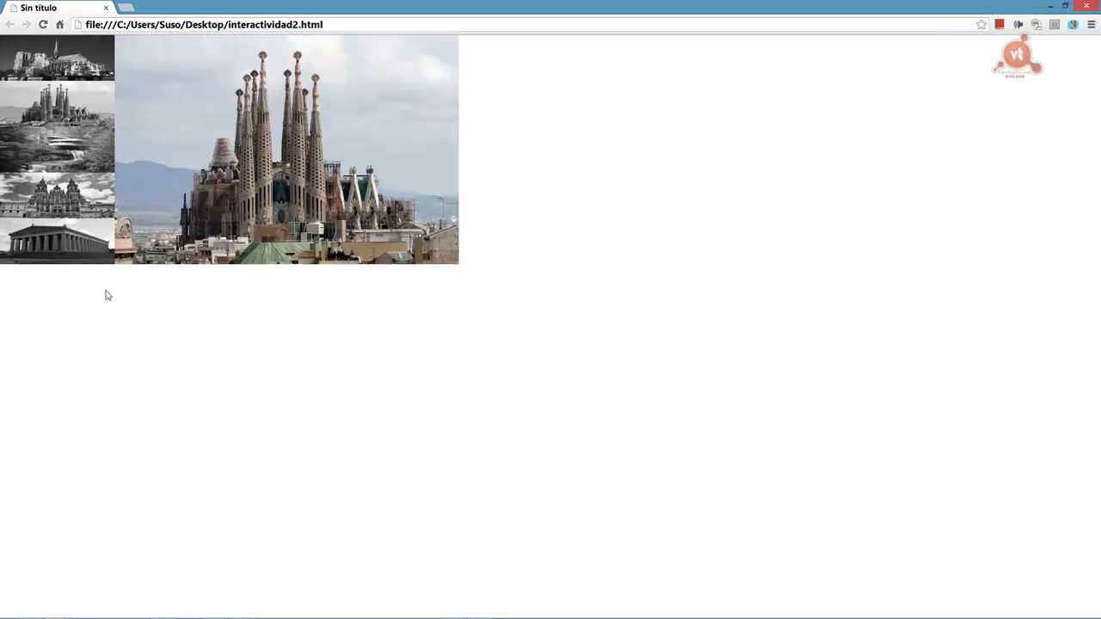
{"action": "left_click", "coordinate": [59, 249]}
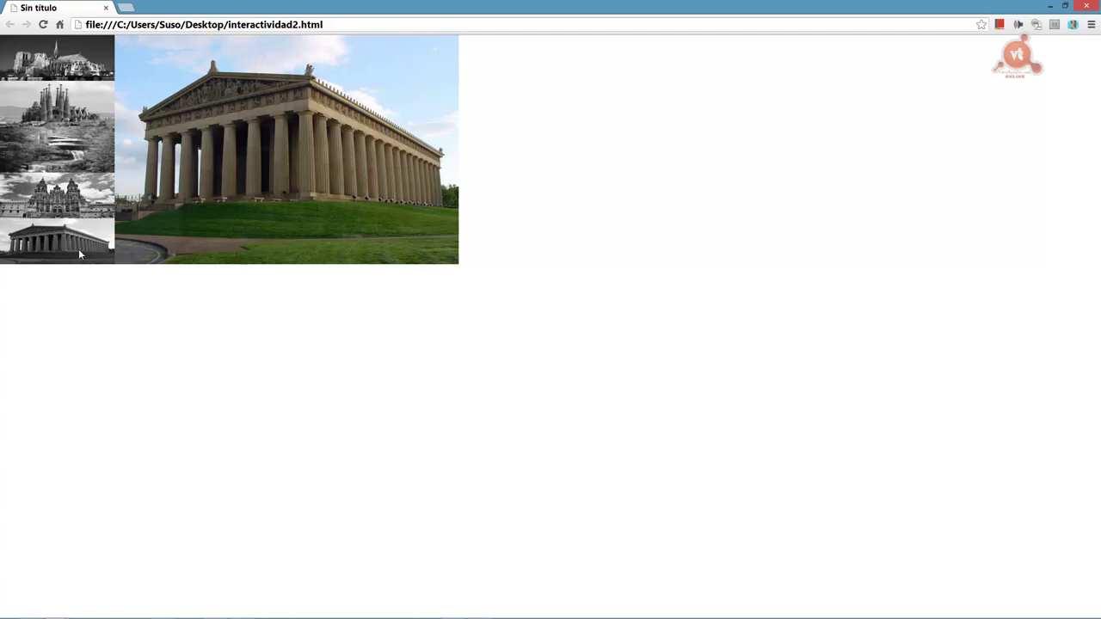
{"action": "left_click", "coordinate": [72, 205]}
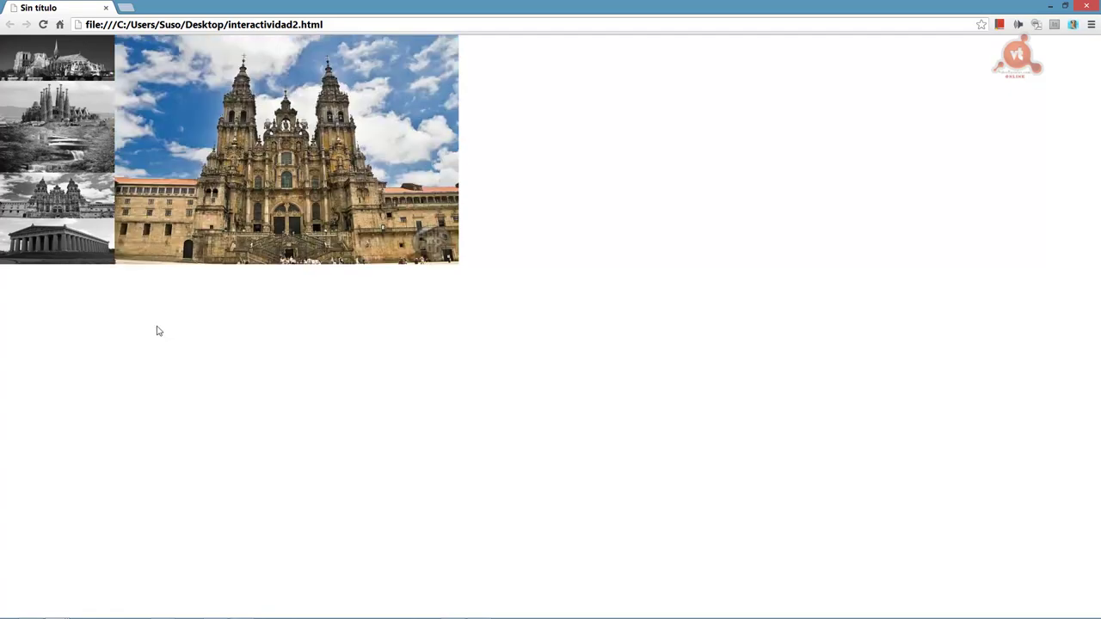
{"action": "left_click", "coordinate": [80, 76]}
{"action": "left_click", "coordinate": [67, 107]}
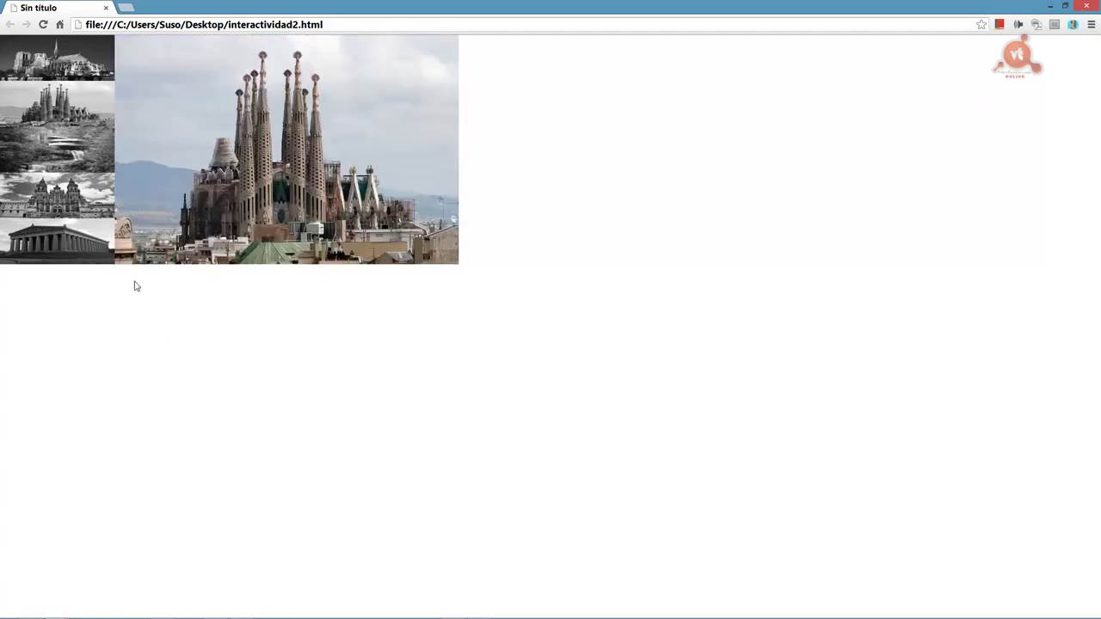
{"action": "left_click", "coordinate": [72, 155]}
{"action": "left_click", "coordinate": [72, 204]}
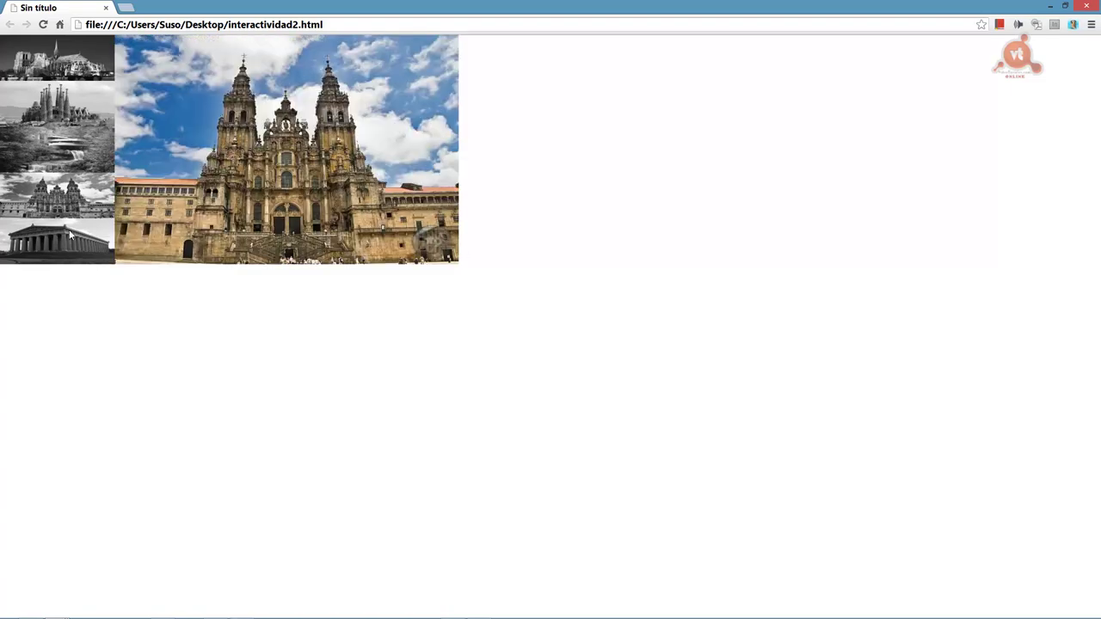
{"action": "left_click", "coordinate": [70, 234]}
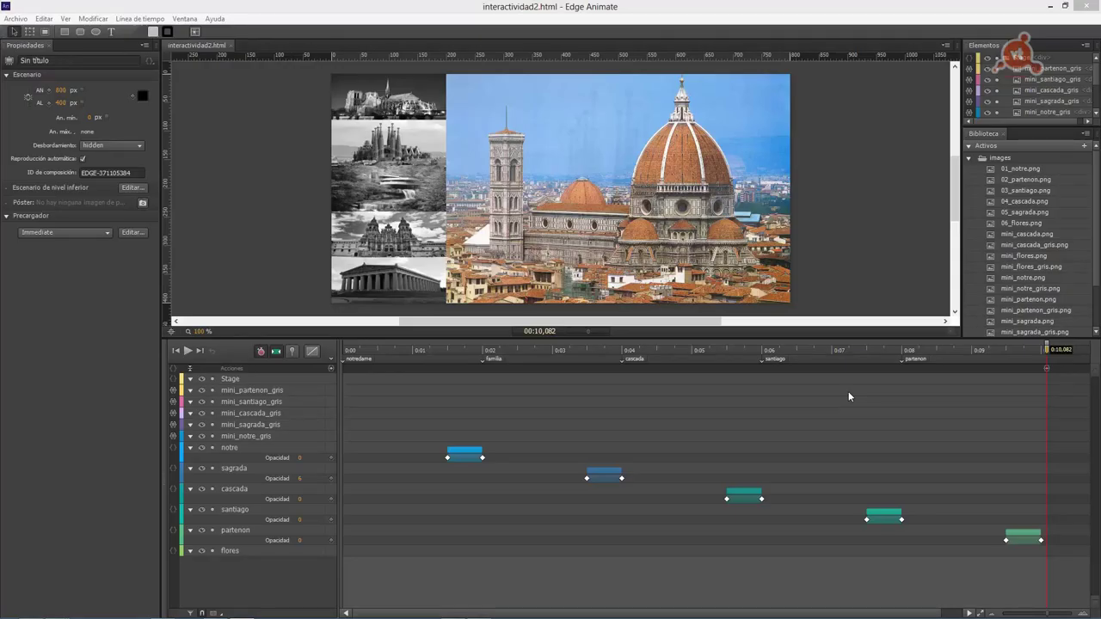
Step: Move the santiago opacity transition earlier on the timeline so it starts at about 6.75 s, and save the composition
{"action": "left_click", "coordinate": [888, 519]}
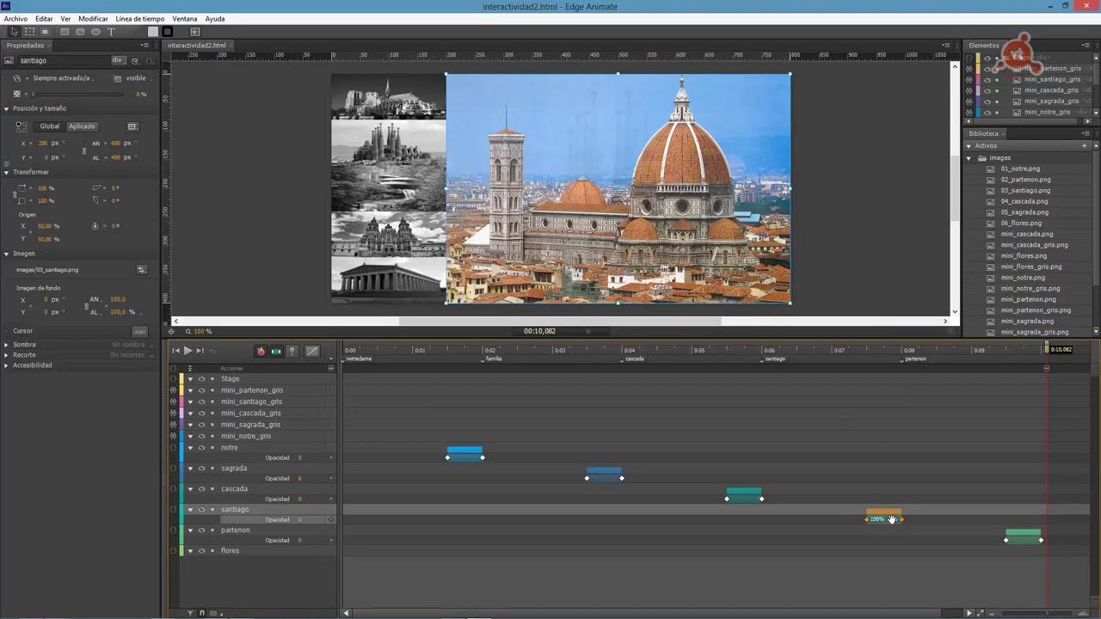
{"action": "left_click_drag", "start_coordinate": [890, 521], "coordinate": [843, 511]}
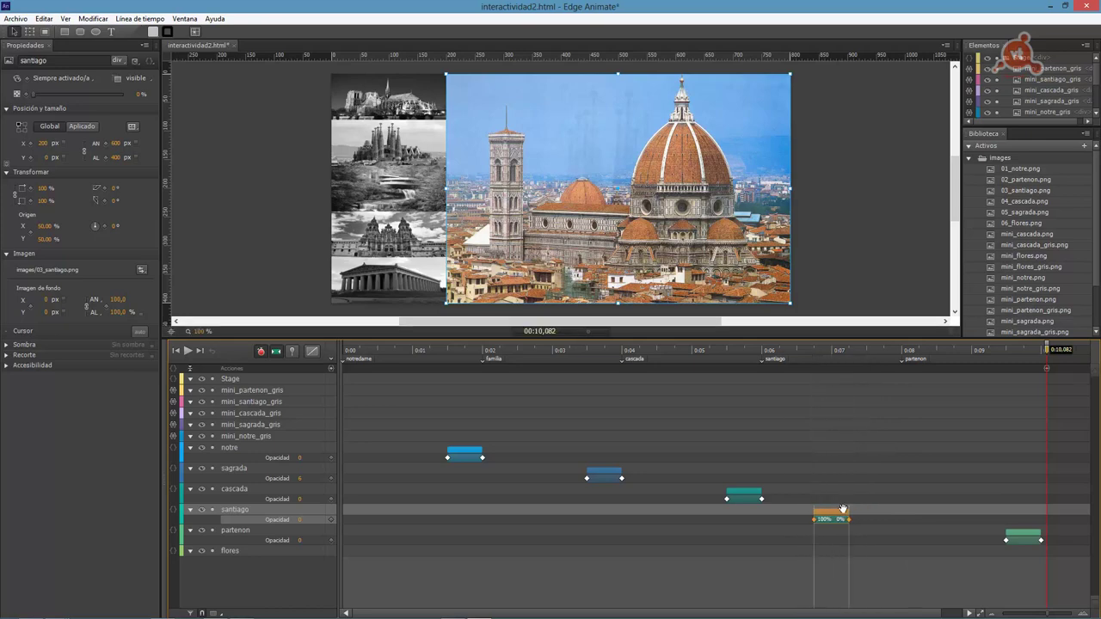
{"action": "left_click", "coordinate": [15, 18]}
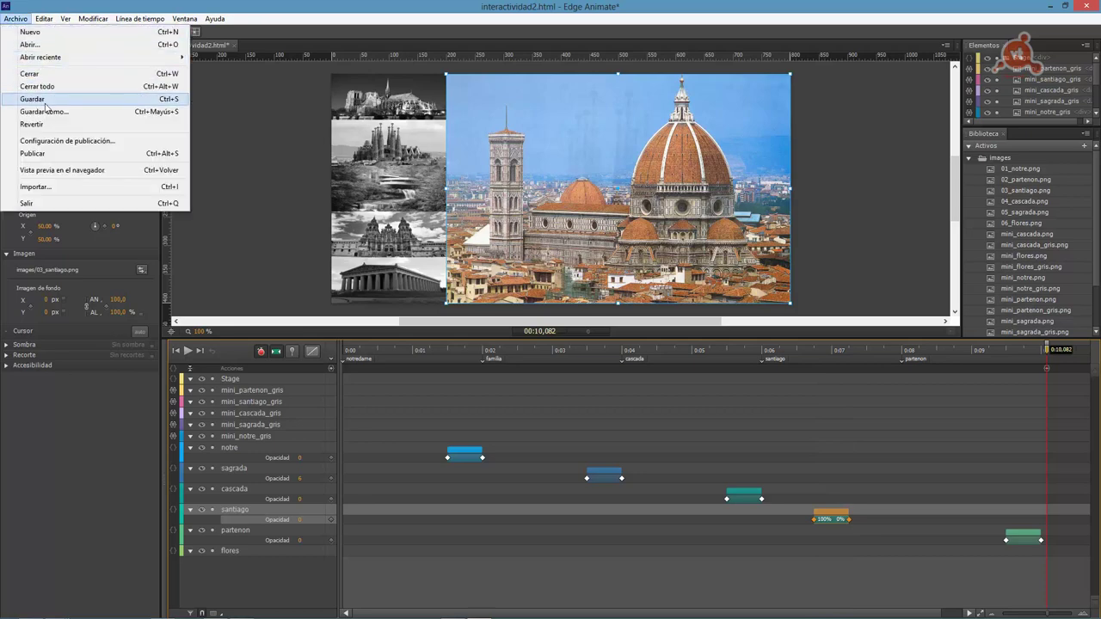
{"action": "left_click", "coordinate": [33, 99]}
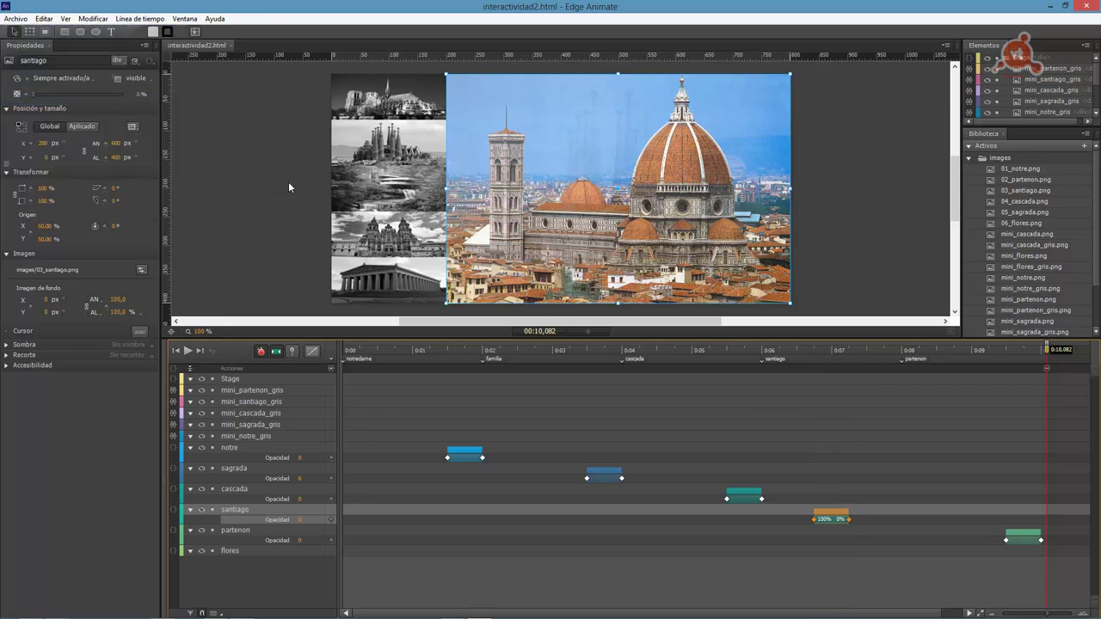
Step: Preview the composition in the browser and test the image changes with the Partenón, Santiago and cascada thumbnails
{"action": "key", "text": "ctrl+Return"}
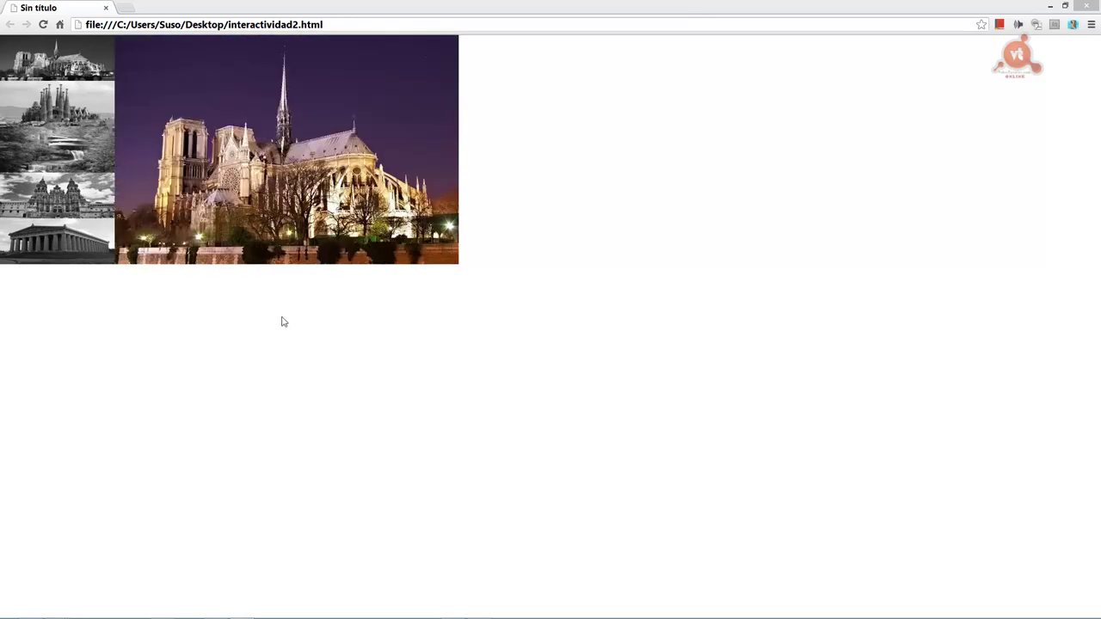
{"action": "left_click", "coordinate": [63, 249]}
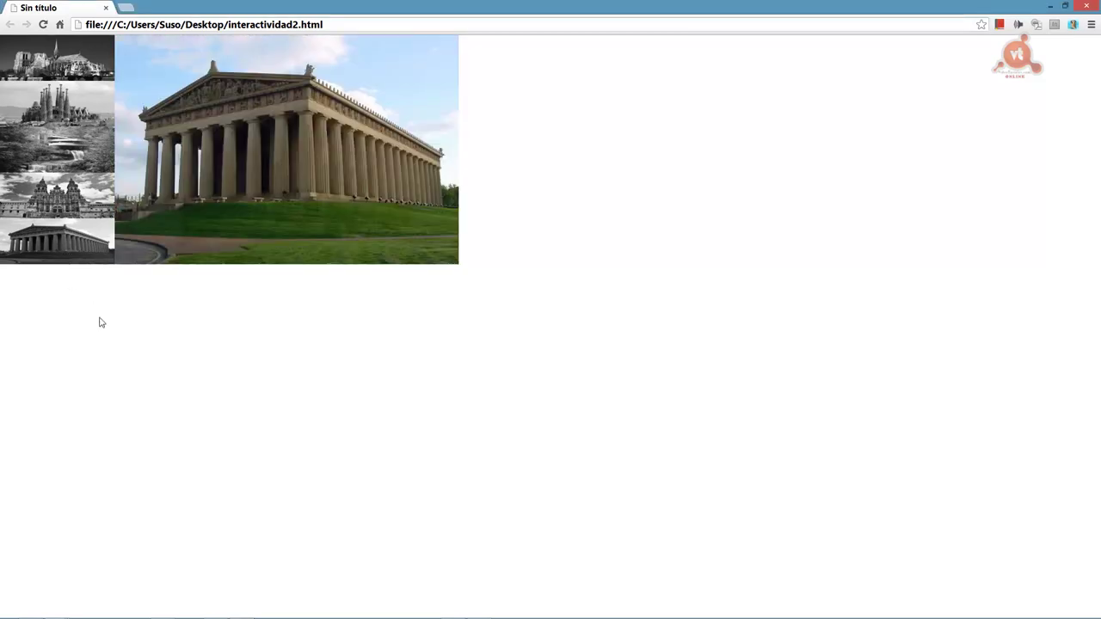
{"action": "left_click", "coordinate": [83, 193]}
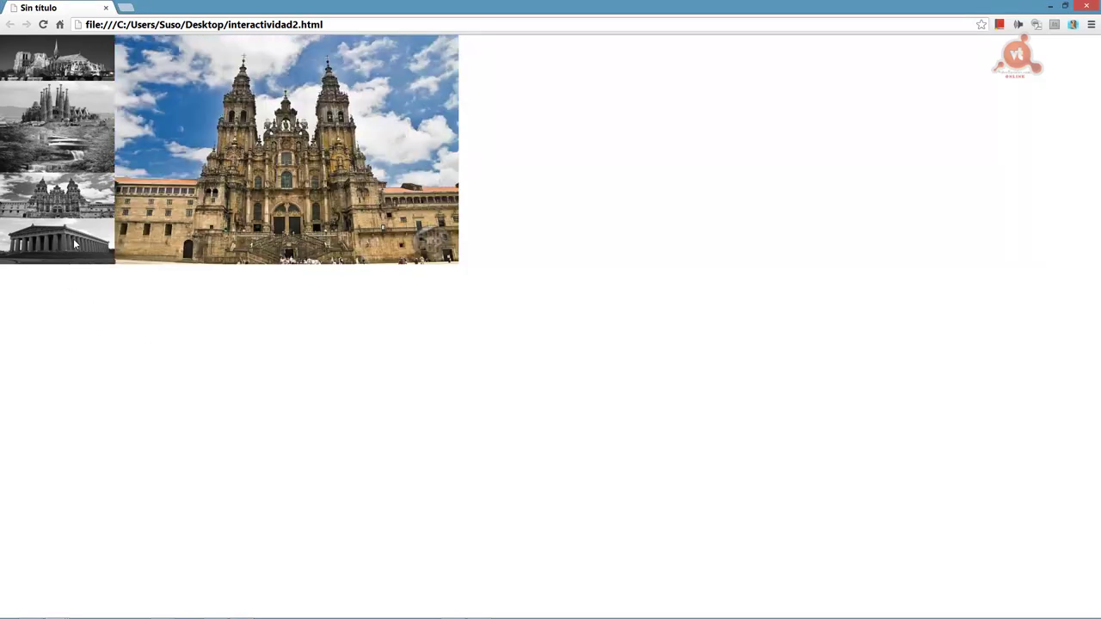
{"action": "left_click", "coordinate": [74, 244]}
{"action": "left_click", "coordinate": [69, 196]}
{"action": "left_click", "coordinate": [95, 248]}
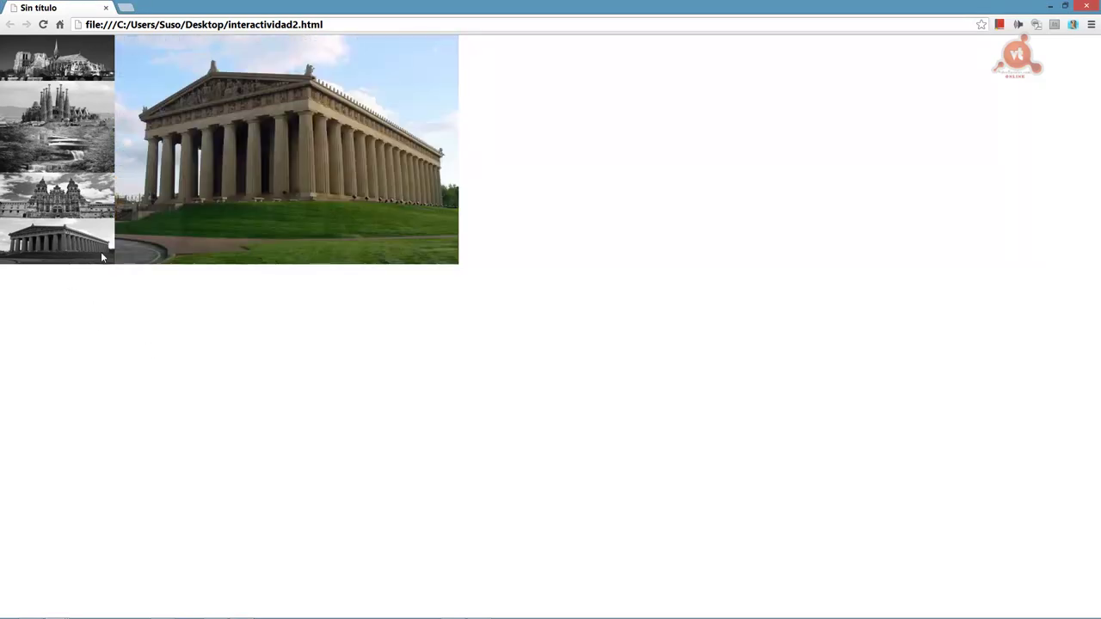
{"action": "left_click", "coordinate": [63, 154]}
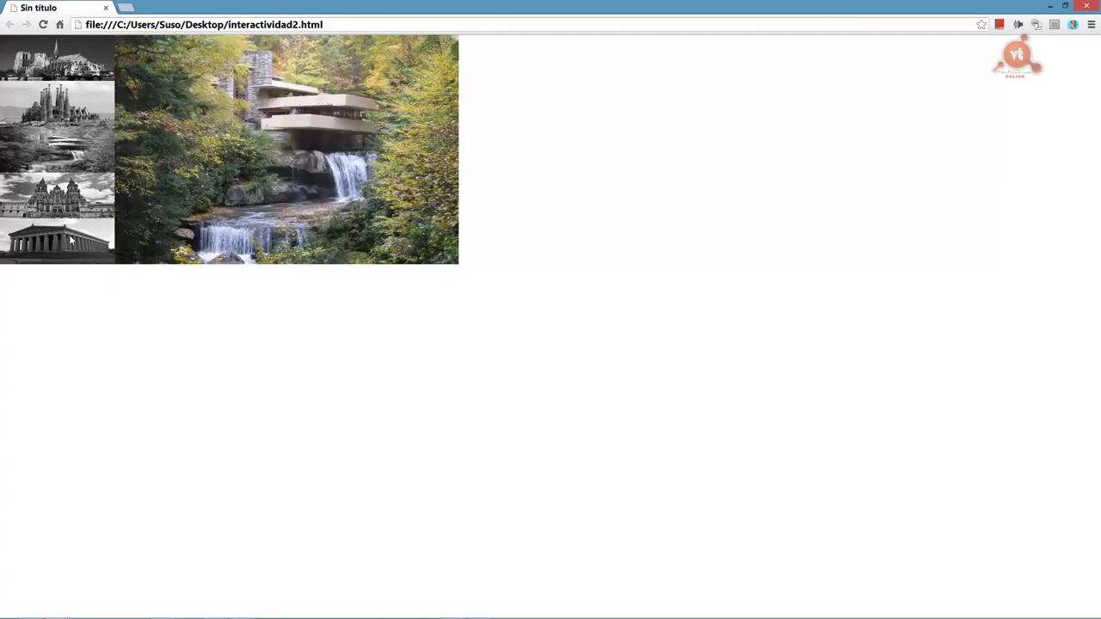
{"action": "left_click", "coordinate": [68, 234]}
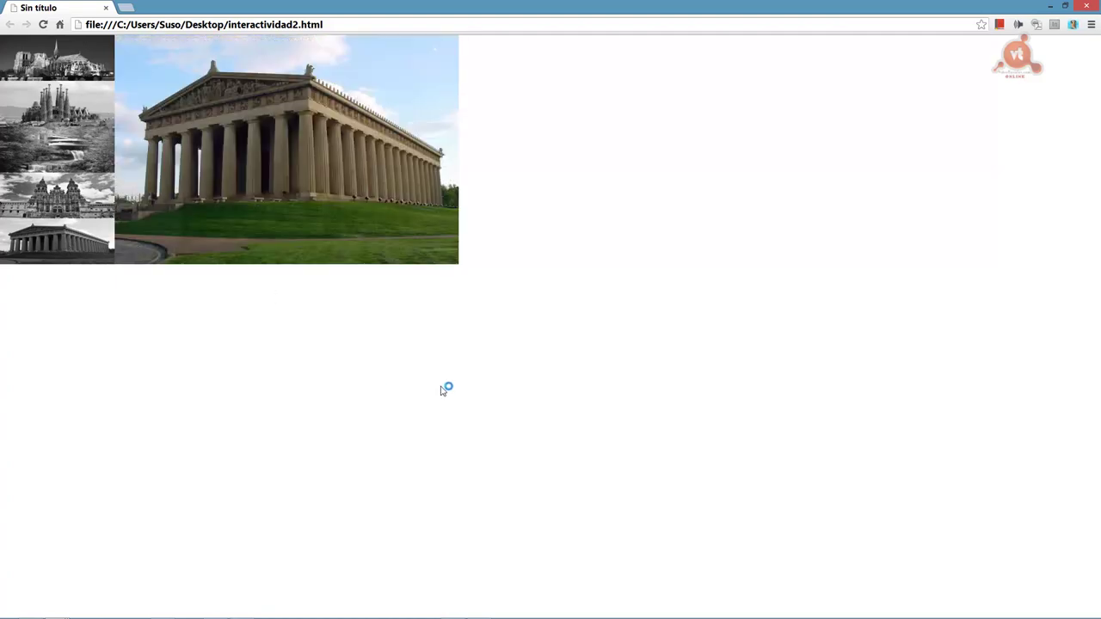
Step: Return to Edge Animate, undo the move of the santiago opacity transition, deselect the element and save the composition
{"action": "key", "text": "alt+Tab"}
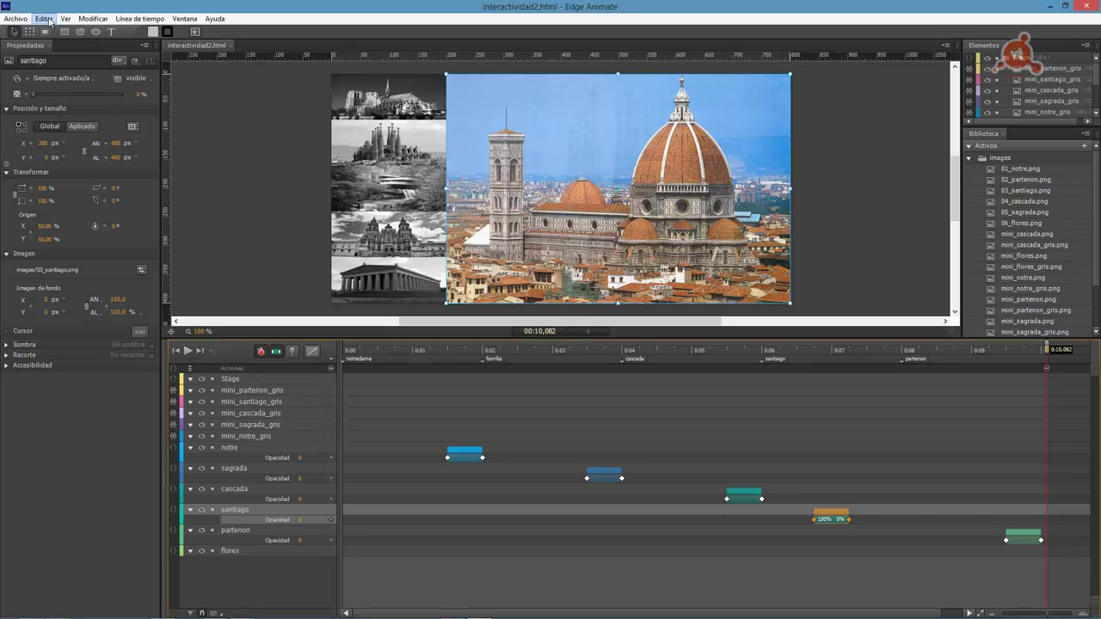
{"action": "left_click", "coordinate": [43, 18]}
{"action": "left_click", "coordinate": [60, 24]}
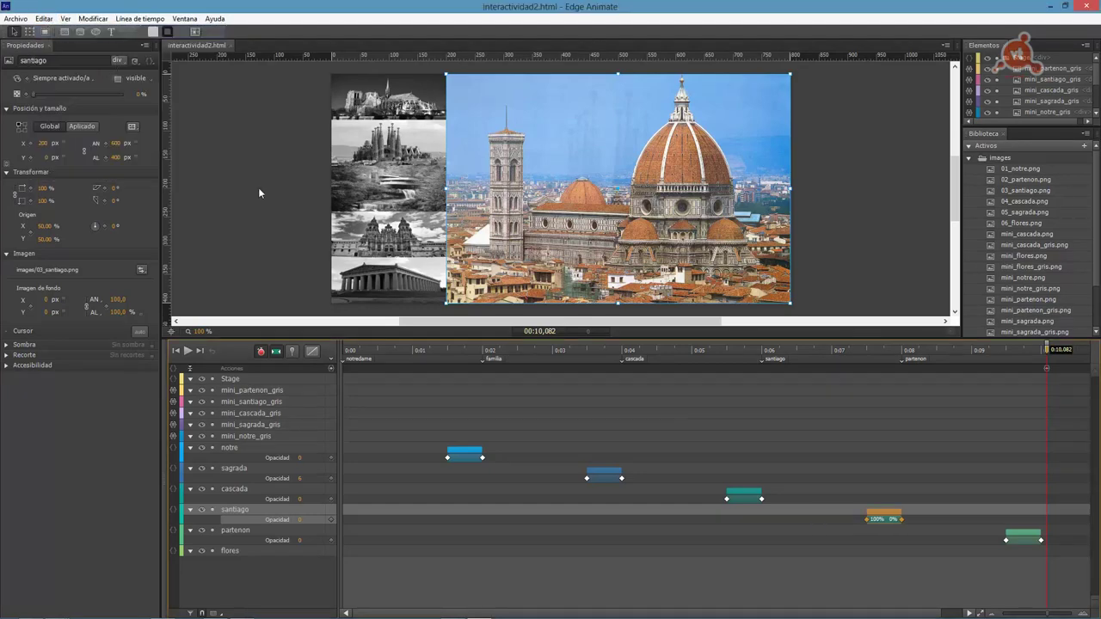
{"action": "left_click", "coordinate": [269, 234]}
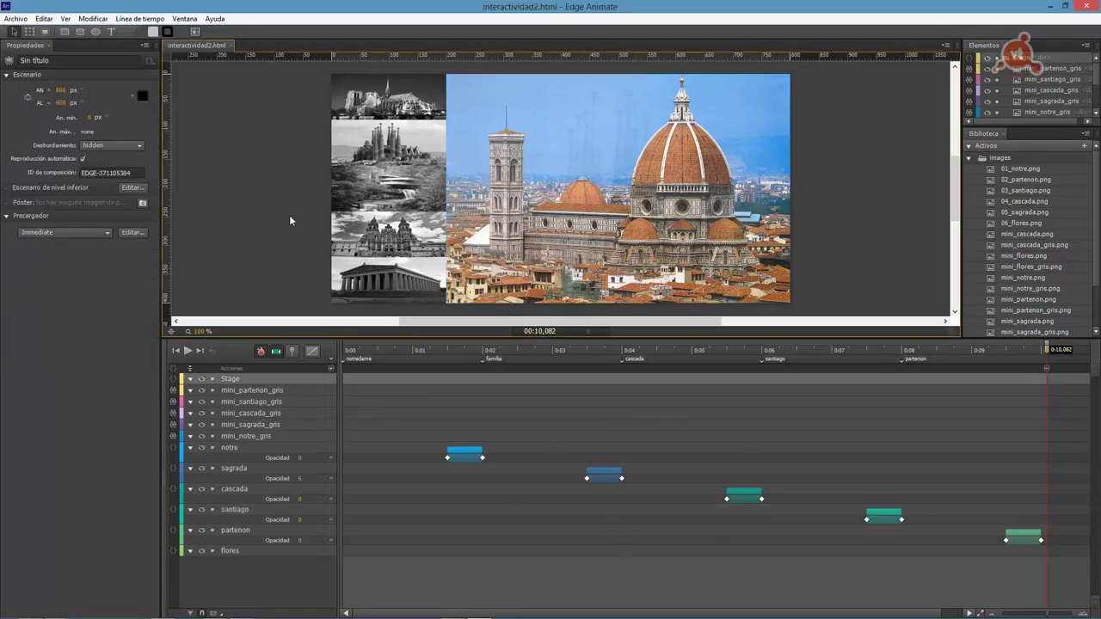
{"action": "left_click", "coordinate": [17, 19]}
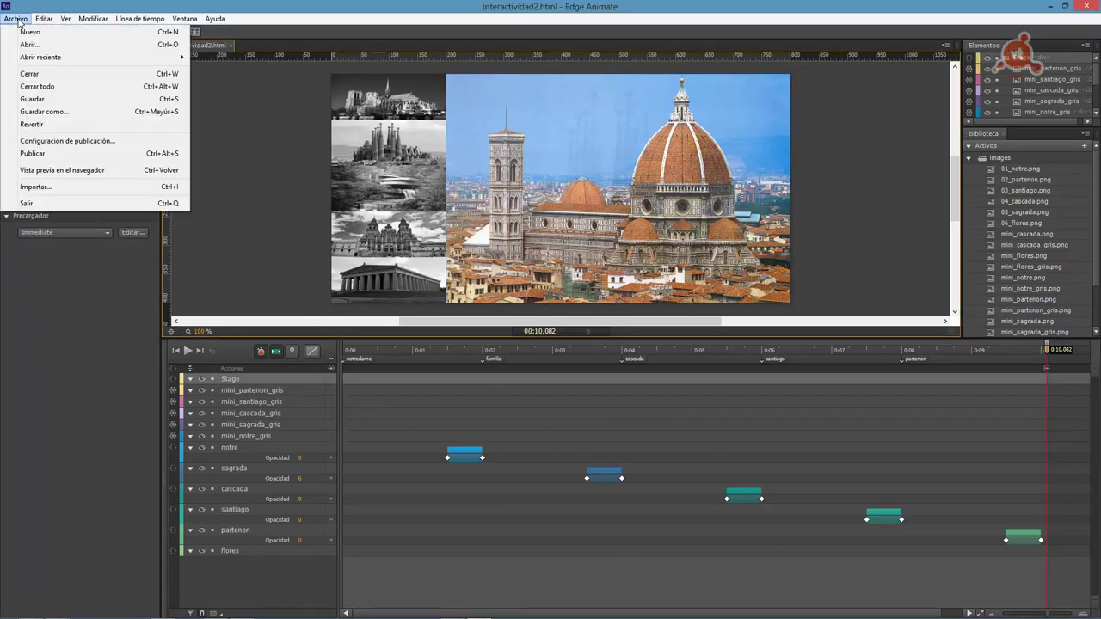
{"action": "left_click", "coordinate": [32, 99]}
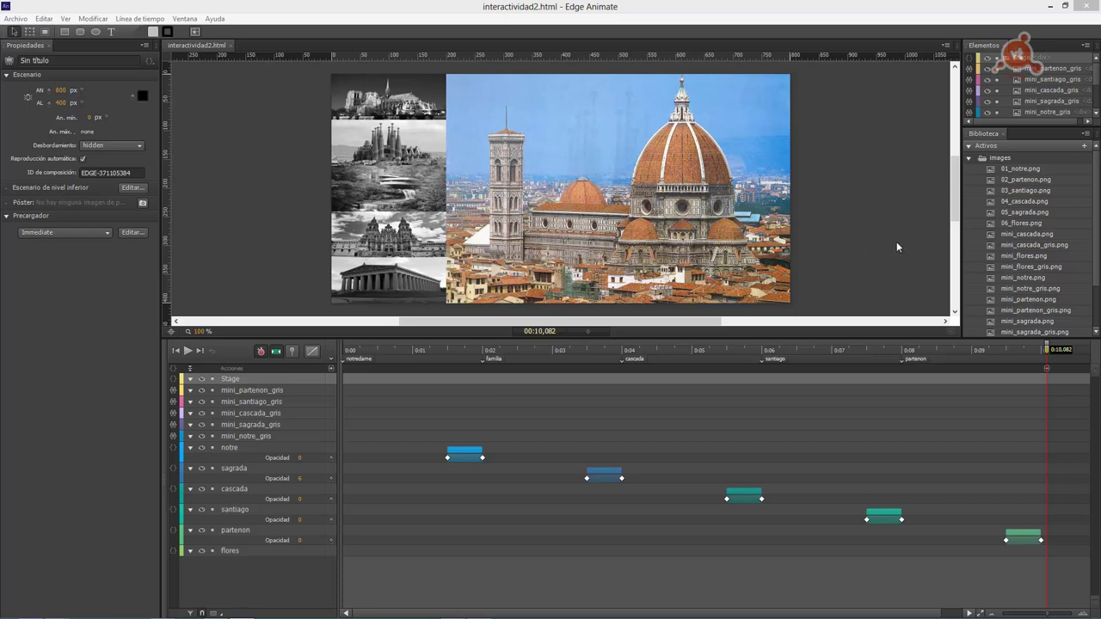
Step: Enlarge the stage area above the timeline and return the playhead to 0:00
{"action": "left_click_drag", "start_coordinate": [947, 337], "coordinate": [949, 393]}
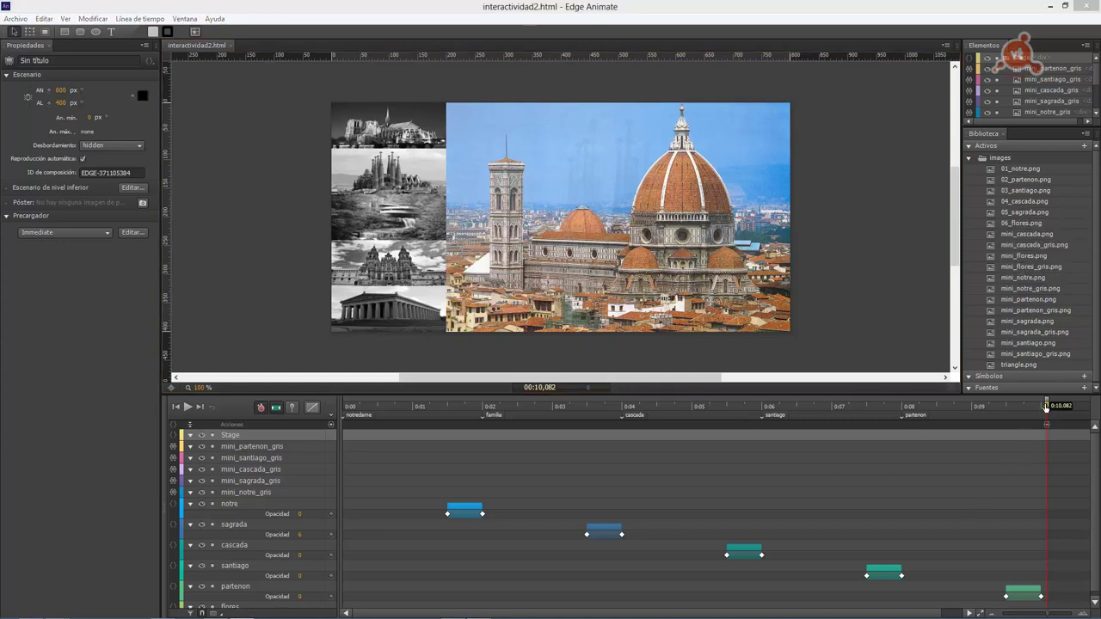
{"action": "left_click_drag", "start_coordinate": [1046, 406], "coordinate": [276, 373]}
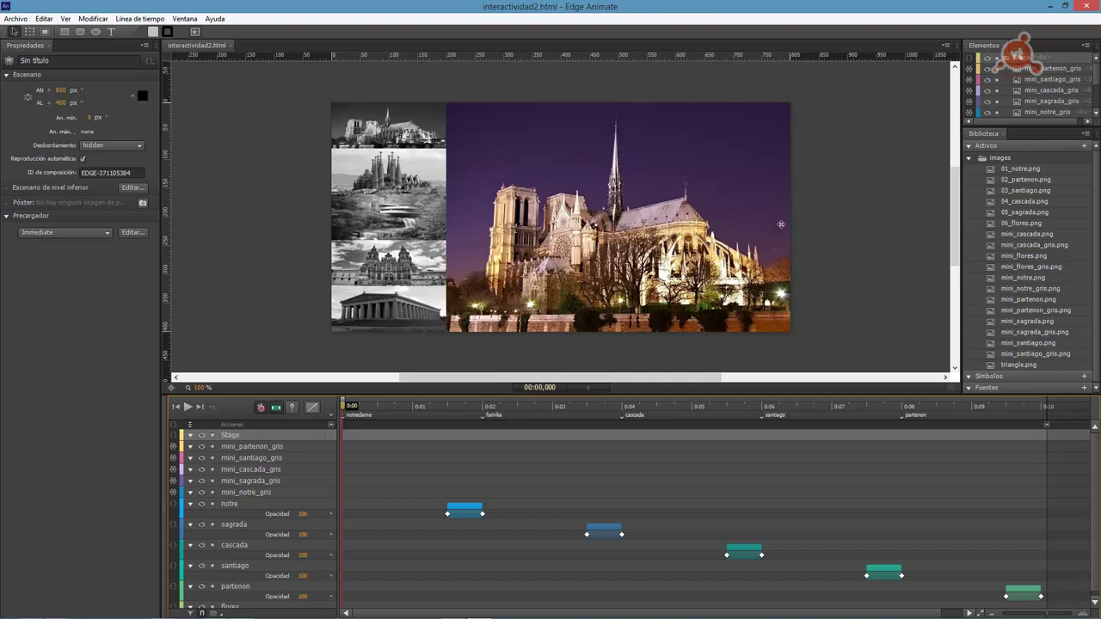
Step: Examine the position and size properties of the grey thumbnails on the stage, then clear the selection
{"action": "left_click", "coordinate": [380, 129]}
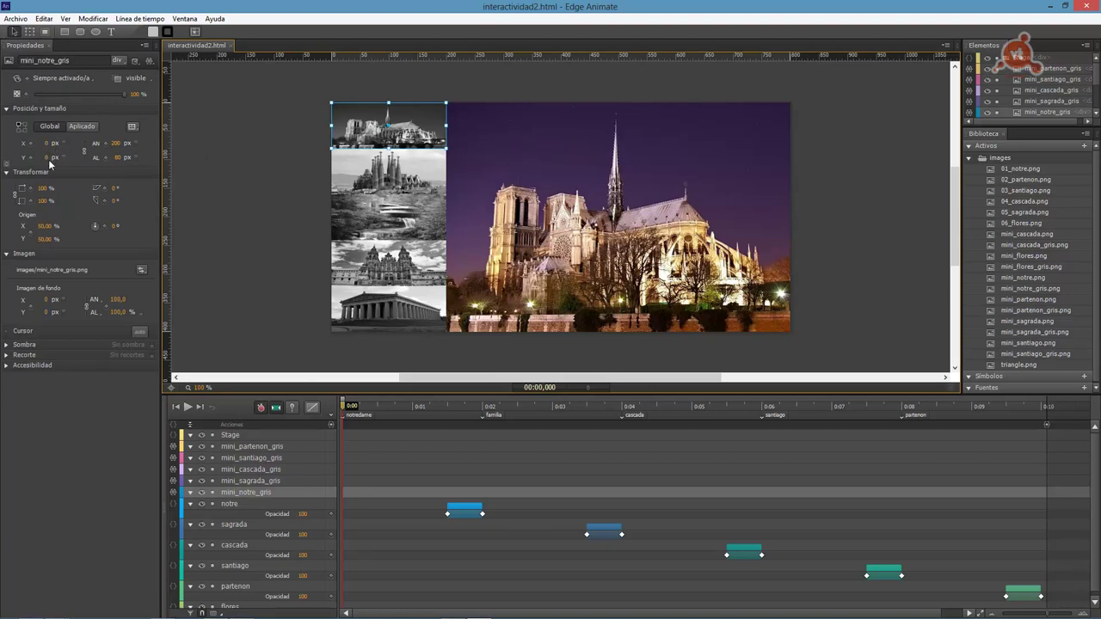
{"action": "left_click", "coordinate": [376, 169]}
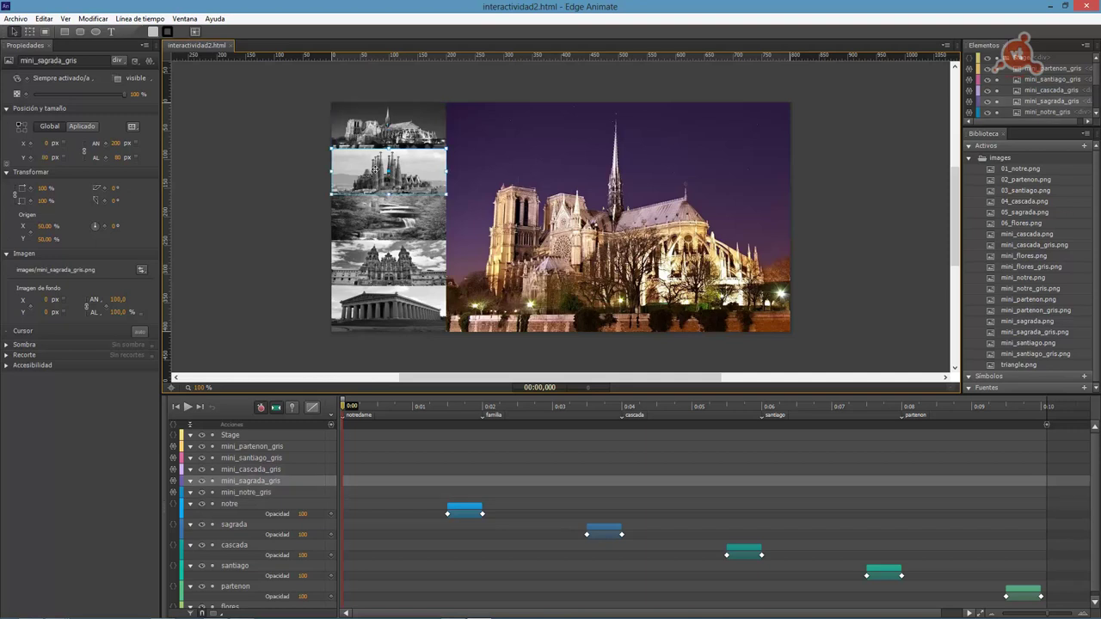
{"action": "left_click", "coordinate": [348, 208]}
{"action": "left_click", "coordinate": [360, 255]}
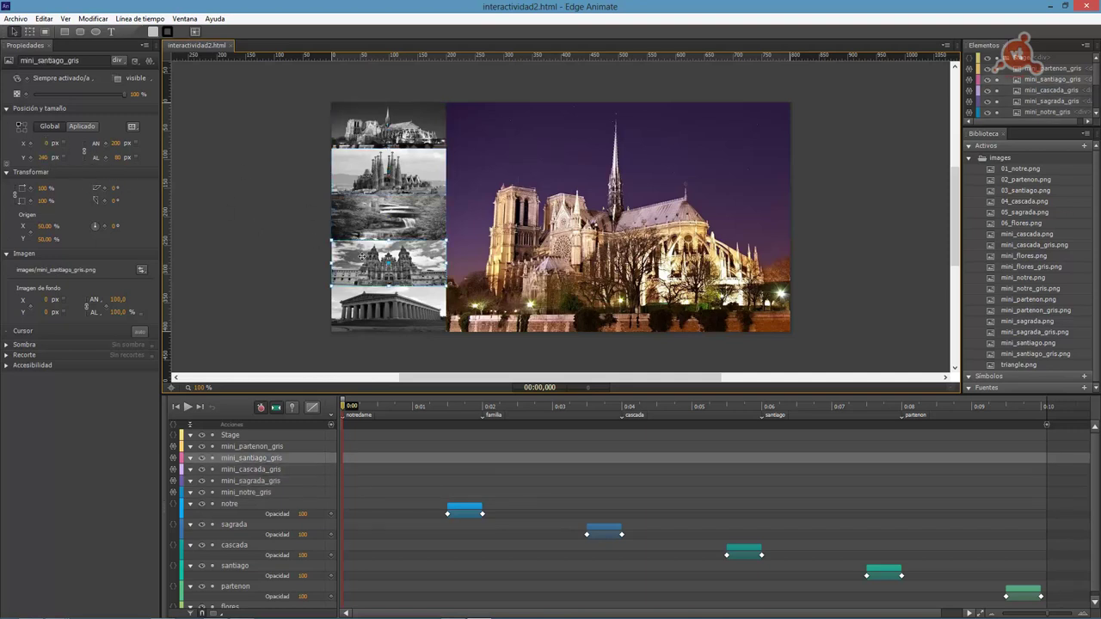
{"action": "left_click", "coordinate": [381, 133]}
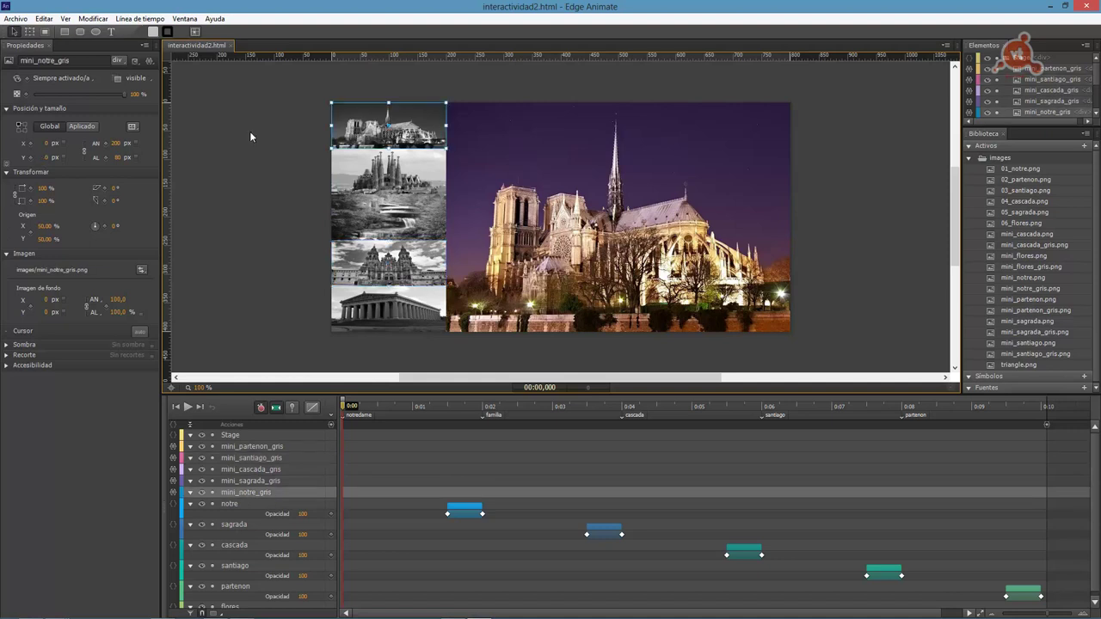
{"action": "left_click", "coordinate": [247, 134]}
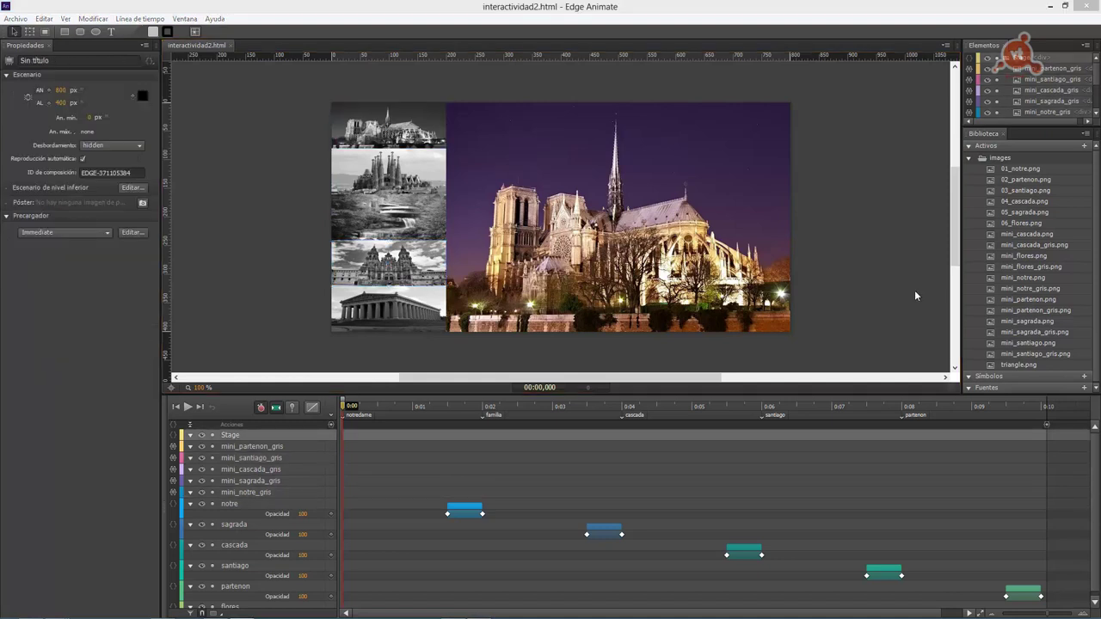
Step: Place mini_notre.png and mini_sagrada.png over their grey thumbnails, and set the display of all five colour thumbnails to Desactivado/a
{"action": "left_click_drag", "start_coordinate": [1026, 278], "coordinate": [355, 116]}
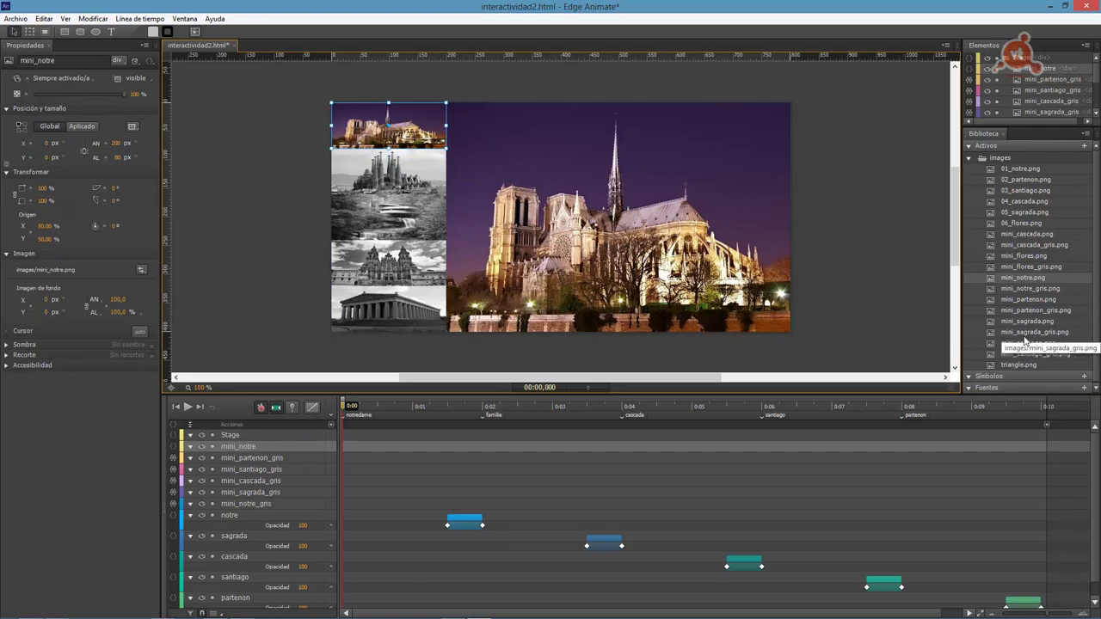
{"action": "left_click_drag", "start_coordinate": [1026, 323], "coordinate": [359, 168]}
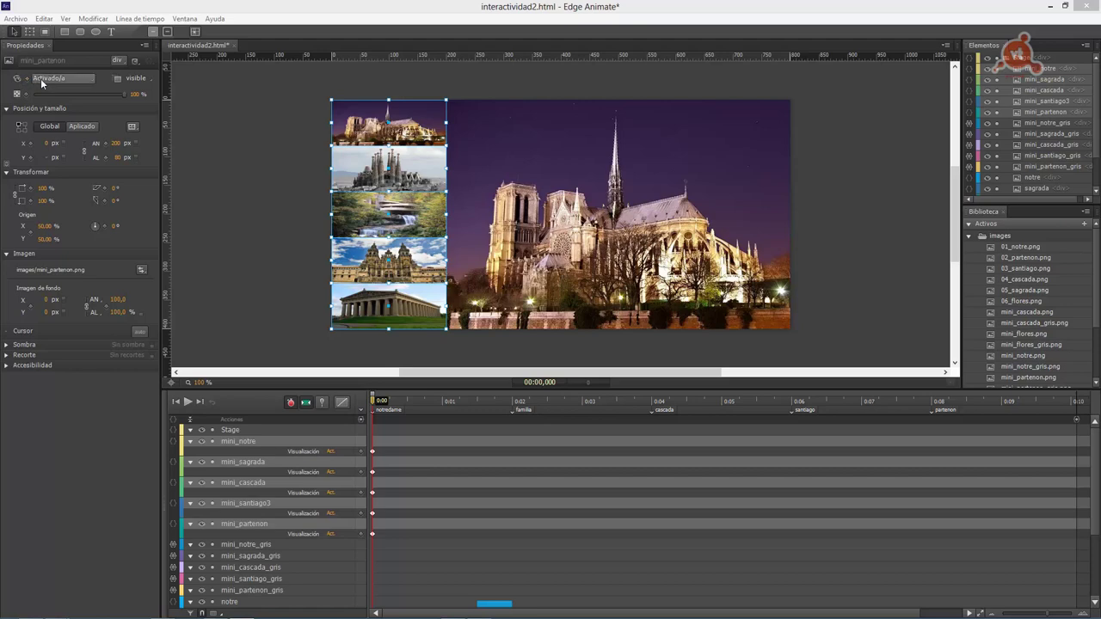
{"action": "left_click", "coordinate": [91, 85]}
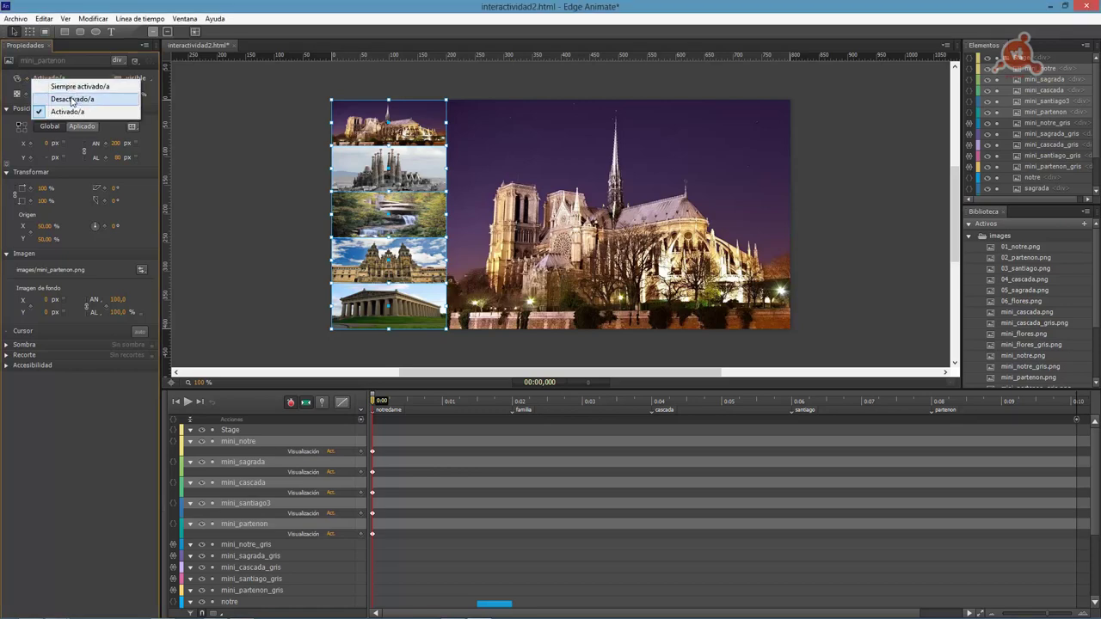
{"action": "left_click", "coordinate": [72, 99]}
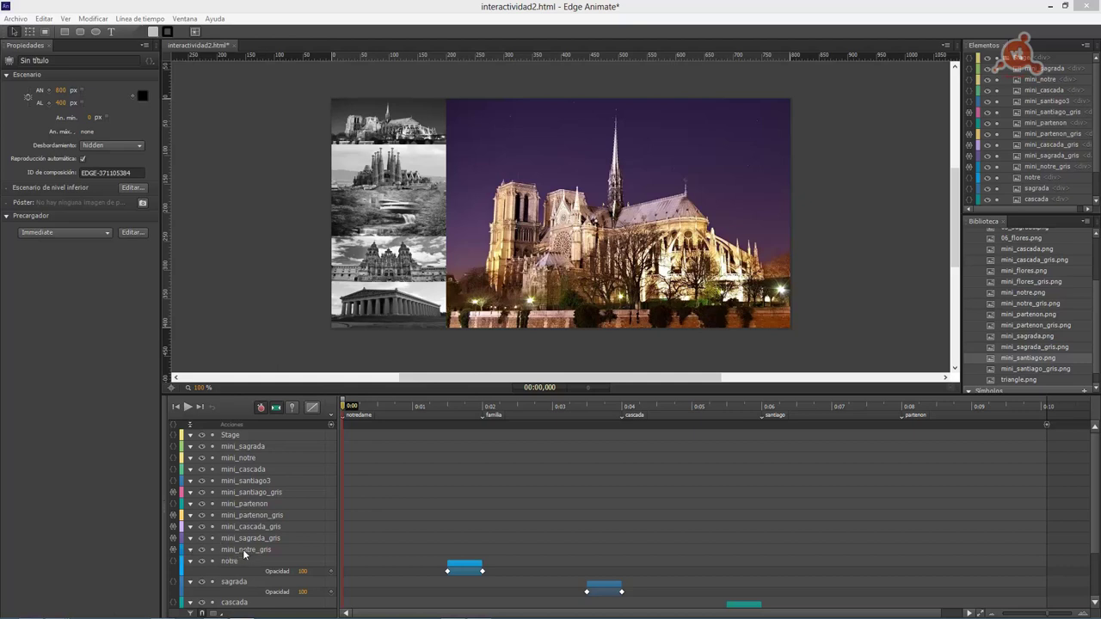
Step: Add a mouseover event to the actions of mini_notre_gris and review its code comment
{"action": "left_click", "coordinate": [175, 551]}
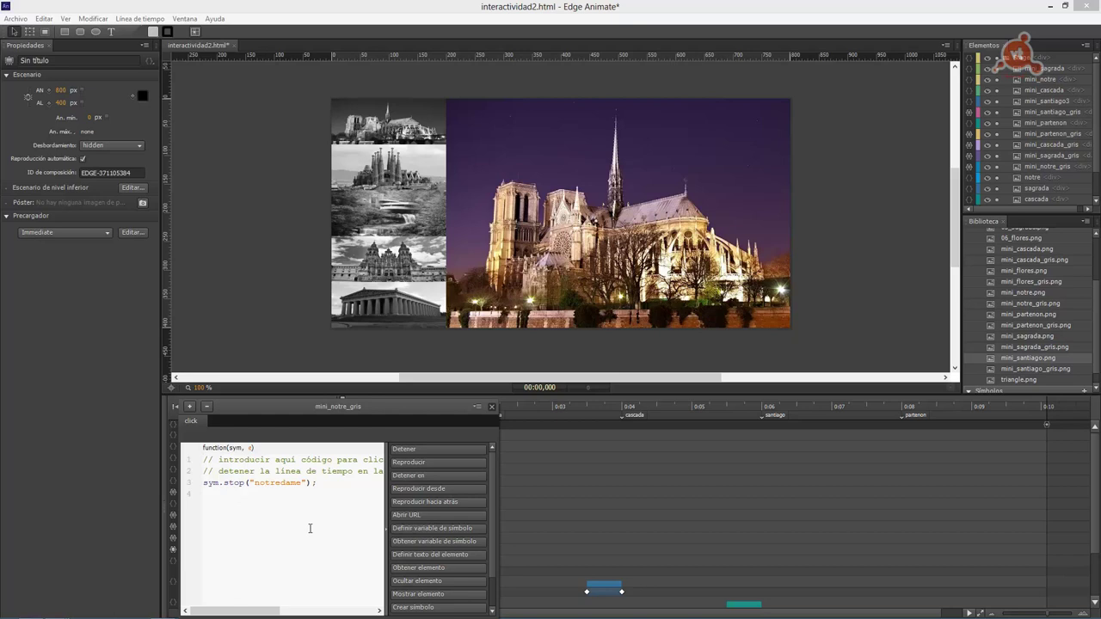
{"action": "left_click", "coordinate": [316, 483]}
{"action": "type", "text": ";"}
{"action": "left_click", "coordinate": [298, 558]}
{"action": "left_click", "coordinate": [190, 407]}
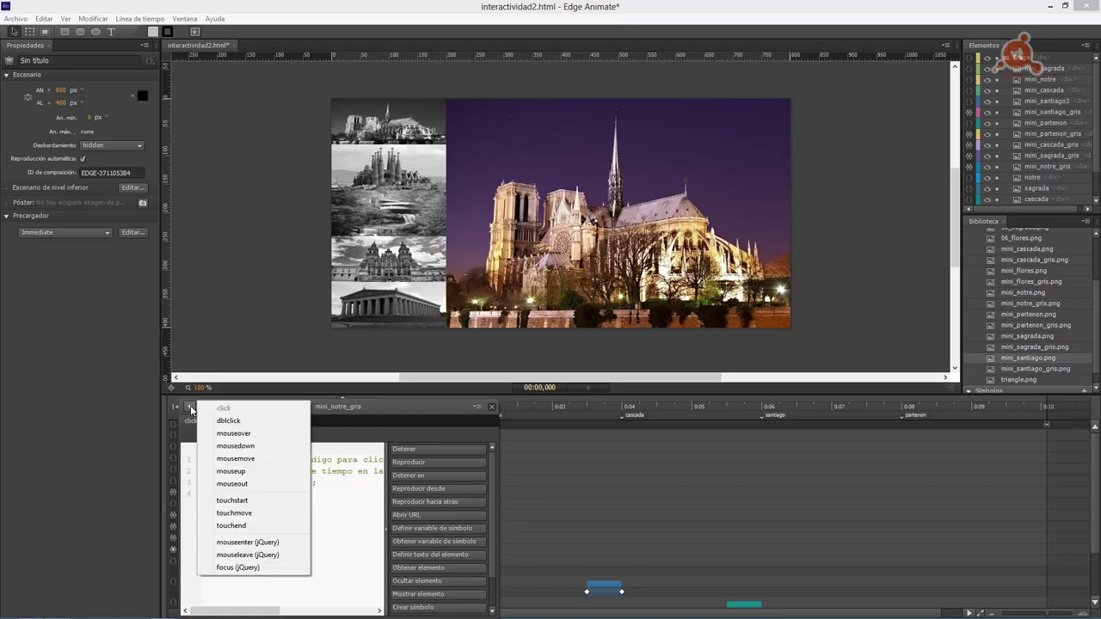
{"action": "left_click", "coordinate": [234, 435]}
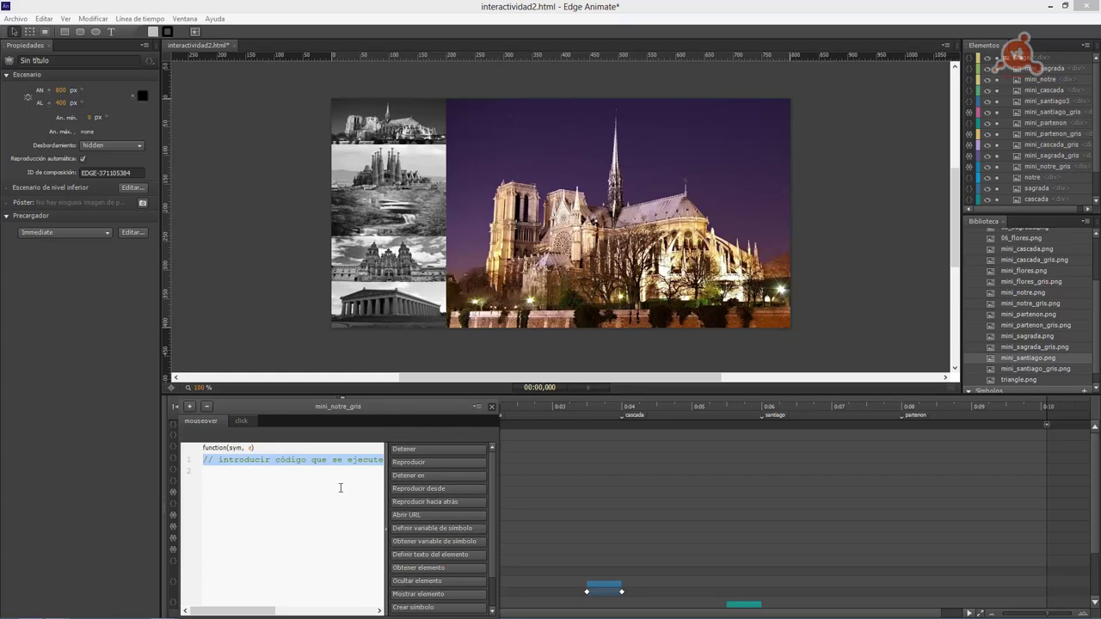
{"action": "scroll", "coordinate": [340, 487], "scroll_direction": "right", "scroll_amount": 3}
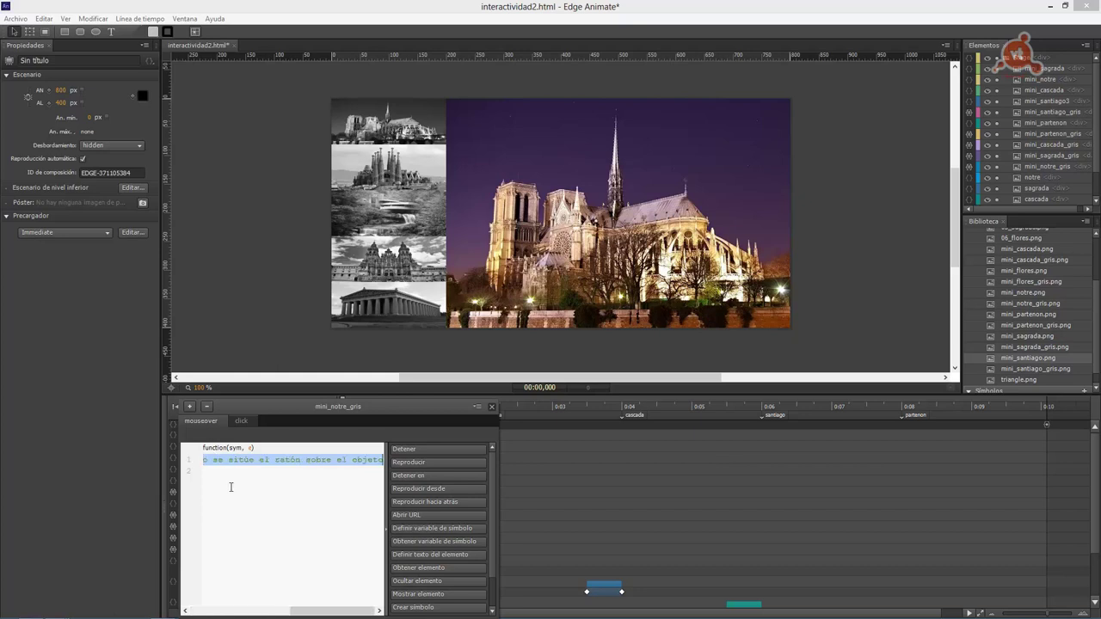
{"action": "left_click", "coordinate": [241, 423]}
{"action": "left_click", "coordinate": [203, 422]}
{"action": "left_click_drag", "start_coordinate": [320, 611], "coordinate": [209, 609]}
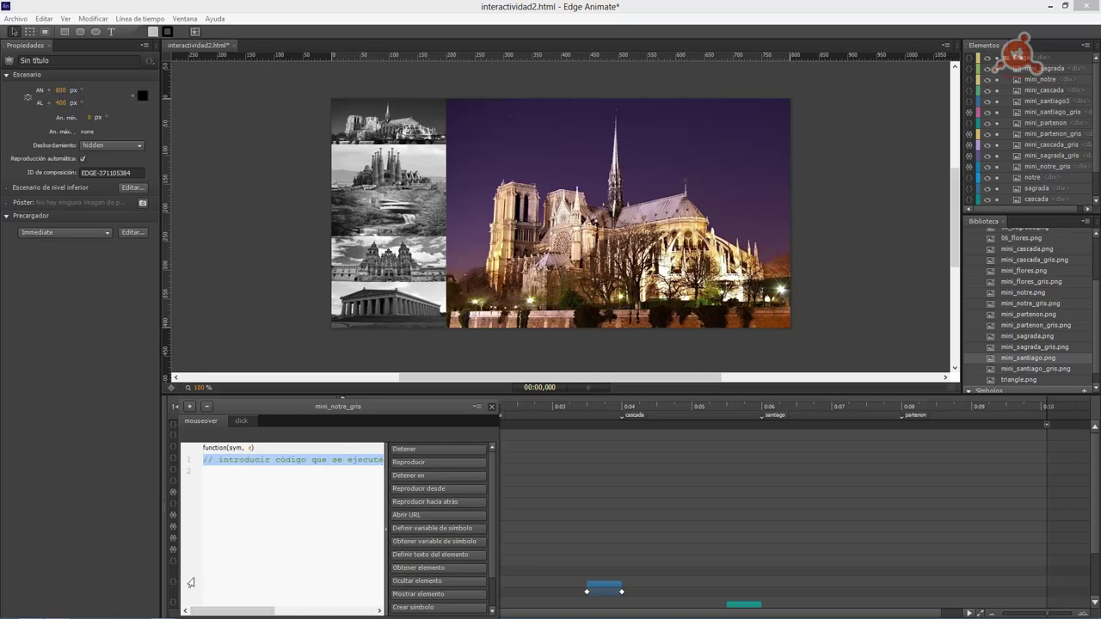
Step: Insert the Mostrar elemento code into the mouseover action of mini_notre_gris and examine its Text1 placeholder
{"action": "left_click", "coordinate": [224, 486]}
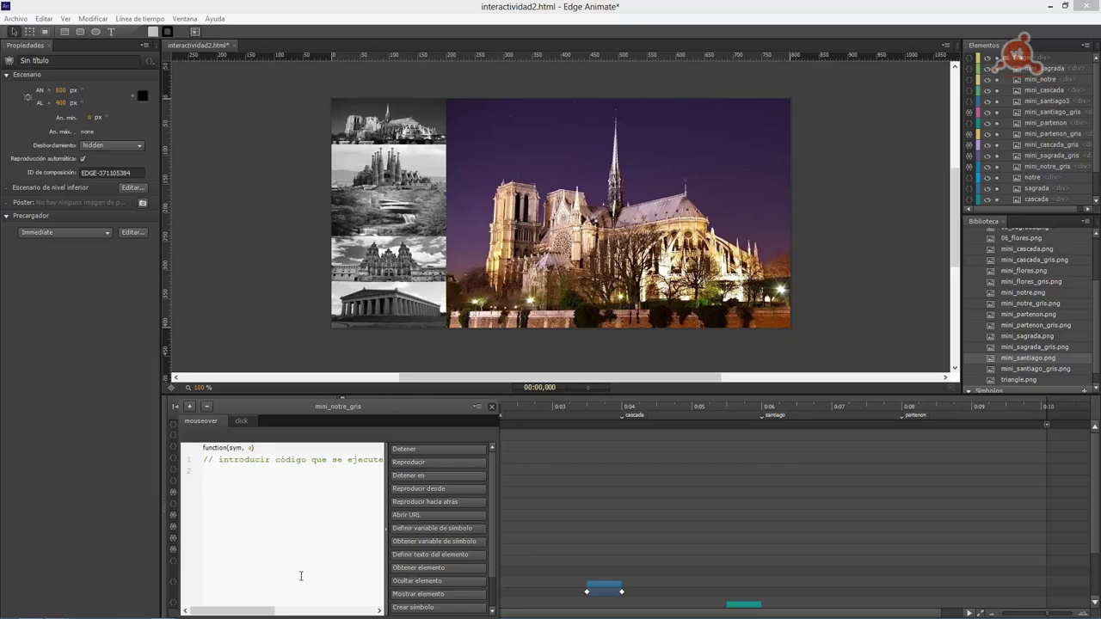
{"action": "left_click", "coordinate": [425, 599]}
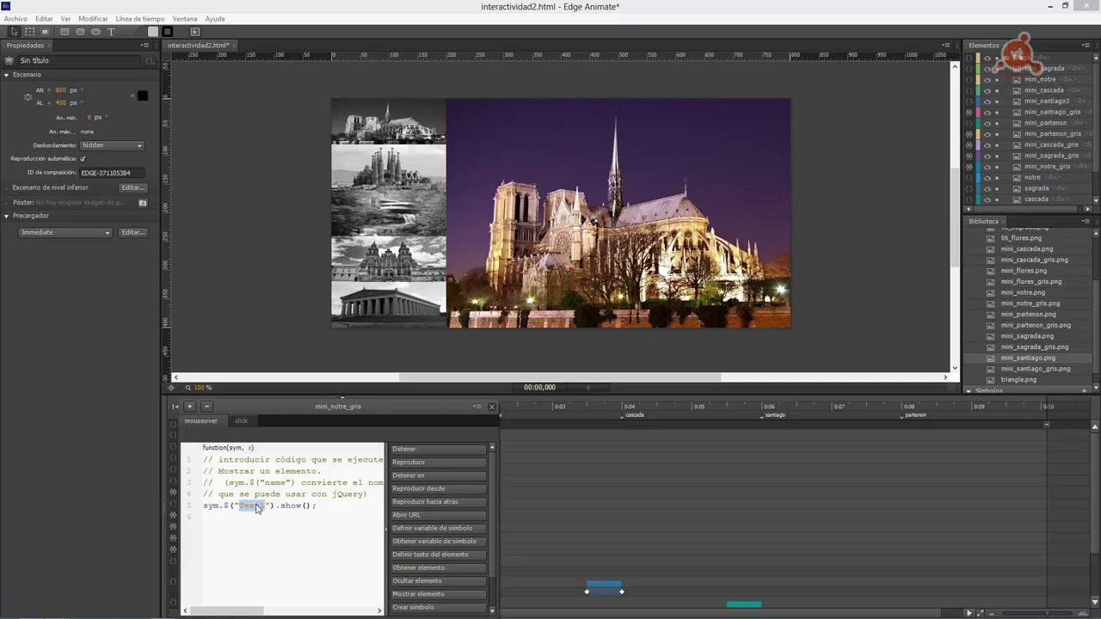
{"action": "left_click_drag", "start_coordinate": [265, 505], "coordinate": [240, 504]}
{"action": "double_click", "coordinate": [265, 506]}
{"action": "left_click_drag", "start_coordinate": [265, 506], "coordinate": [319, 505]}
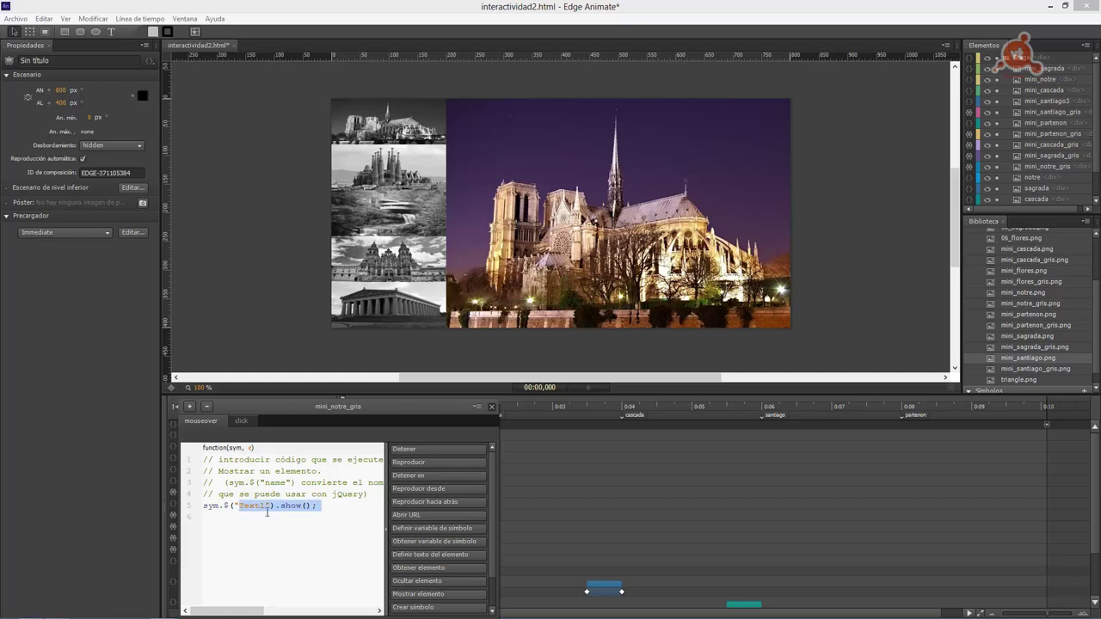
{"action": "left_click", "coordinate": [265, 506]}
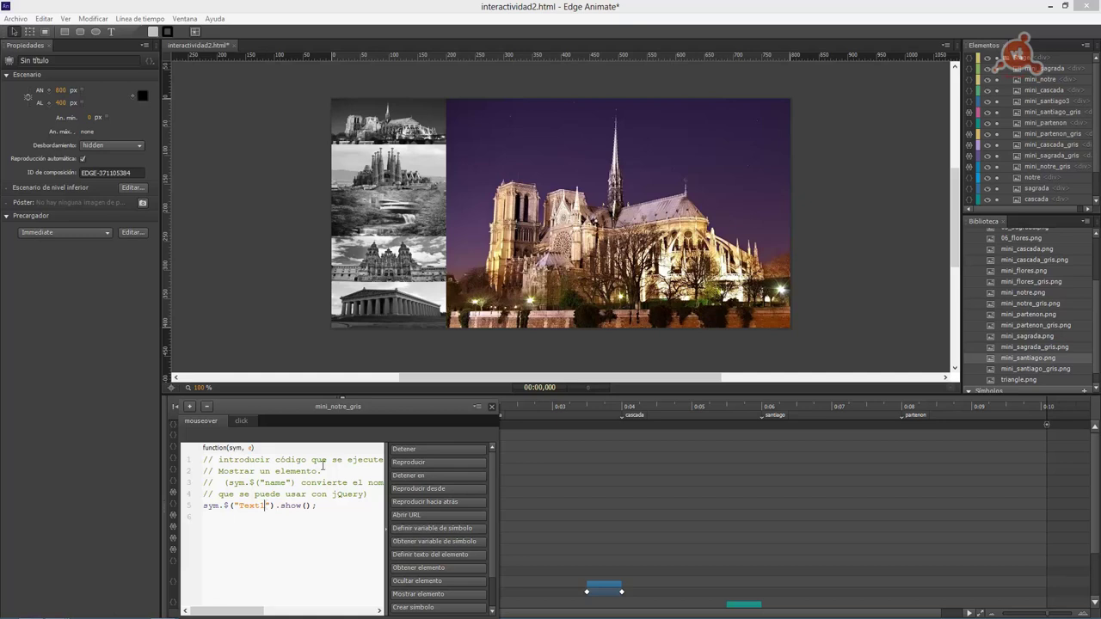
Step: Replace the Text1 placeholder with mini_notre in the show() line of mini_notre_gris and close its actions
{"action": "left_click_drag", "start_coordinate": [394, 410], "coordinate": [397, 424]}
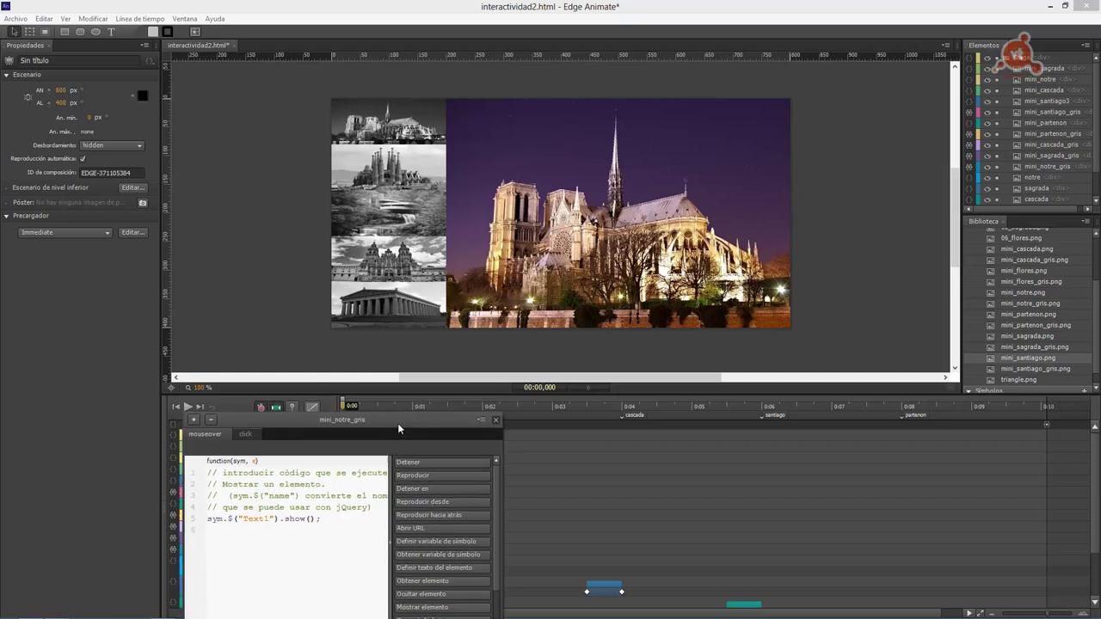
{"action": "left_click", "coordinate": [347, 406]}
{"action": "key", "text": "BackSpace"}
{"action": "key", "text": "BackSpace"}
{"action": "key", "text": "BackSpace"}
{"action": "key", "text": "BackSpace"}
{"action": "key", "text": "BackSpace"}
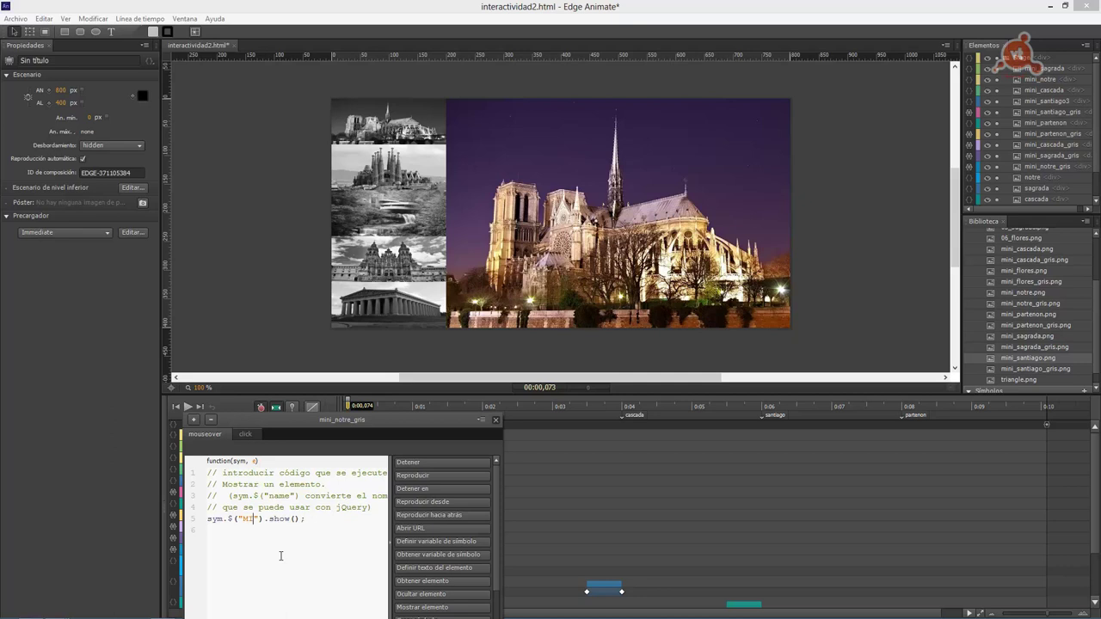
{"action": "type", "text": "mini_notre"}
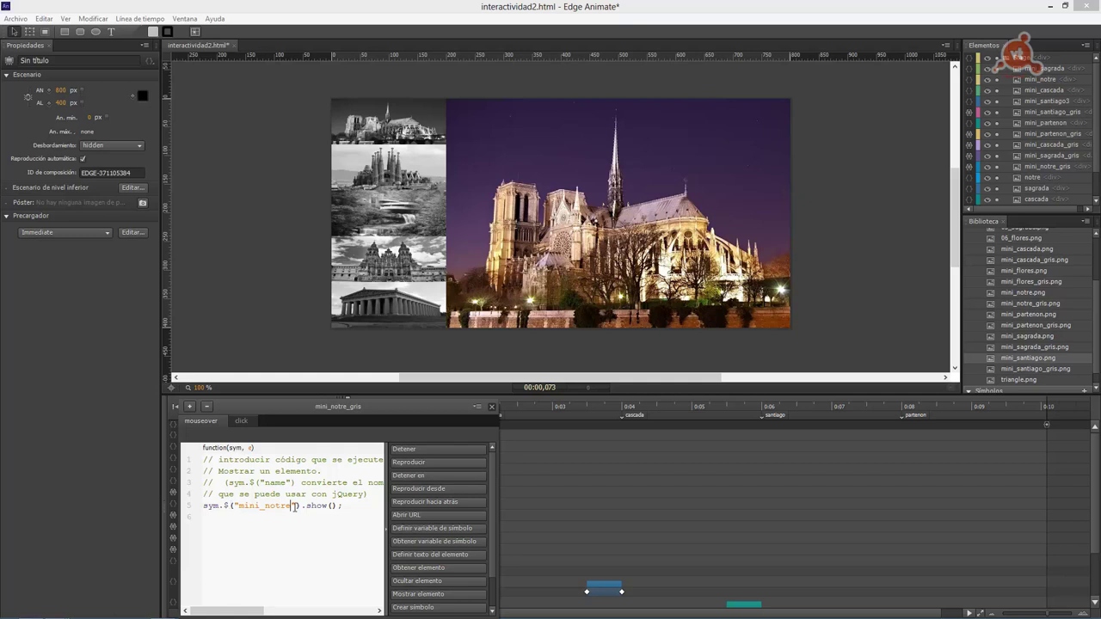
{"action": "double_click", "coordinate": [242, 507]}
{"action": "key", "text": "Escape"}
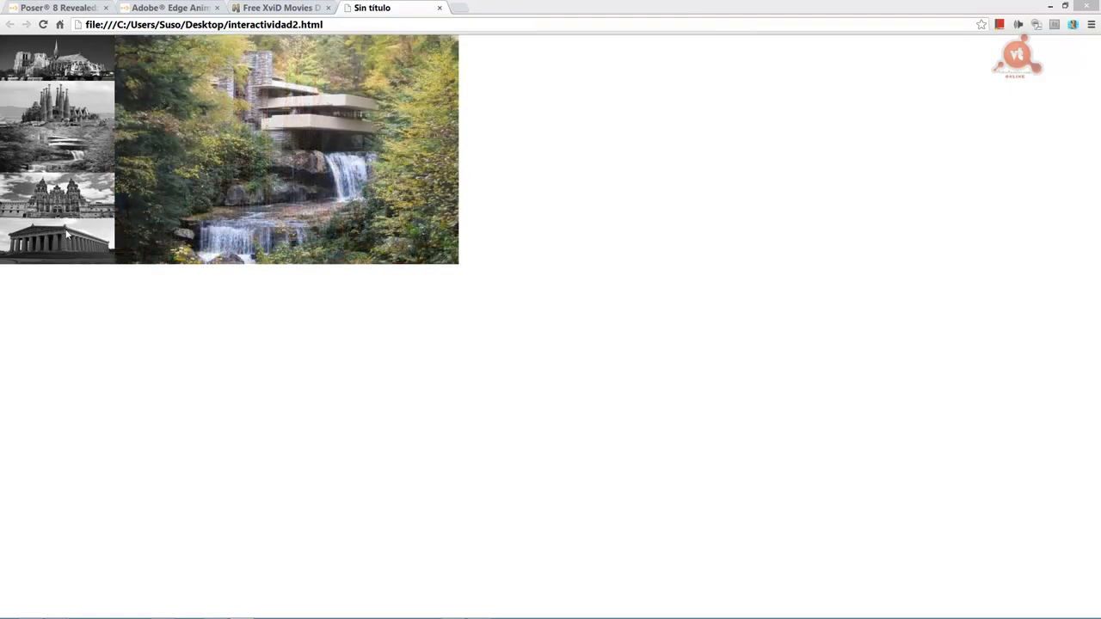
Step: Test the Santiago thumbnail in the browser preview, then return to Edge Animate
{"action": "left_click", "coordinate": [55, 194]}
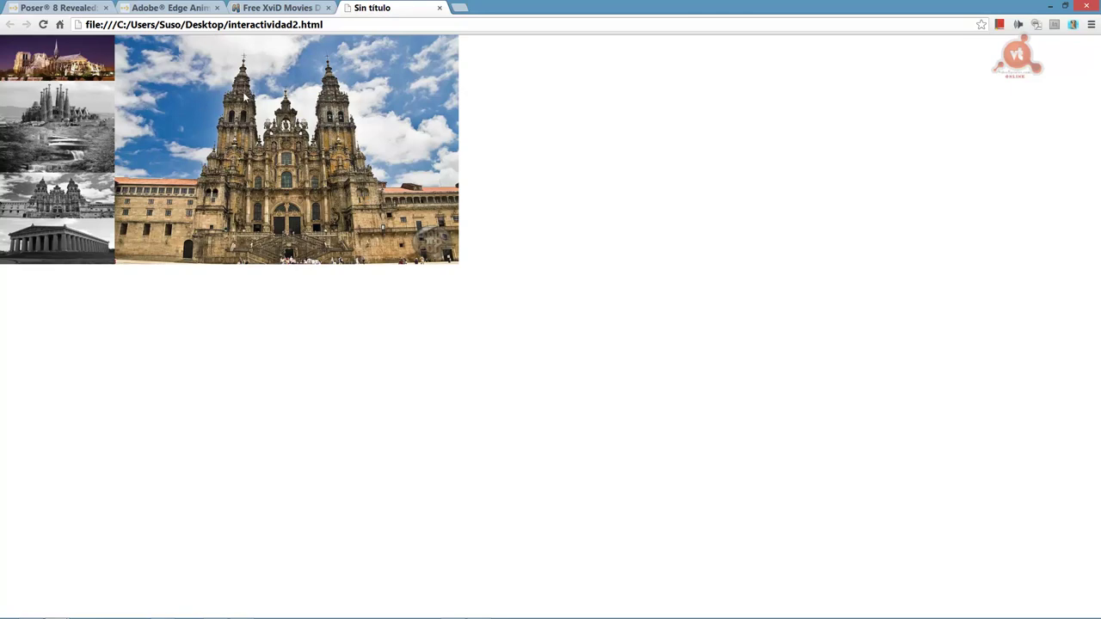
{"action": "key", "text": "alt+Tab"}
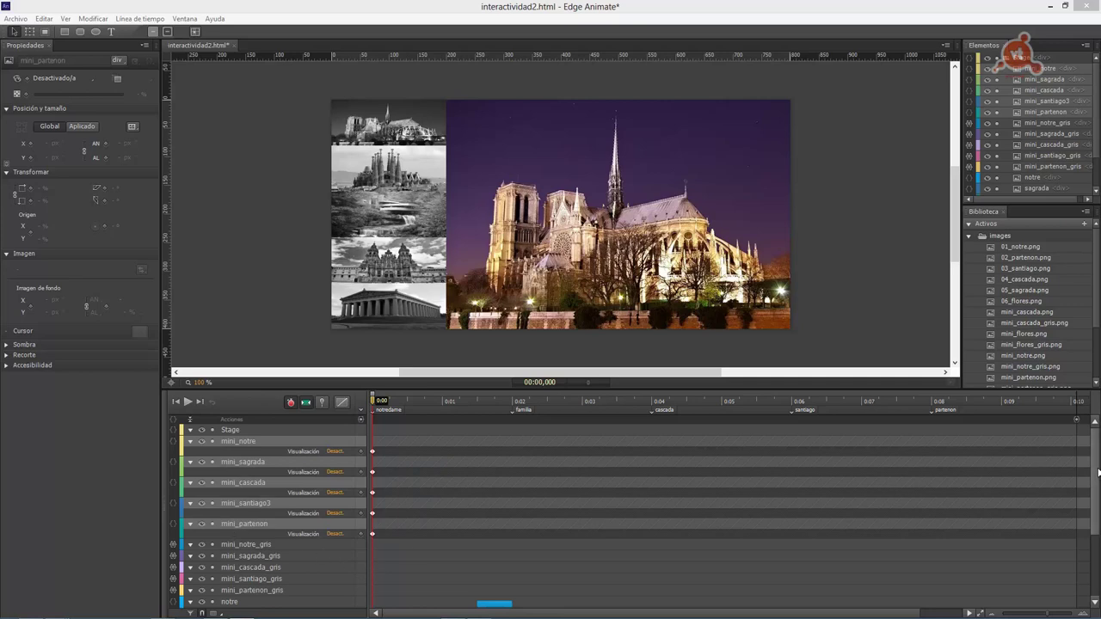
Step: Add a mouseover event to mini_sagrada_gris and insert the Mostrar elemento code in it
{"action": "scroll", "coordinate": [1099, 474], "scroll_direction": "down", "scroll_amount": 1}
{"action": "left_click_drag", "start_coordinate": [1099, 474], "coordinate": [1096, 520]}
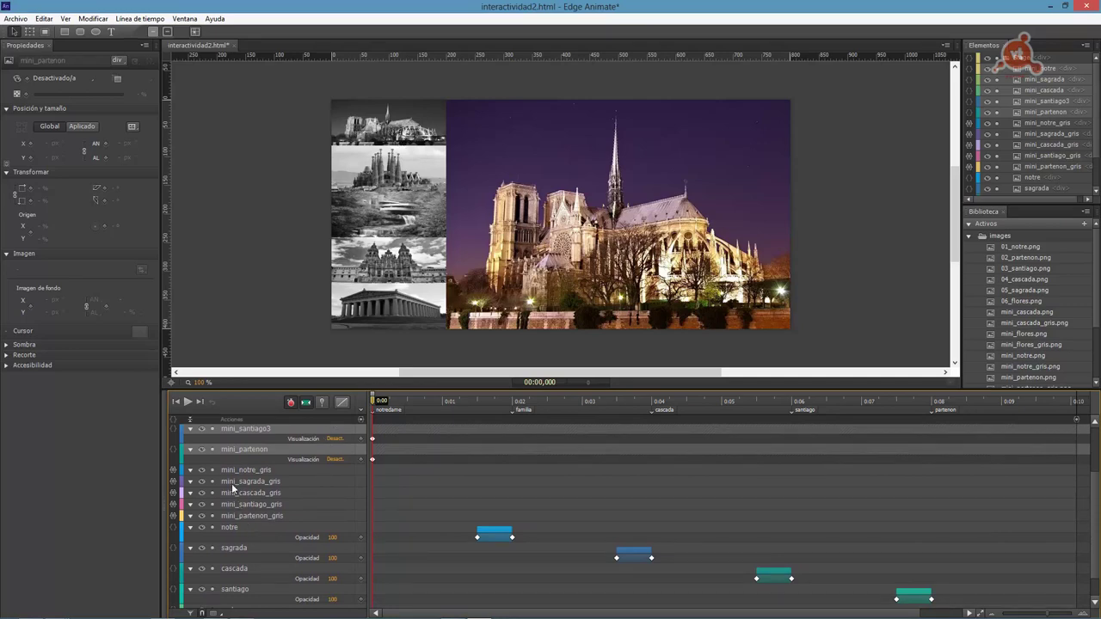
{"action": "left_click", "coordinate": [173, 482]}
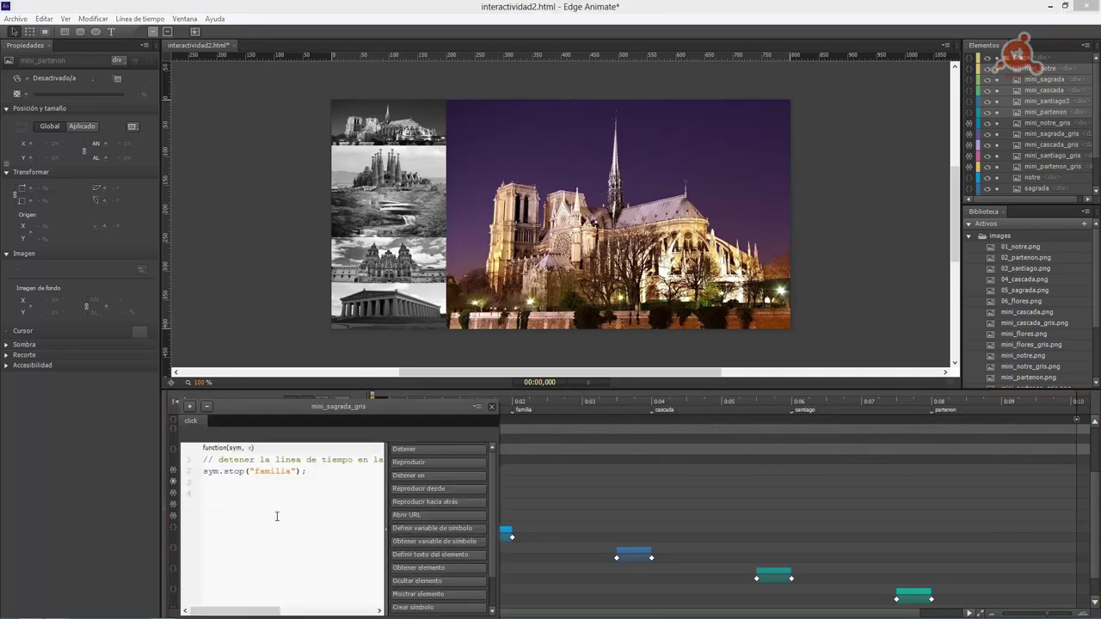
{"action": "left_click", "coordinate": [191, 408]}
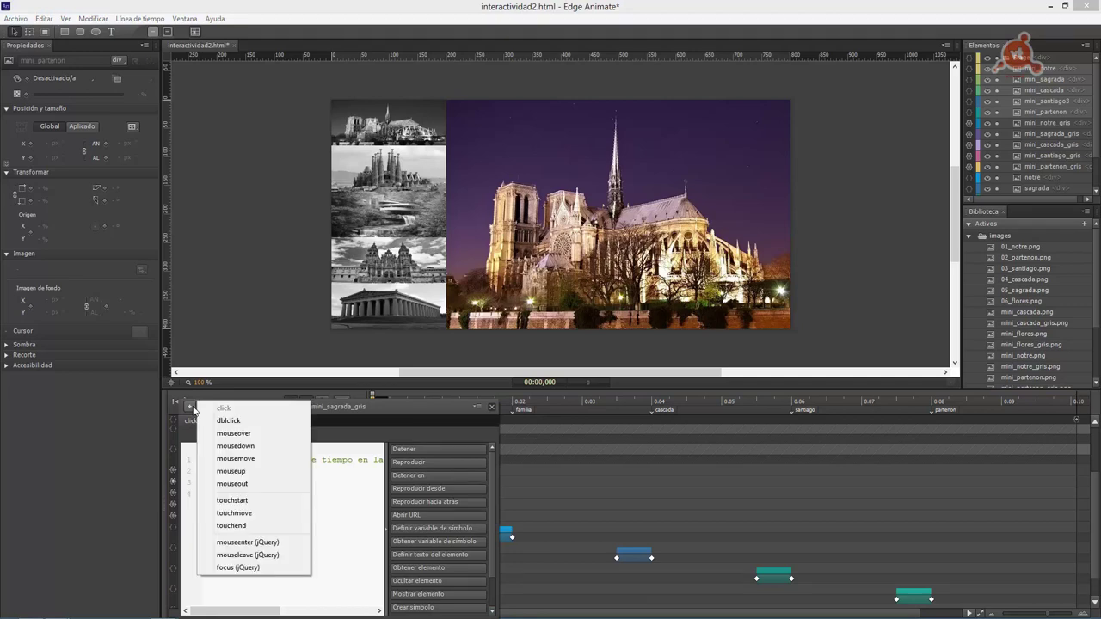
{"action": "left_click", "coordinate": [233, 433]}
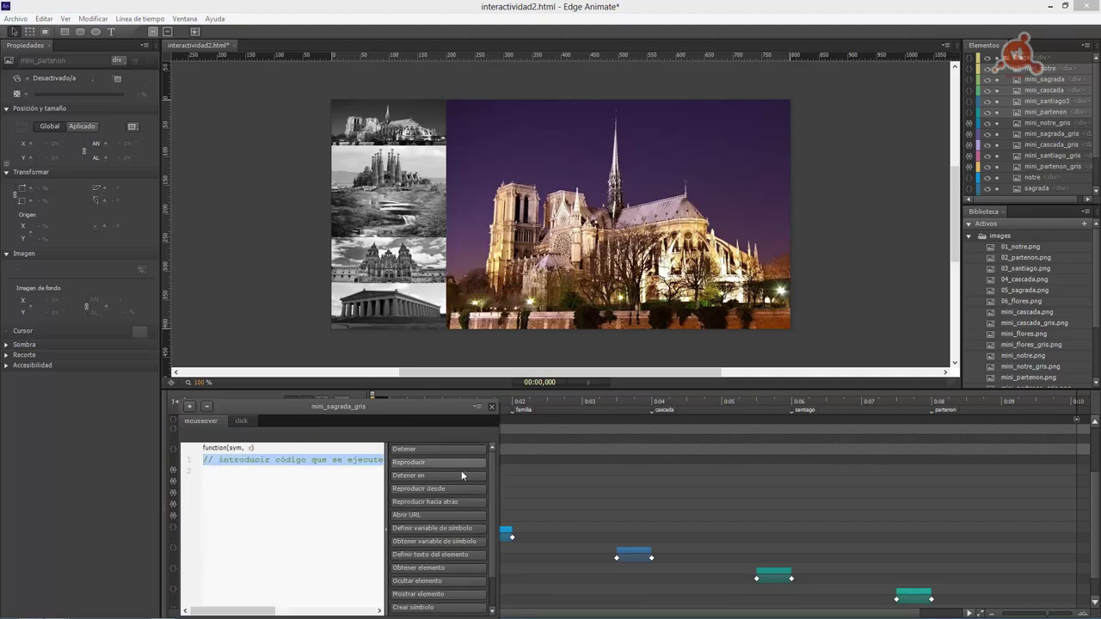
{"action": "scroll", "coordinate": [495, 502], "scroll_direction": "down", "scroll_amount": 3}
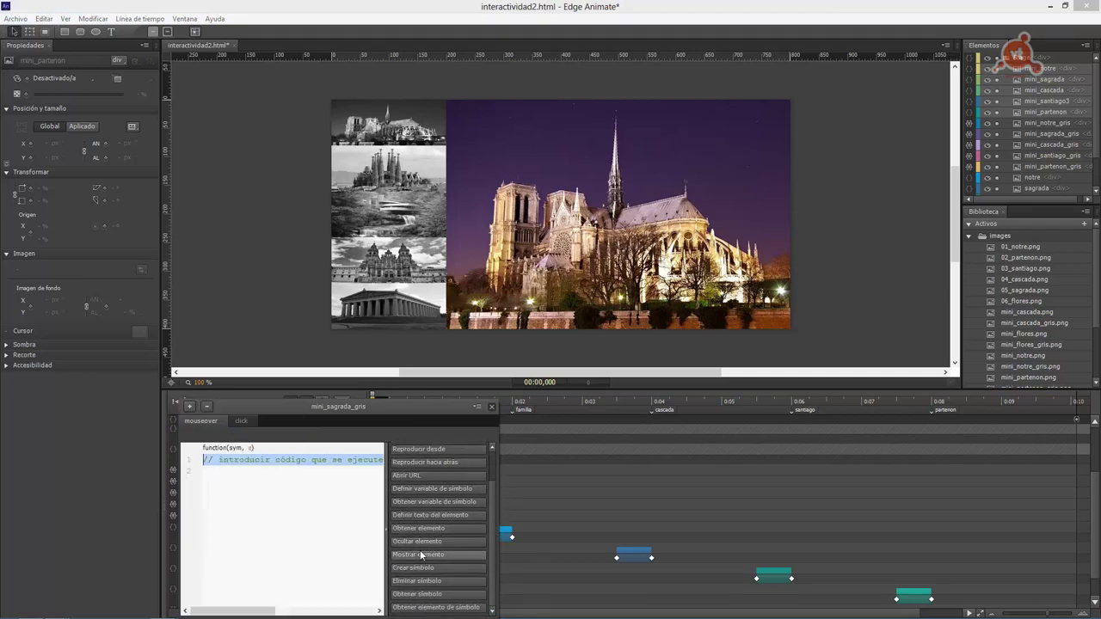
{"action": "left_click", "coordinate": [421, 556]}
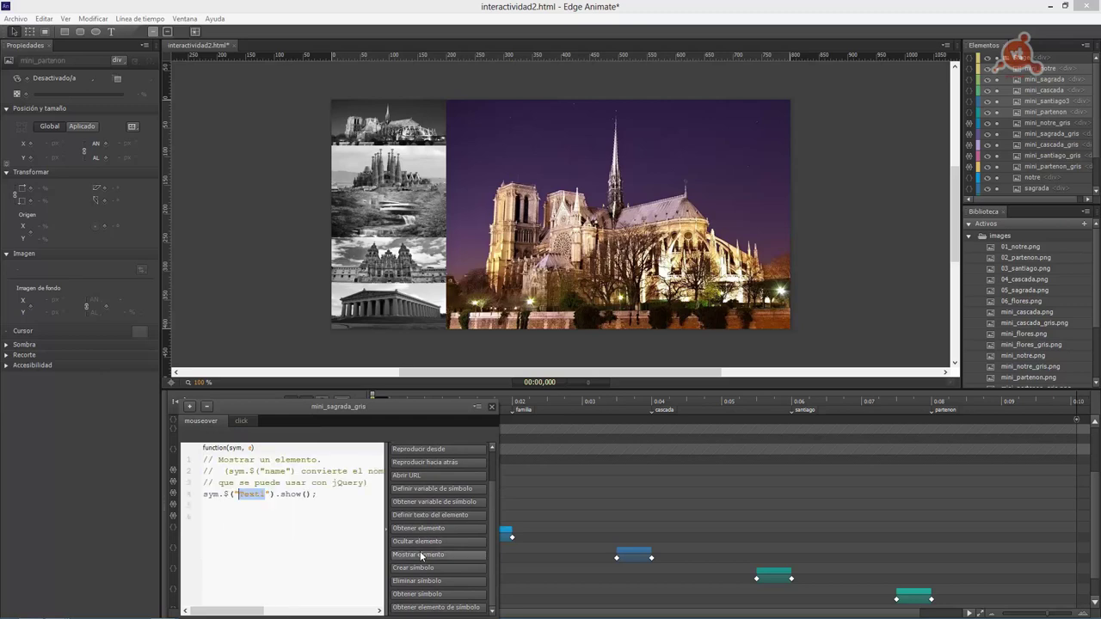
Step: Replace the Text1 placeholder with mini_sagrada in the show() line and close the actions of mini_sagrada_gris
{"action": "left_click", "coordinate": [265, 497]}
{"action": "left_click_drag", "start_coordinate": [240, 495], "coordinate": [264, 495]}
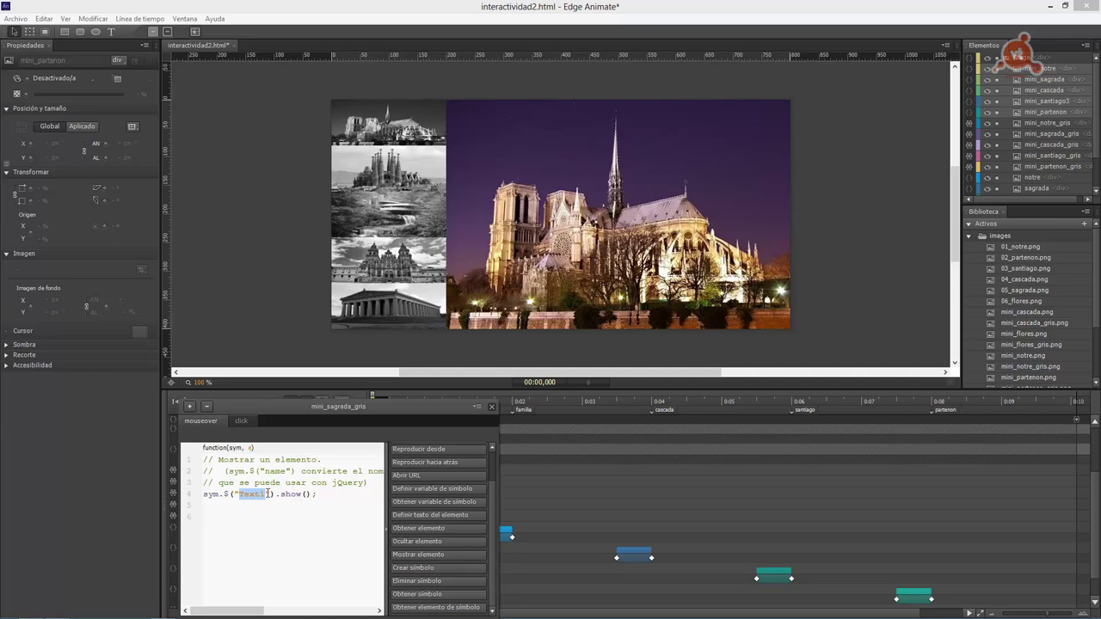
{"action": "type", "text": "mini_sagrada"}
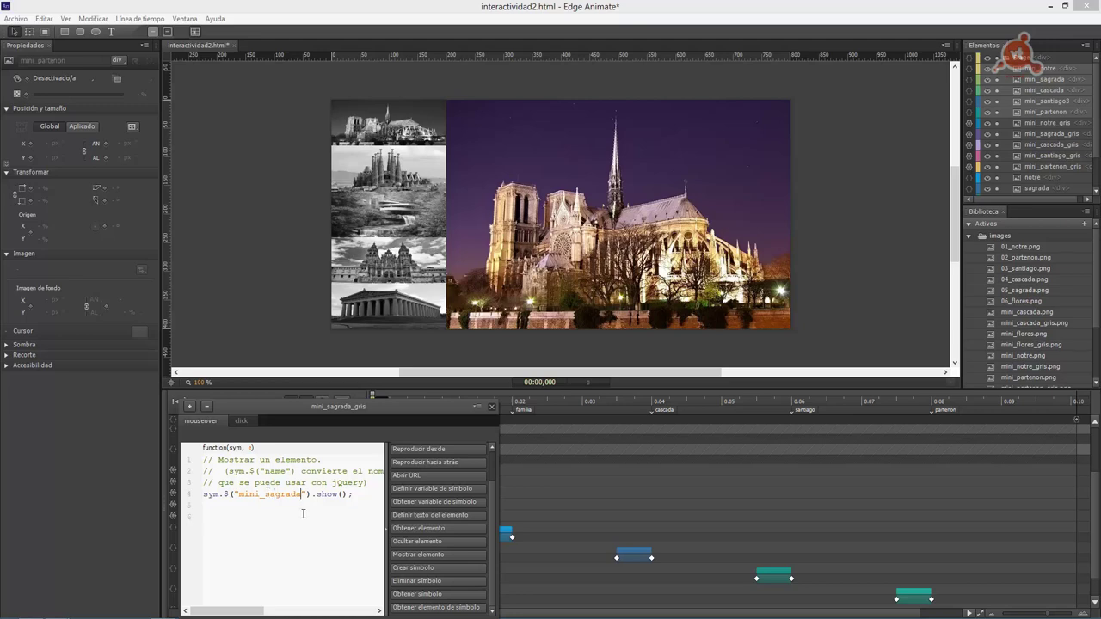
{"action": "left_click_drag", "start_coordinate": [273, 406], "coordinate": [274, 405]}
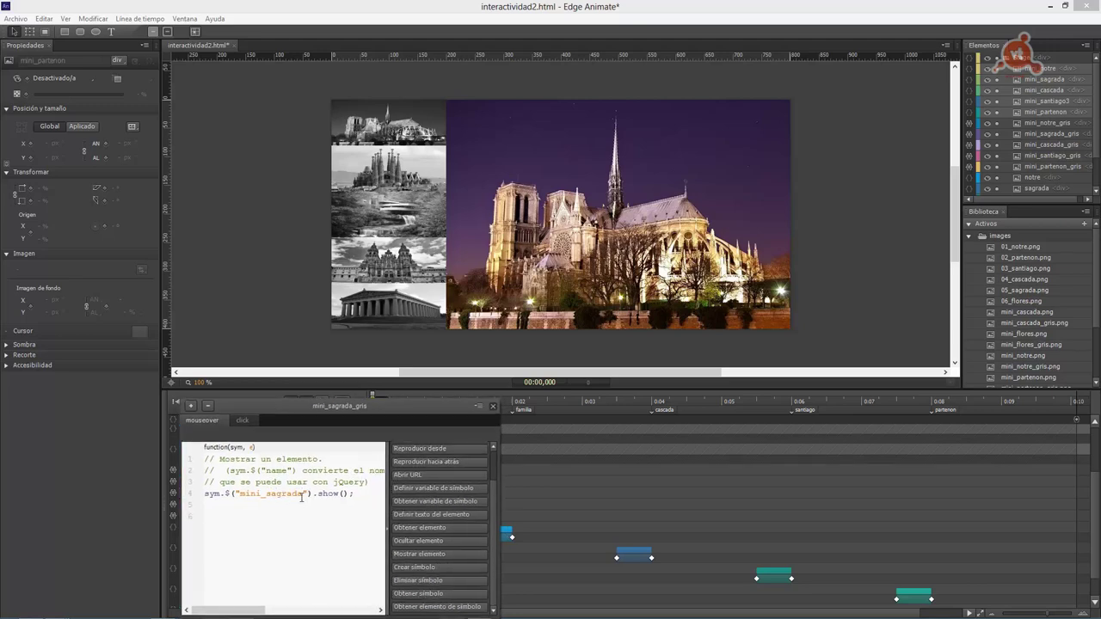
{"action": "left_click", "coordinate": [493, 409]}
Step: Preview the gallery in the browser to check the colour thumbnails, then close the preview
{"action": "key", "text": "ctrl+Return"}
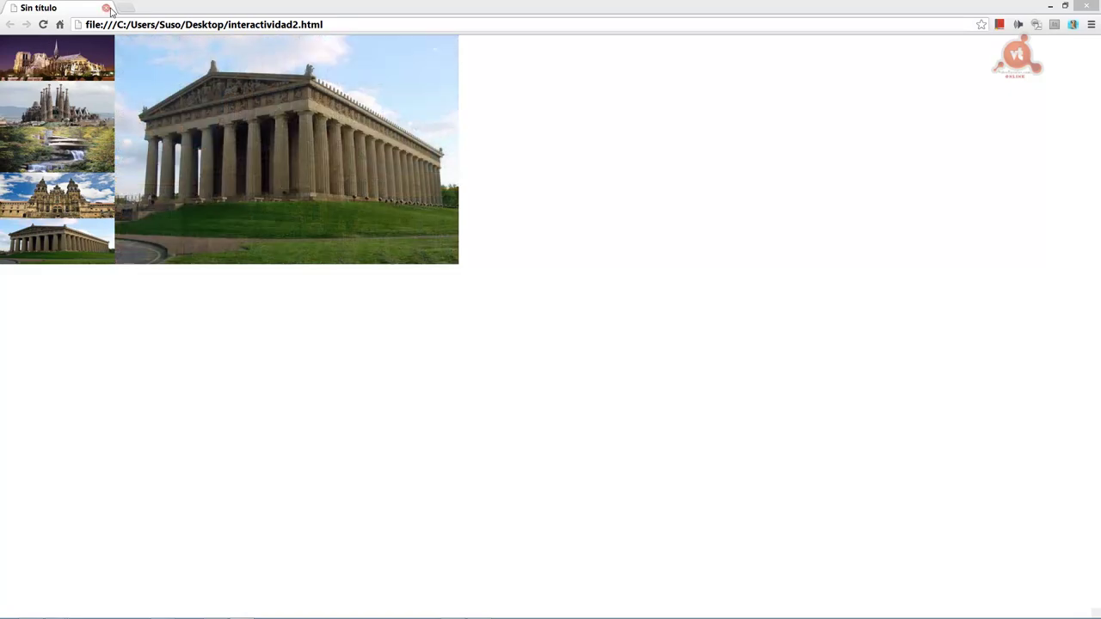
{"action": "left_click", "coordinate": [106, 8]}
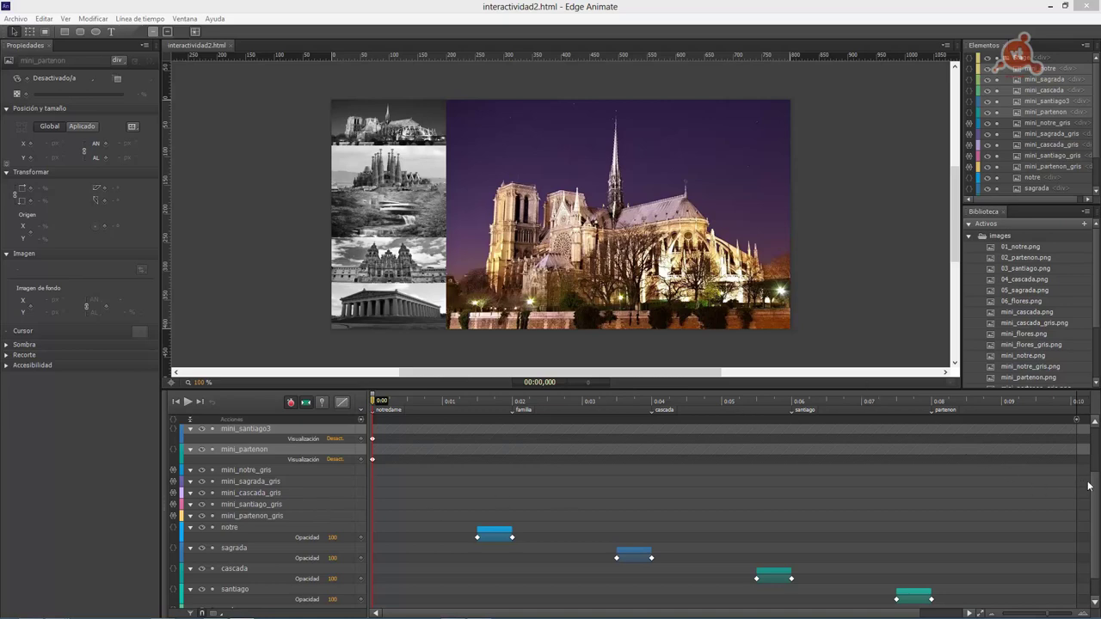
Step: Add a mouseout event to mini_notre and insert the Ocultar elemento code in it
{"action": "left_click_drag", "start_coordinate": [1097, 490], "coordinate": [1095, 521]}
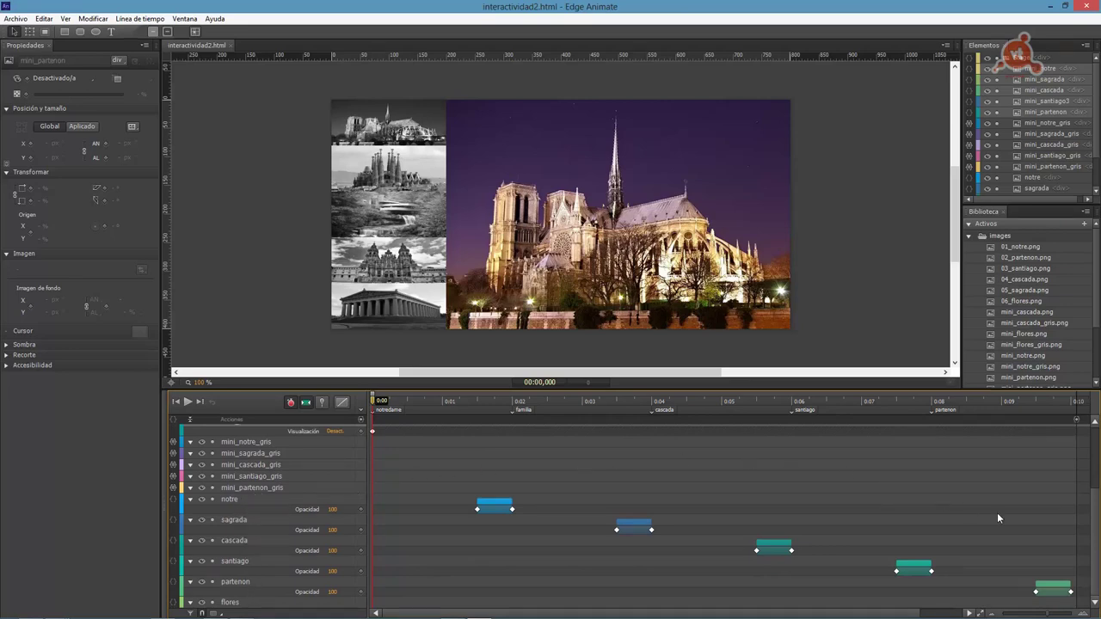
{"action": "left_click_drag", "start_coordinate": [1096, 517], "coordinate": [1097, 456]}
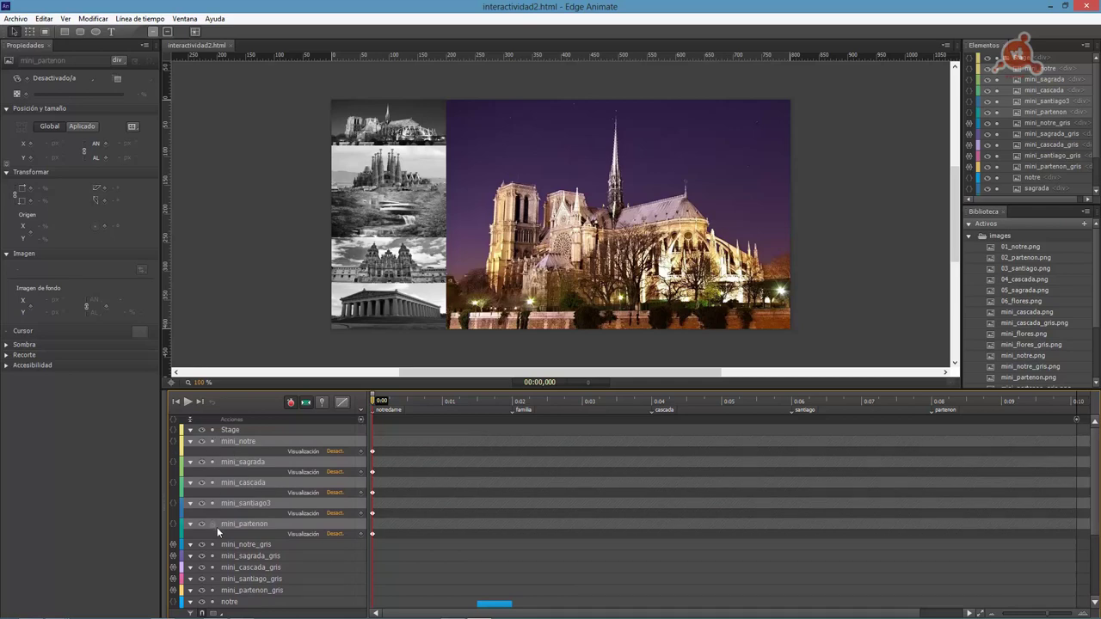
{"action": "left_click", "coordinate": [173, 443]}
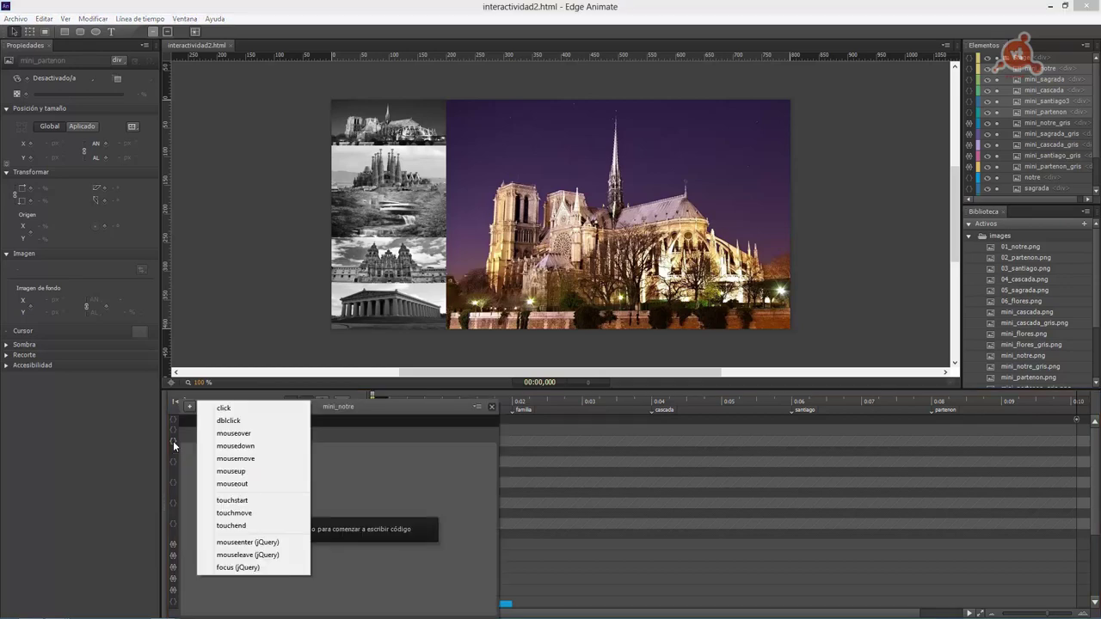
{"action": "left_click", "coordinate": [237, 484]}
{"action": "left_click_drag", "start_coordinate": [491, 483], "coordinate": [495, 514]}
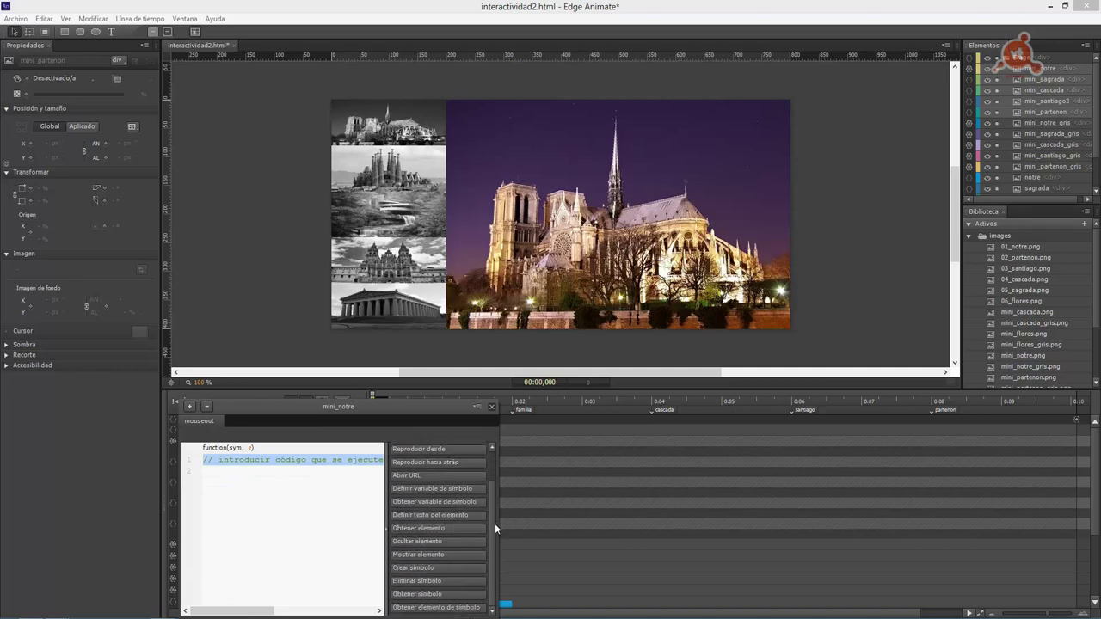
{"action": "left_click", "coordinate": [413, 543]}
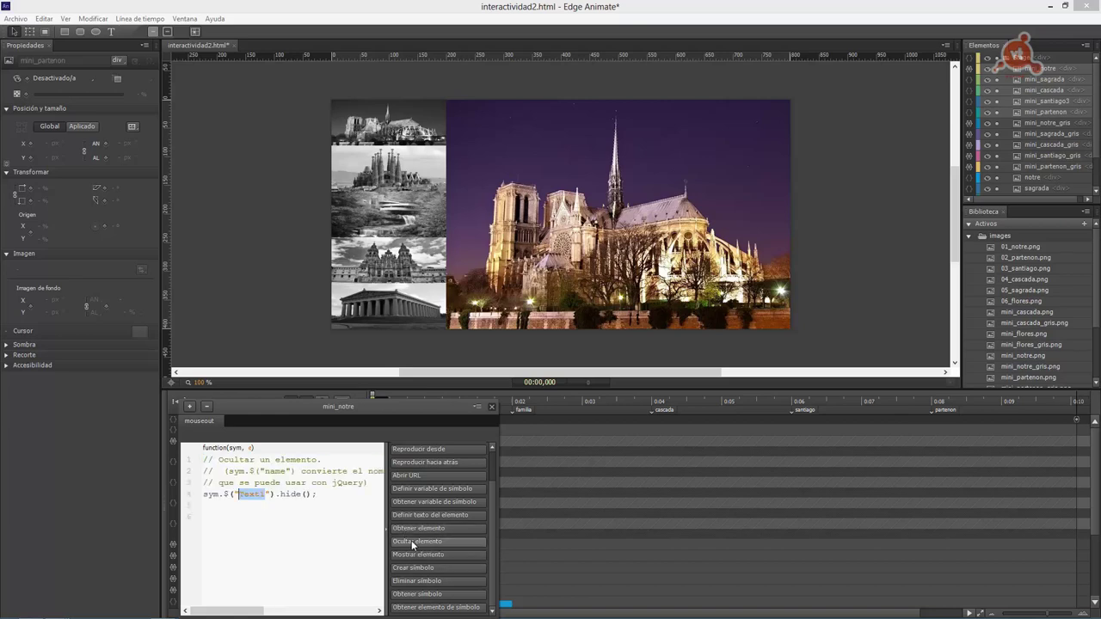
Step: Replace the Text1 placeholder with mini_notre in the hide() line and close the actions of mini_notre
{"action": "left_click", "coordinate": [256, 495]}
{"action": "left_click_drag", "start_coordinate": [266, 494], "coordinate": [238, 495]}
{"action": "type", "text": "mini_notre"}
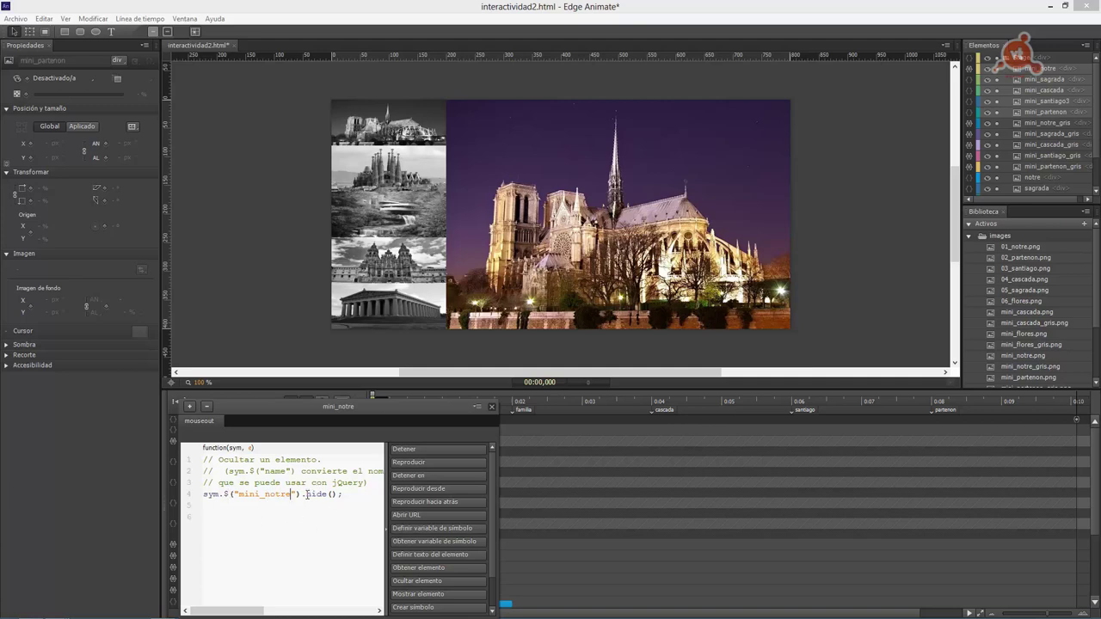
{"action": "left_click_drag", "start_coordinate": [306, 495], "coordinate": [342, 497]}
{"action": "left_click", "coordinate": [343, 495]}
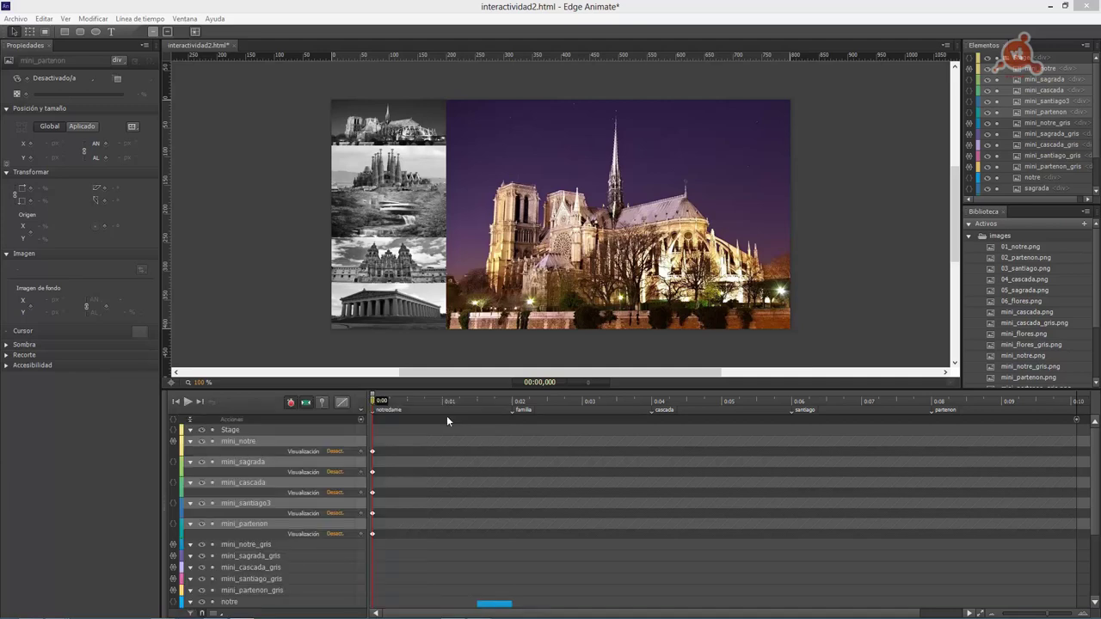
Step: Preview the gallery in the browser again and test the Santiago thumbnail
{"action": "key", "text": "ctrl+Return"}
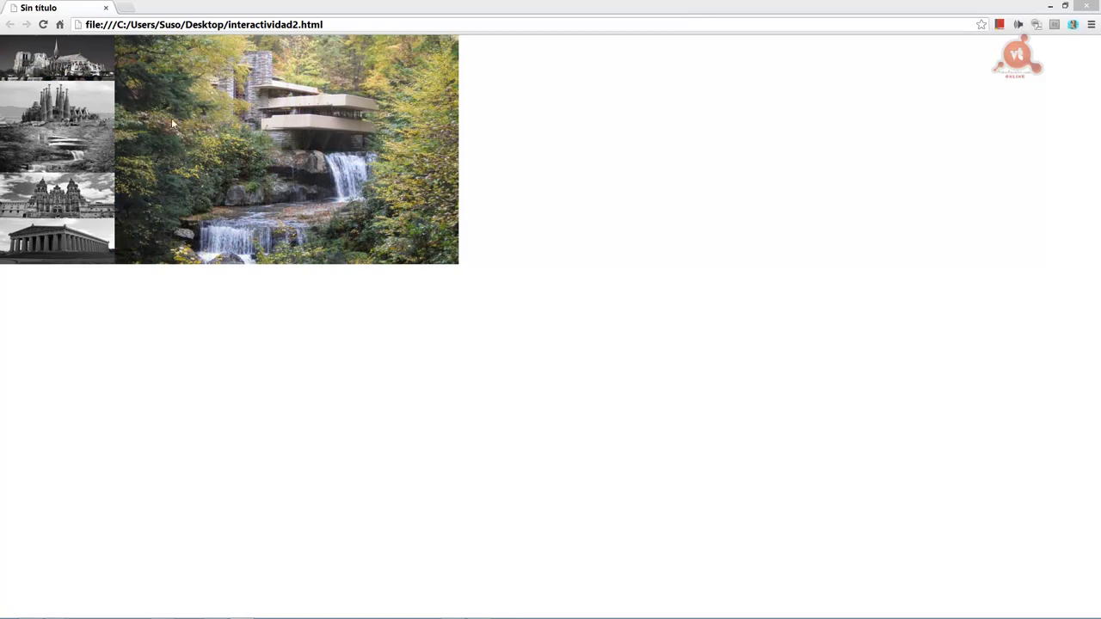
{"action": "left_click", "coordinate": [59, 206]}
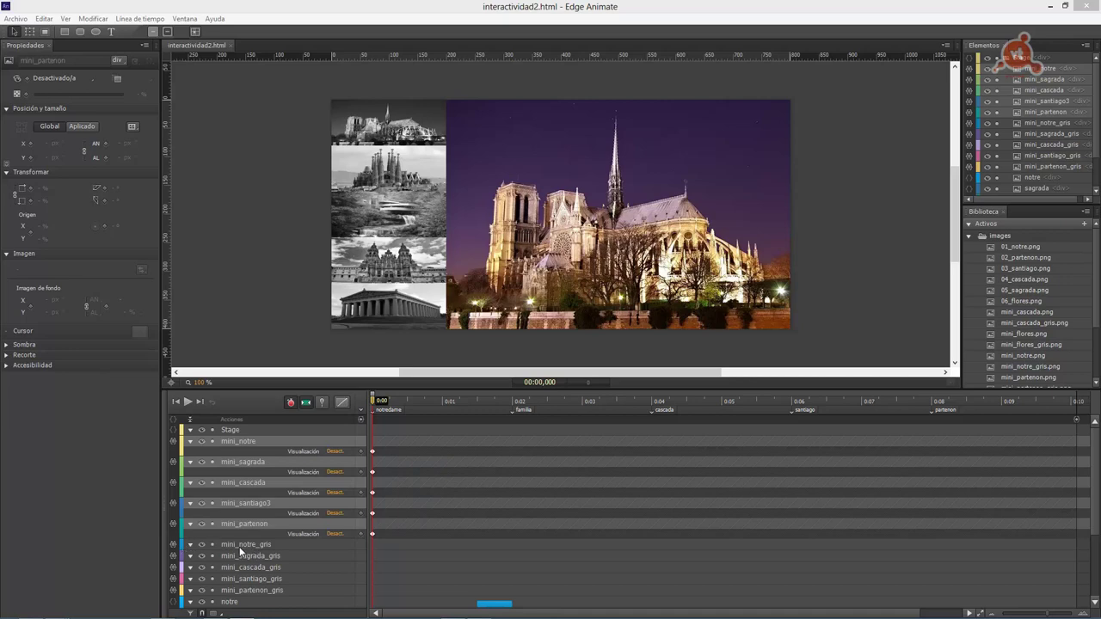
Step: Copy the line sym.stop("notredame"); from the click action of mini_notre_gris, delete that click event and close the actions
{"action": "left_click", "coordinate": [174, 545]}
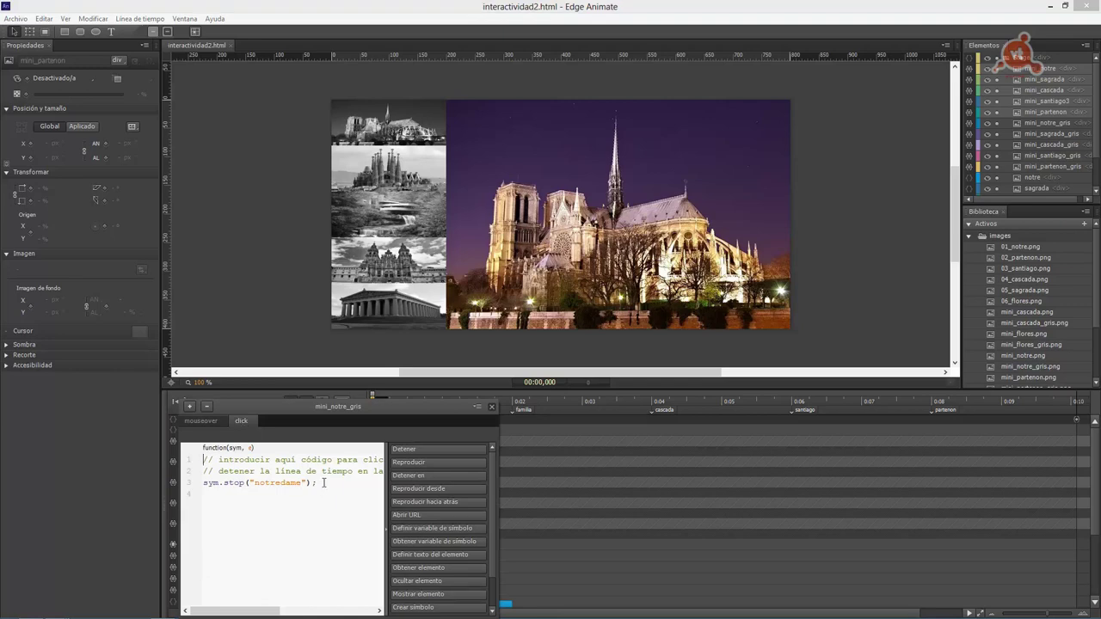
{"action": "left_click_drag", "start_coordinate": [320, 482], "coordinate": [193, 482]}
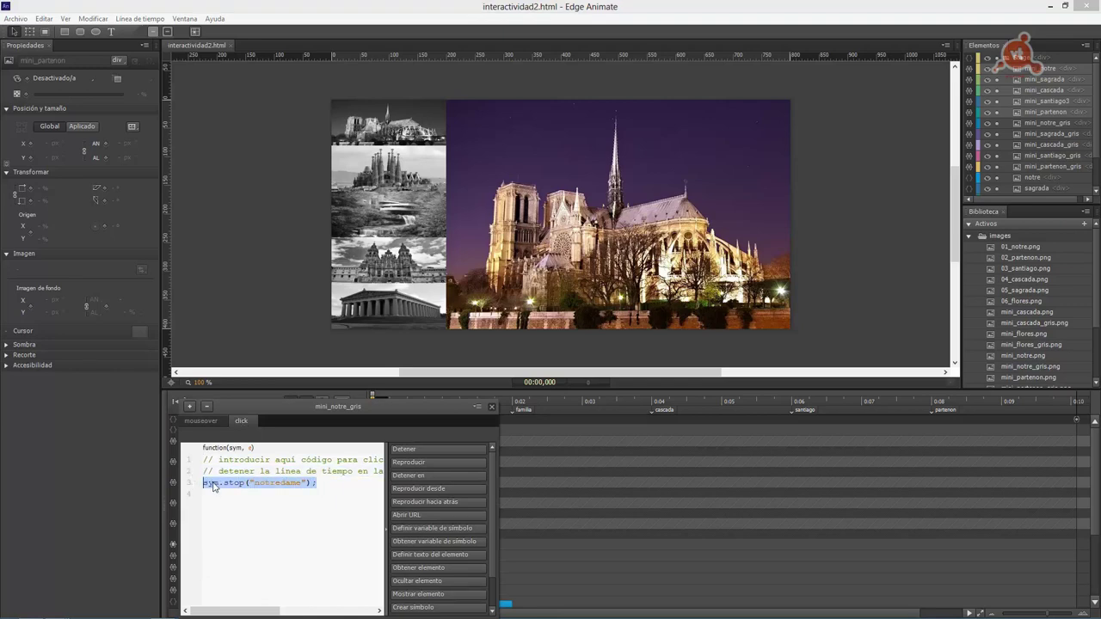
{"action": "right_click", "coordinate": [213, 484]}
{"action": "left_click", "coordinate": [248, 532]}
{"action": "left_click", "coordinate": [208, 405]}
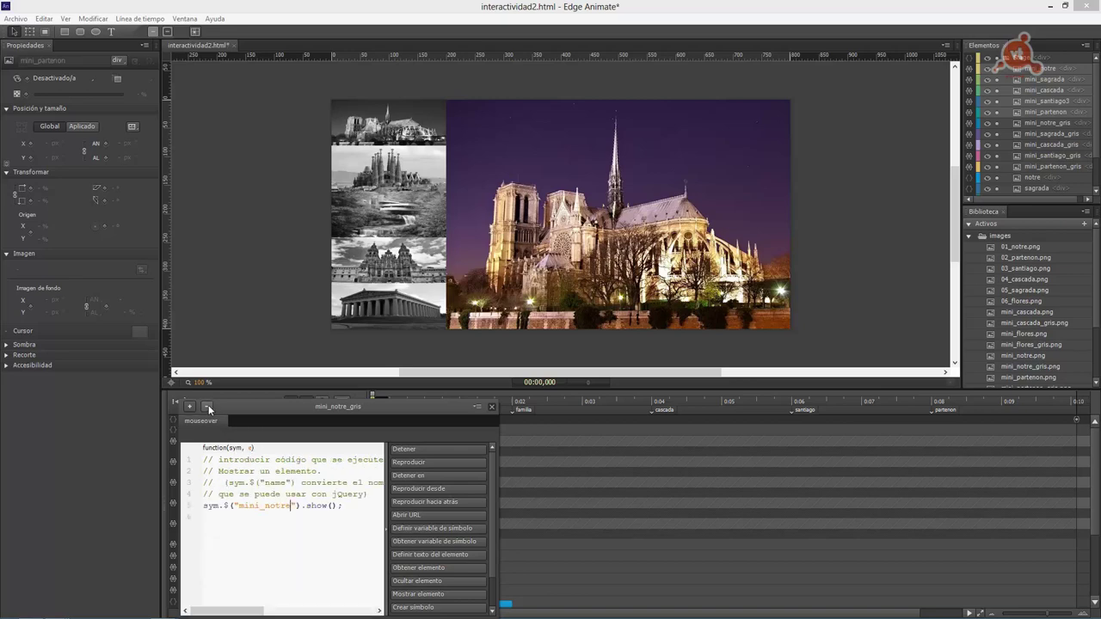
{"action": "left_click", "coordinate": [491, 407]}
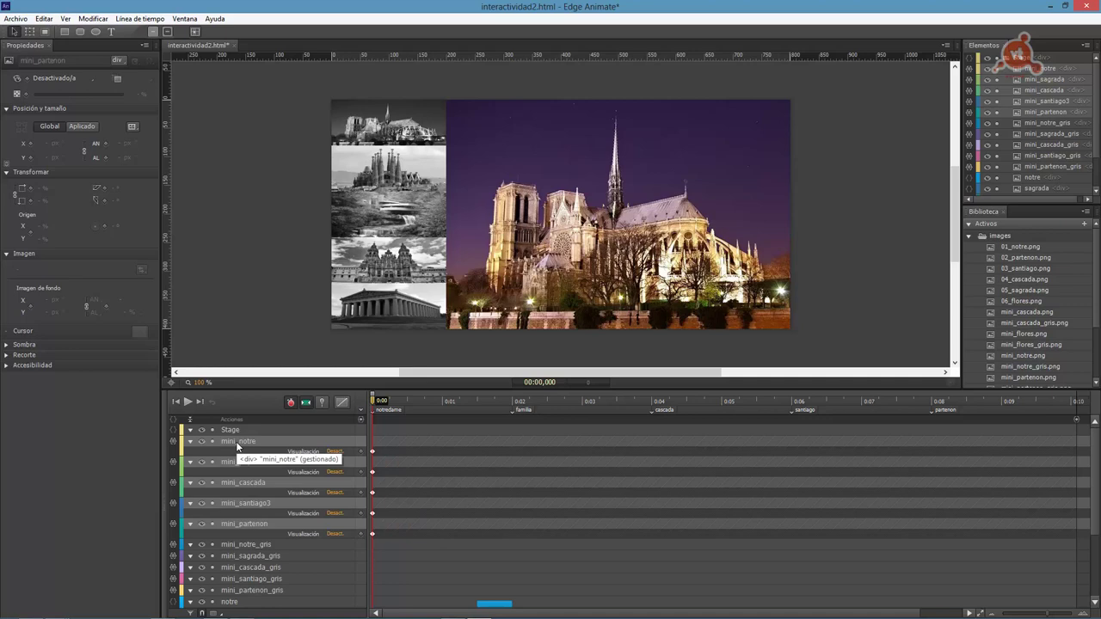
Step: Add a click event to mini_notre, paste the line sym.stop("notredame"); into it and close the actions
{"action": "left_click", "coordinate": [173, 442]}
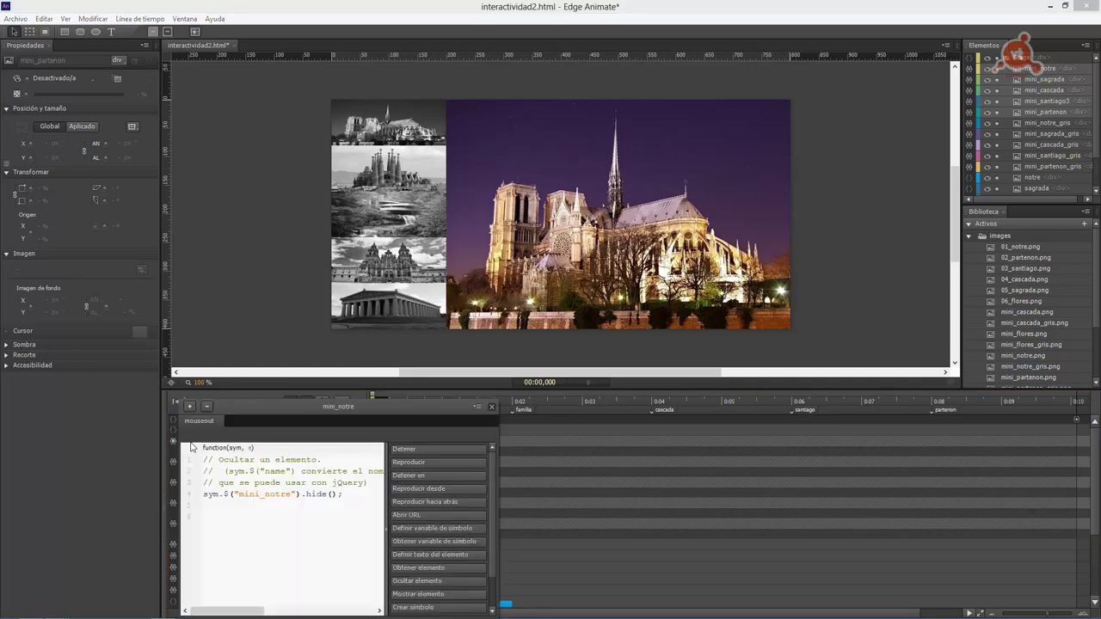
{"action": "left_click", "coordinate": [189, 405]}
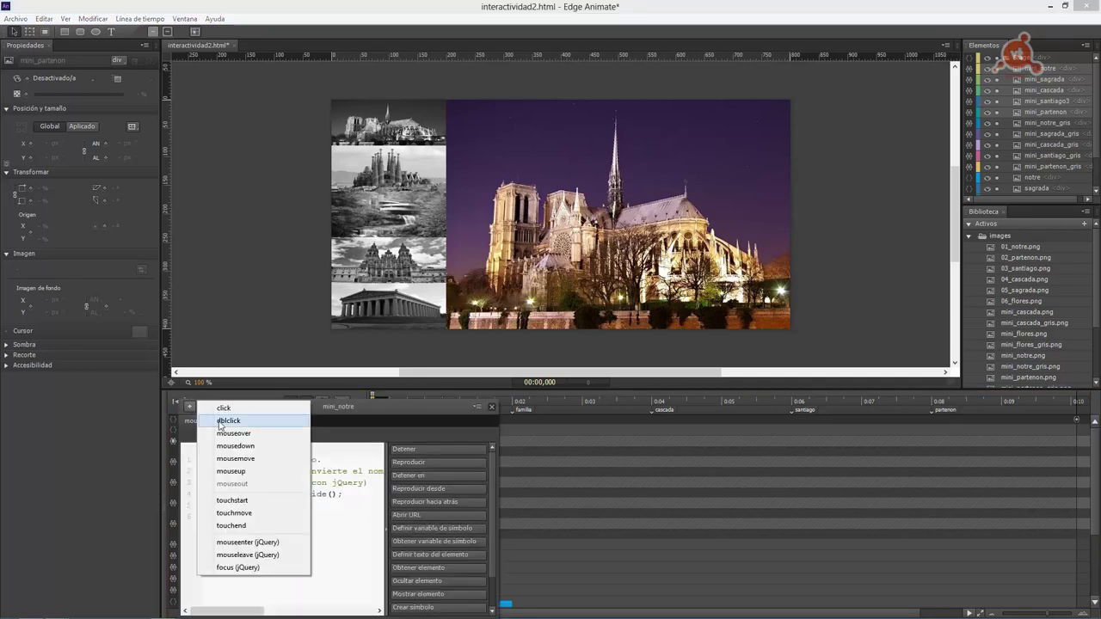
{"action": "left_click", "coordinate": [224, 407]}
{"action": "left_click", "coordinate": [207, 471]}
{"action": "right_click", "coordinate": [208, 472]}
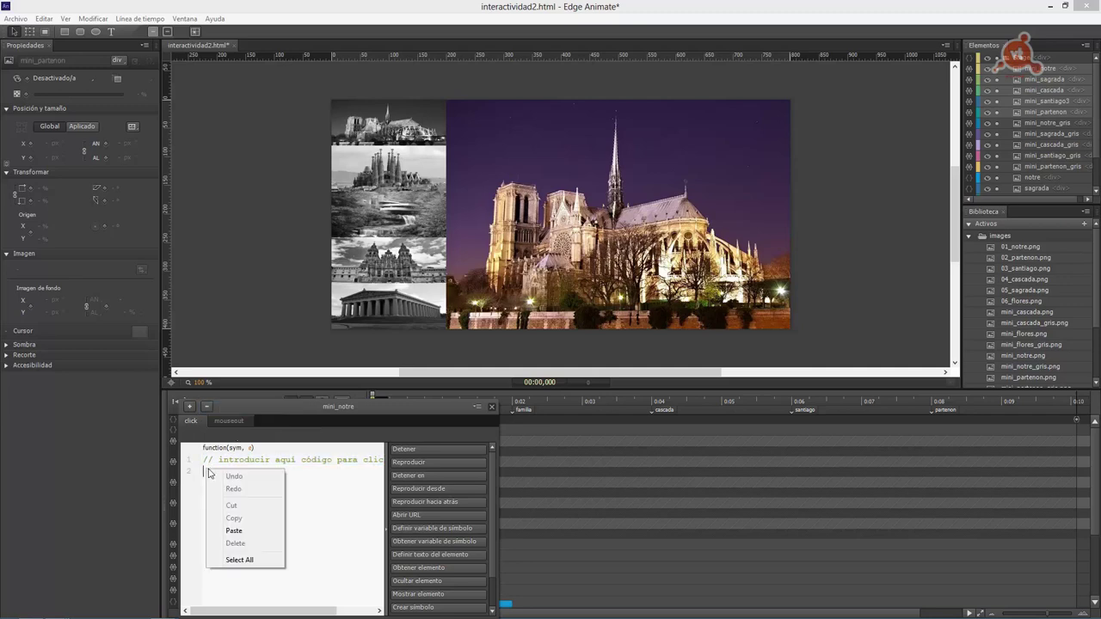
{"action": "left_click", "coordinate": [252, 531]}
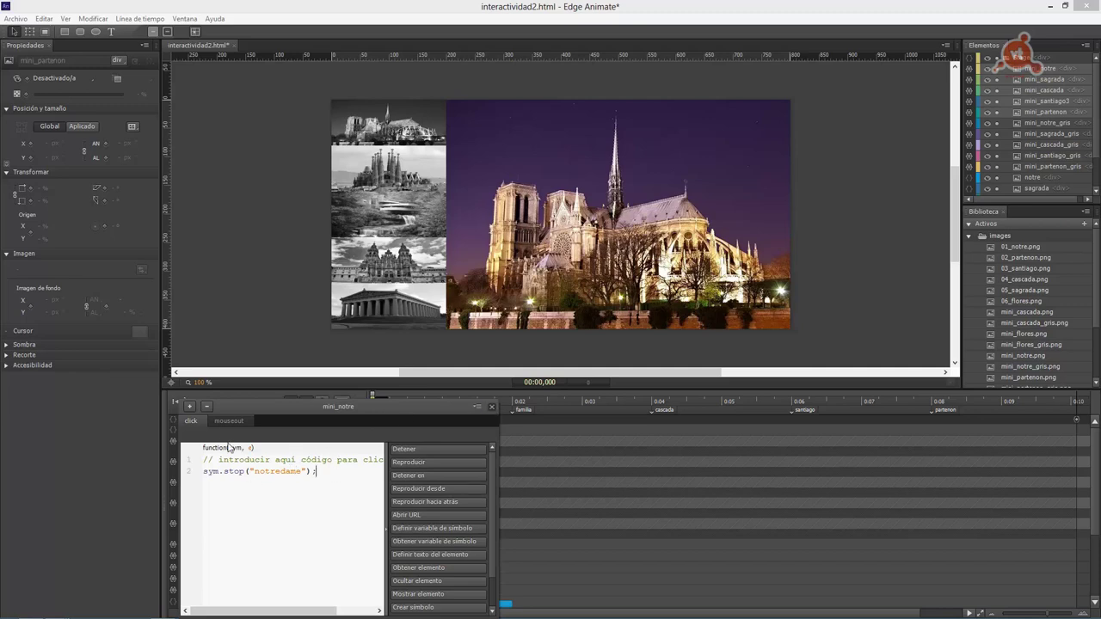
{"action": "left_click", "coordinate": [492, 407]}
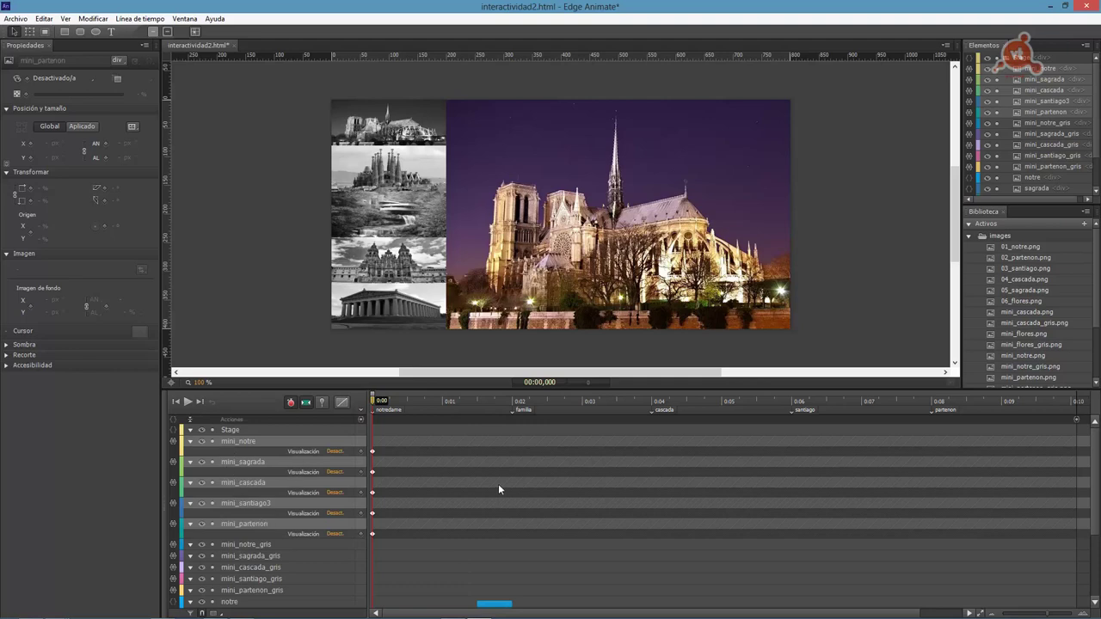
Step: Check the click code of mini_partenon and close its actions
{"action": "key", "text": "ctrl+e"}
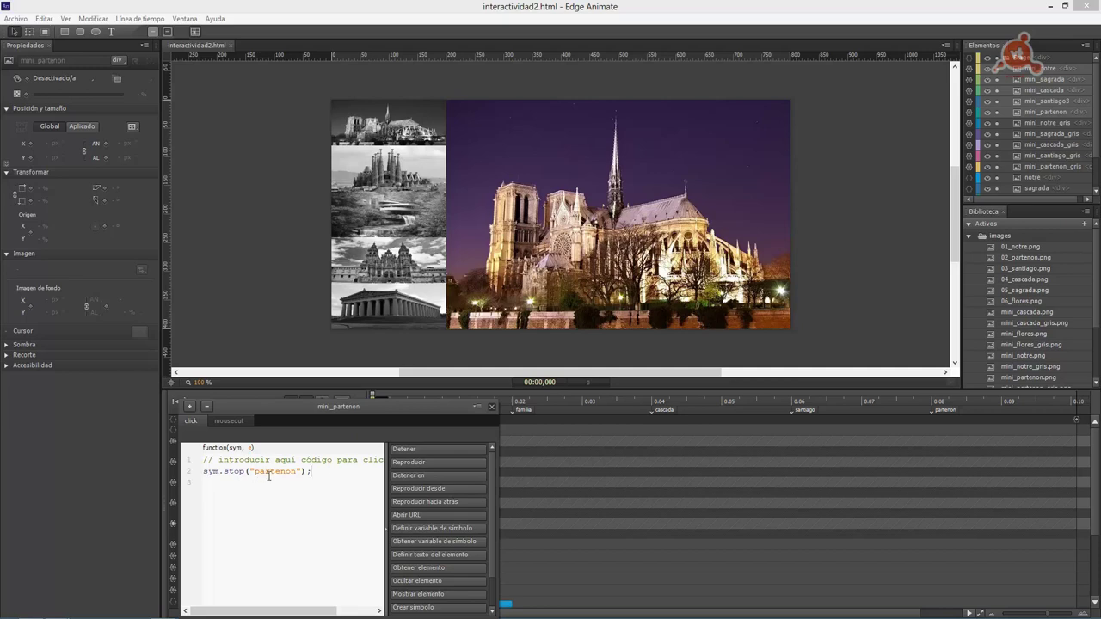
{"action": "left_click", "coordinate": [492, 407]}
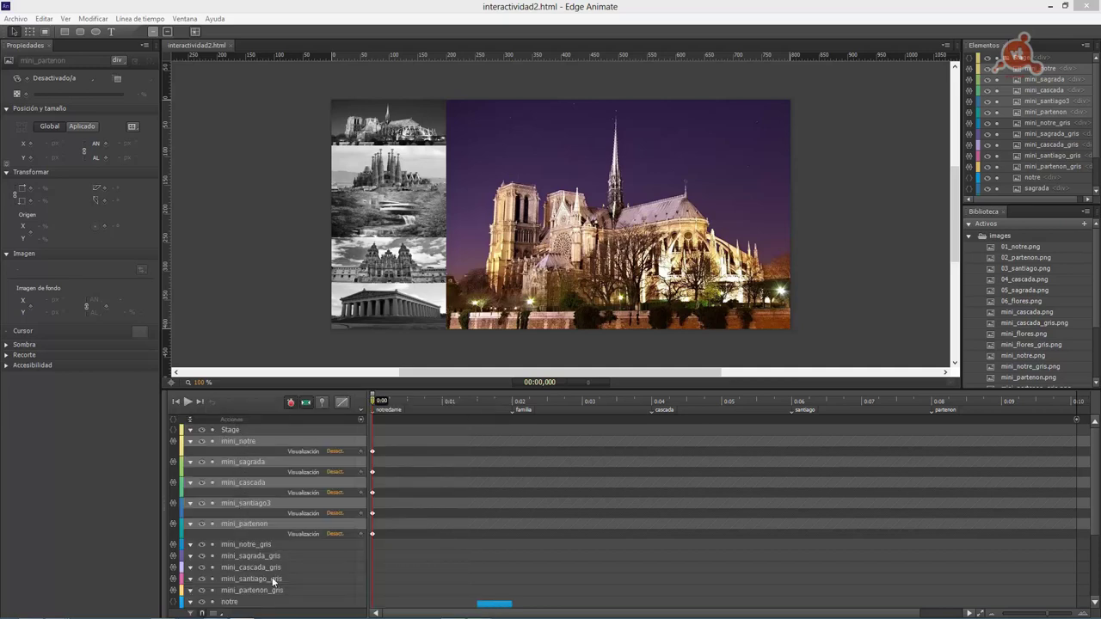
Step: Preview the gallery in the browser and test the mouseover and click behaviour of all five thumbnails
{"action": "left_click", "coordinate": [243, 231]}
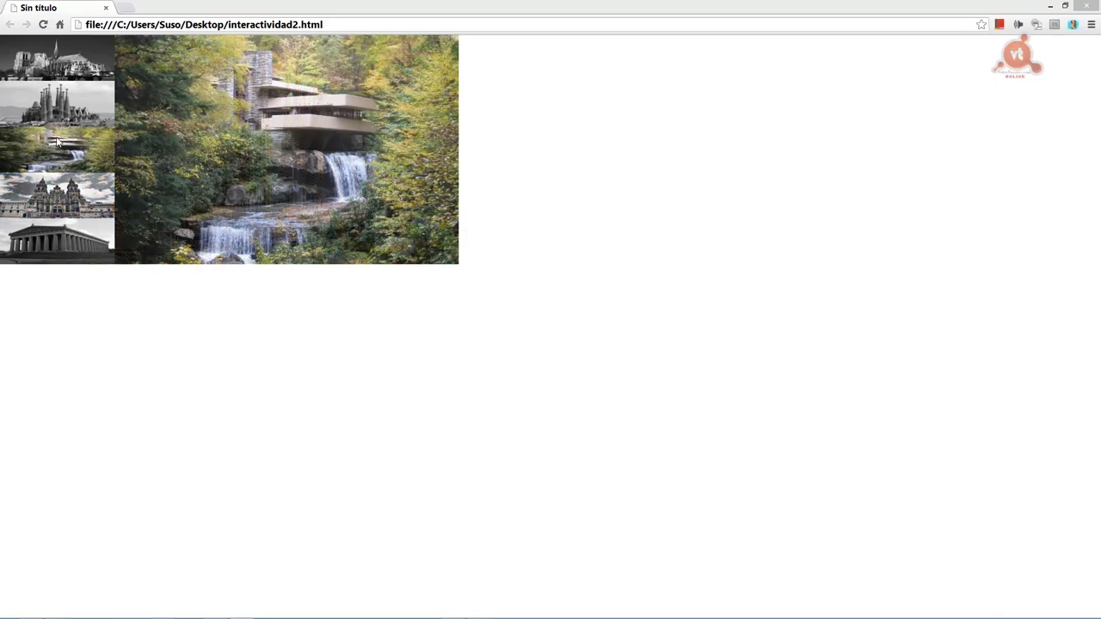
{"action": "left_click", "coordinate": [57, 195]}
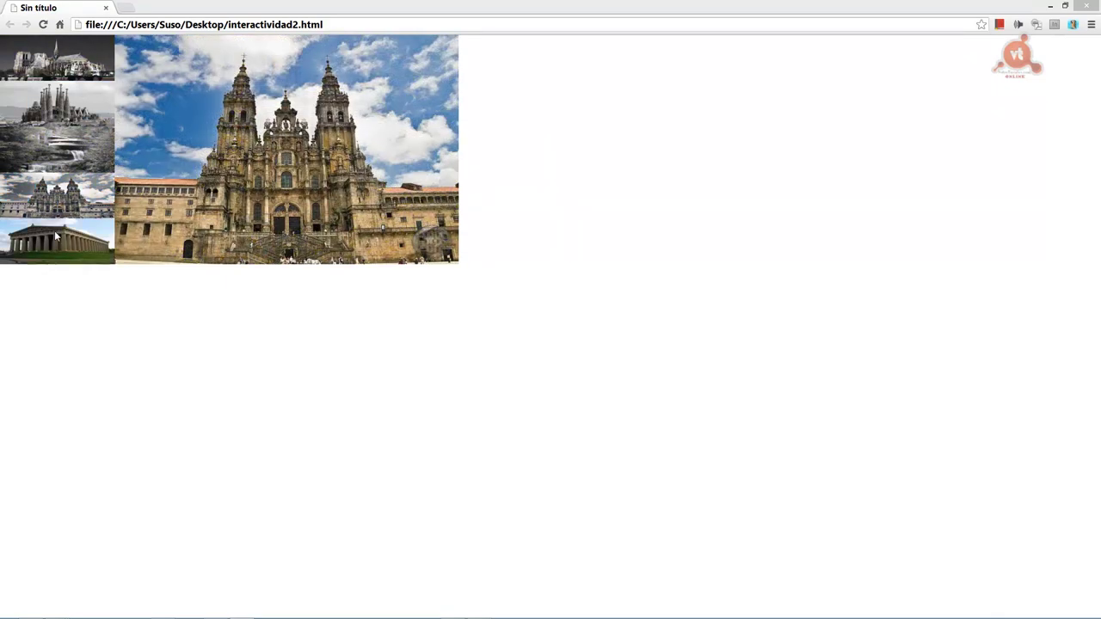
{"action": "left_click", "coordinate": [54, 230]}
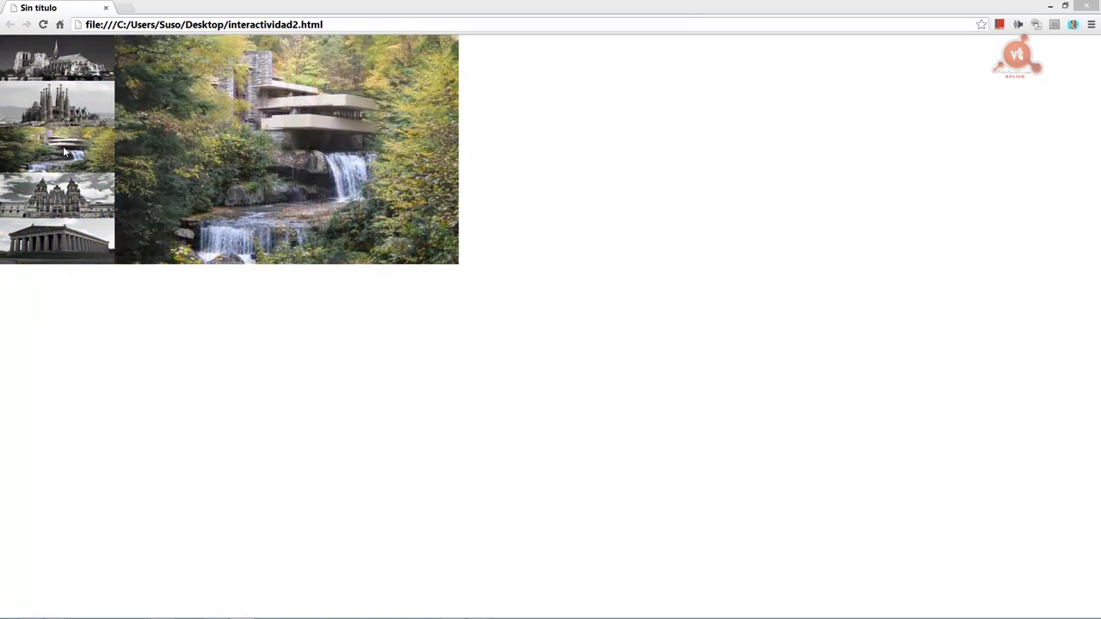
{"action": "left_click", "coordinate": [65, 152]}
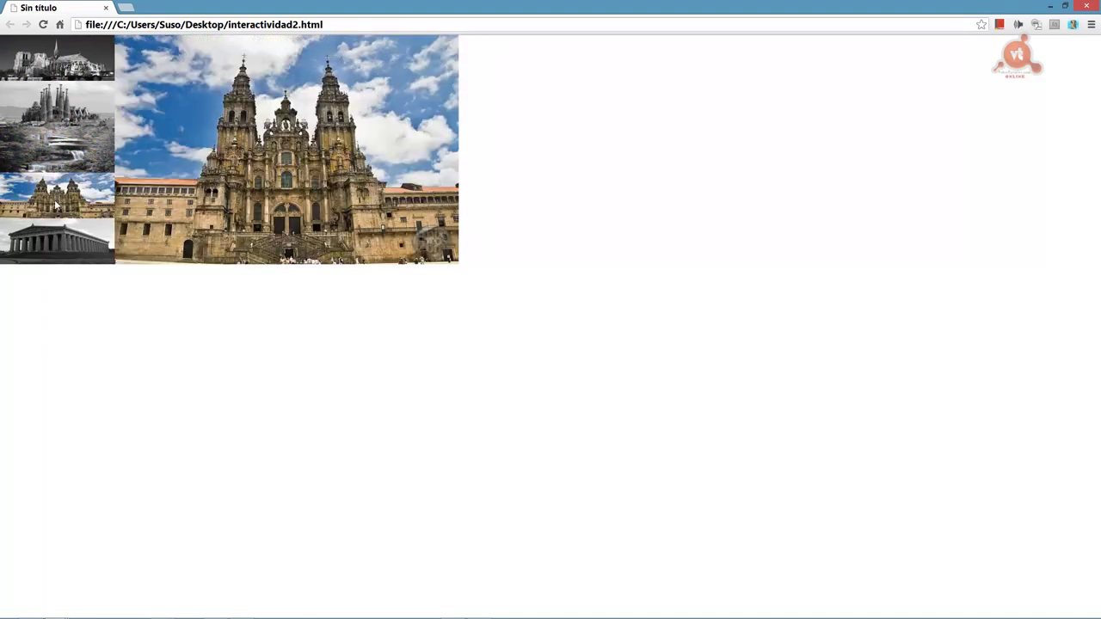
{"action": "left_click", "coordinate": [61, 235]}
{"action": "left_click", "coordinate": [60, 118]}
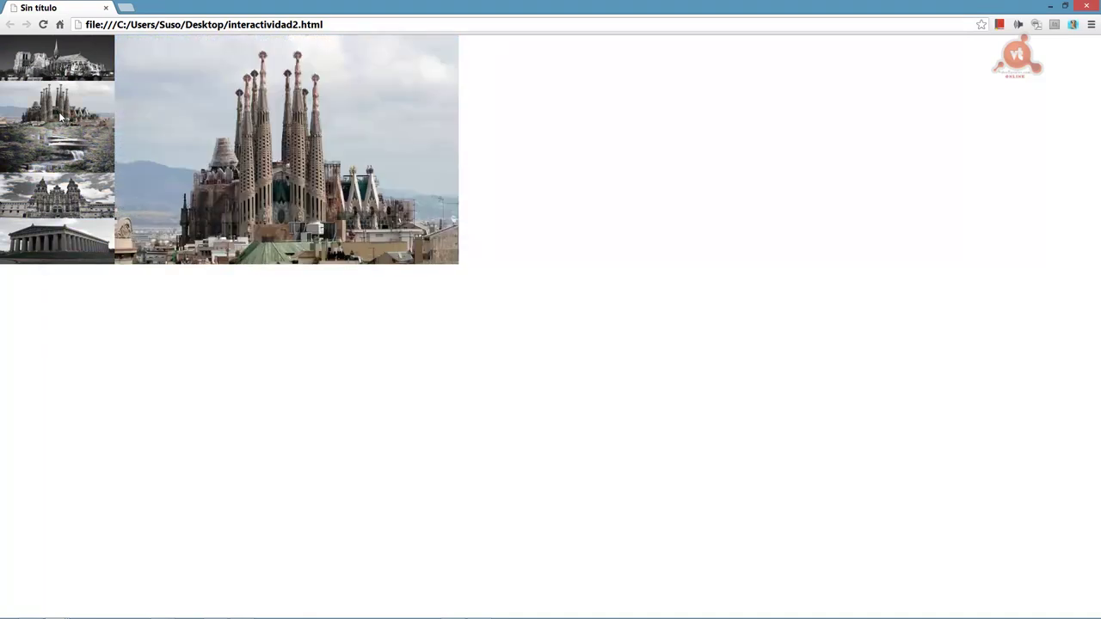
{"action": "left_click", "coordinate": [62, 70]}
{"action": "left_click", "coordinate": [66, 204]}
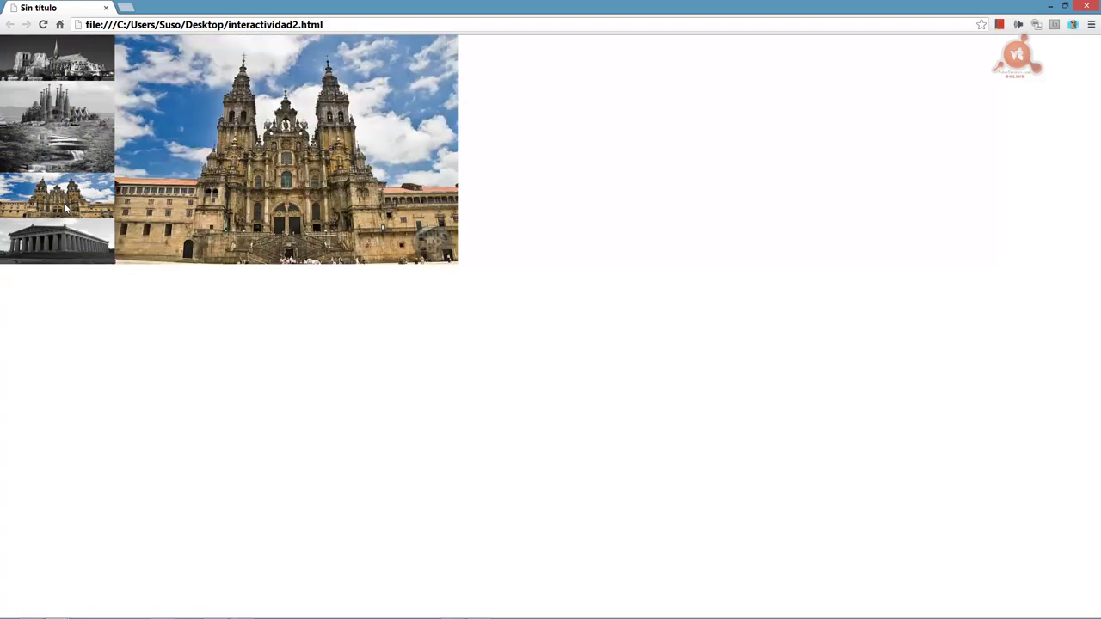
{"action": "left_click", "coordinate": [62, 229]}
{"action": "left_click", "coordinate": [61, 106]}
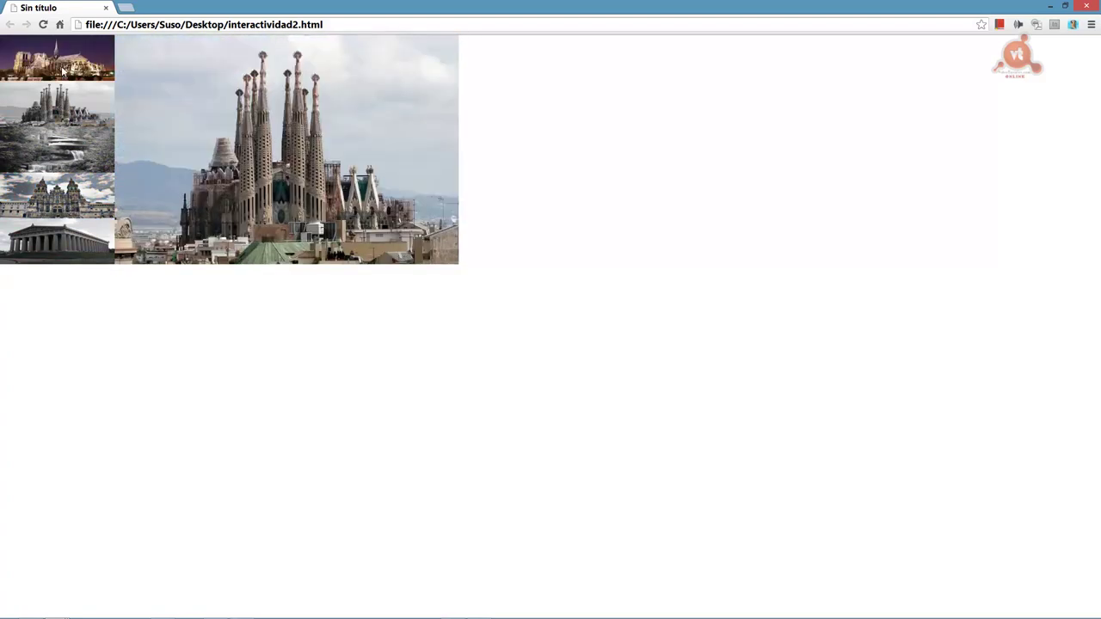
{"action": "left_click", "coordinate": [56, 57]}
{"action": "left_click", "coordinate": [58, 205]}
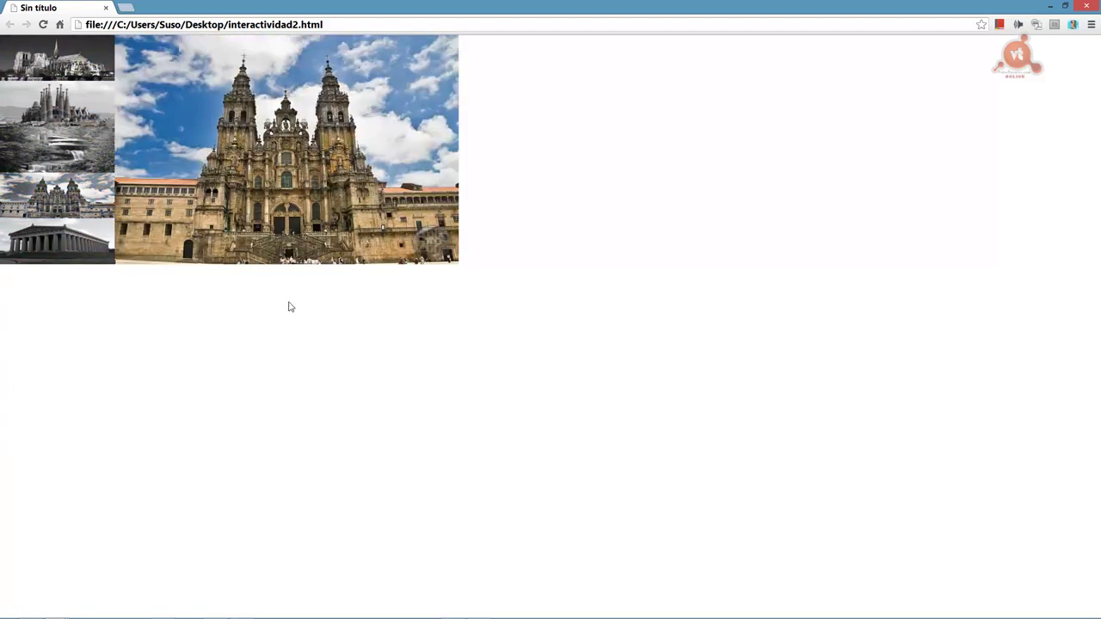
Step: Switch back to Edge Animate and set the display of mini_notre, mini_sagrada, mini_cascada, mini_santiago3 and mini_partenon to Activado/a
{"action": "key", "text": "alt+Tab"}
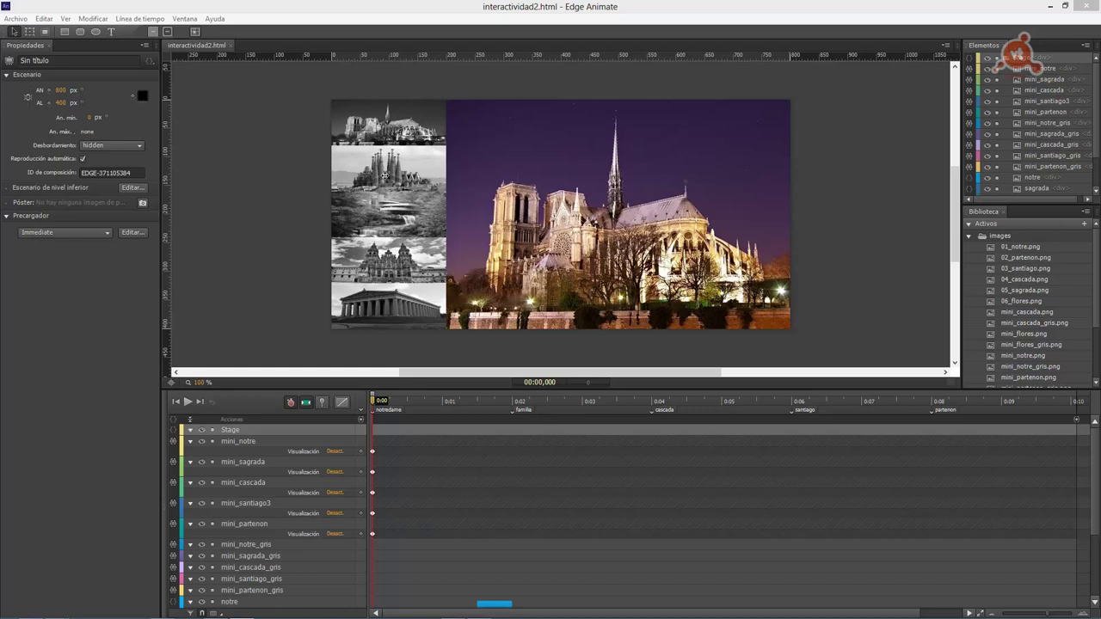
{"action": "left_click", "coordinate": [255, 144]}
{"action": "left_click", "coordinate": [227, 439]}
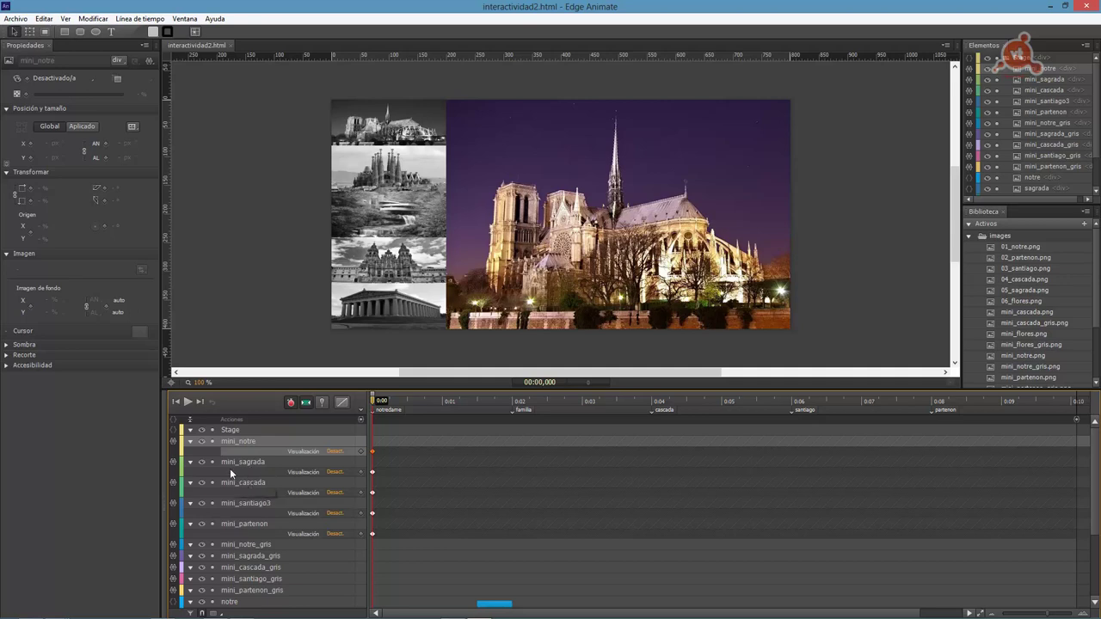
{"action": "left_click", "coordinate": [230, 465], "text": "shift"}
{"action": "left_click", "coordinate": [234, 483], "text": "shift"}
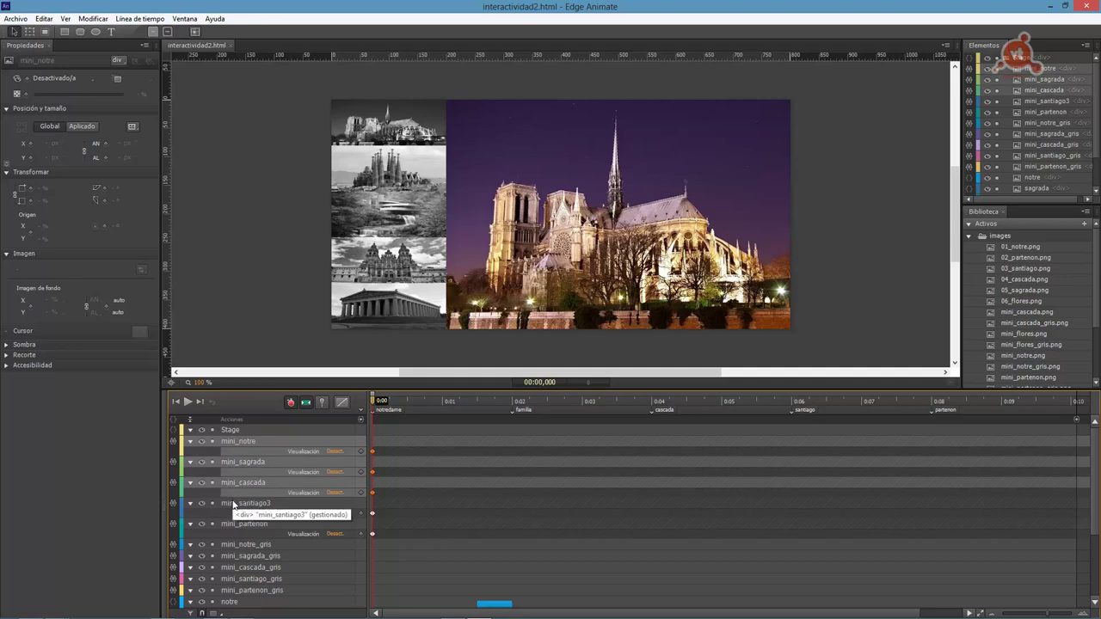
{"action": "left_click", "coordinate": [236, 503], "text": "shift"}
{"action": "left_click", "coordinate": [244, 527], "text": "shift"}
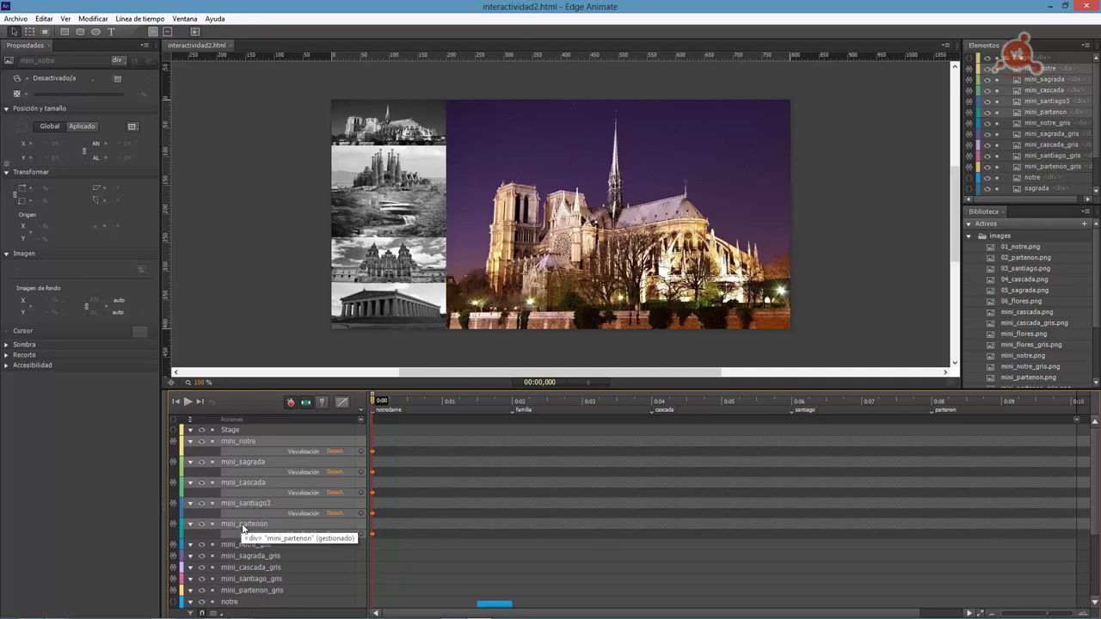
{"action": "left_click", "coordinate": [93, 85]}
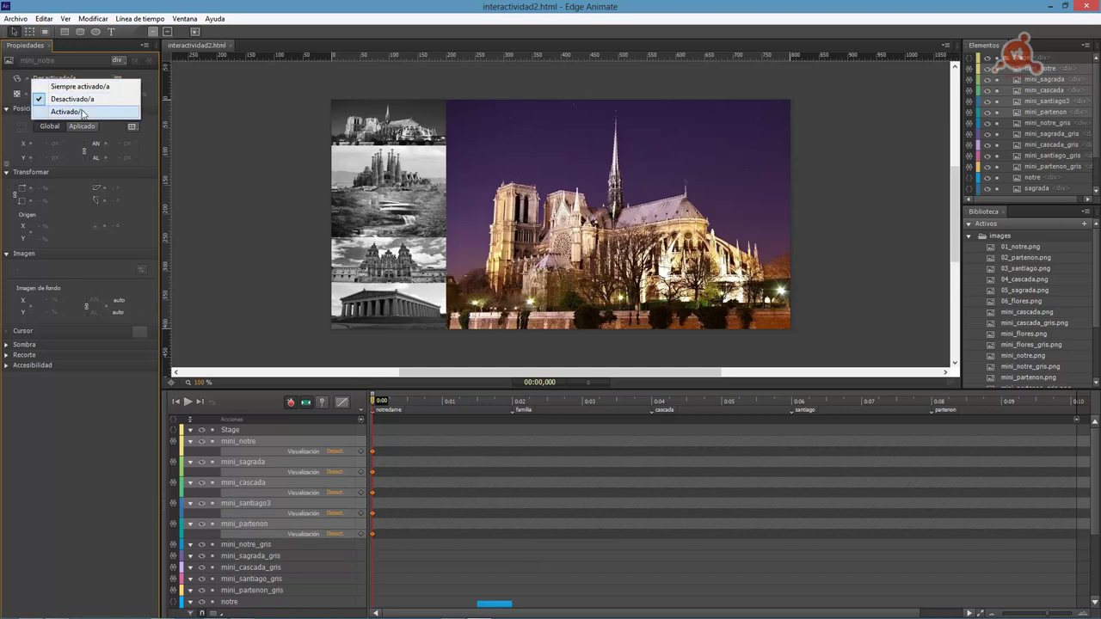
{"action": "left_click", "coordinate": [95, 98]}
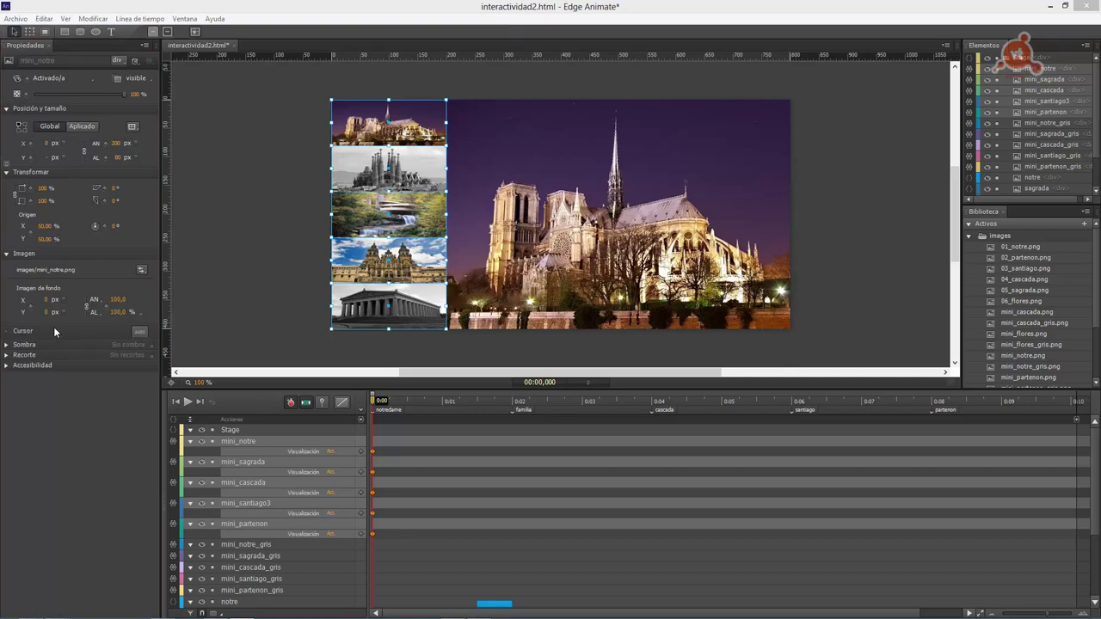
Step: Set the cursor of the five selected colour thumbnails to pointer
{"action": "left_click", "coordinate": [140, 332]}
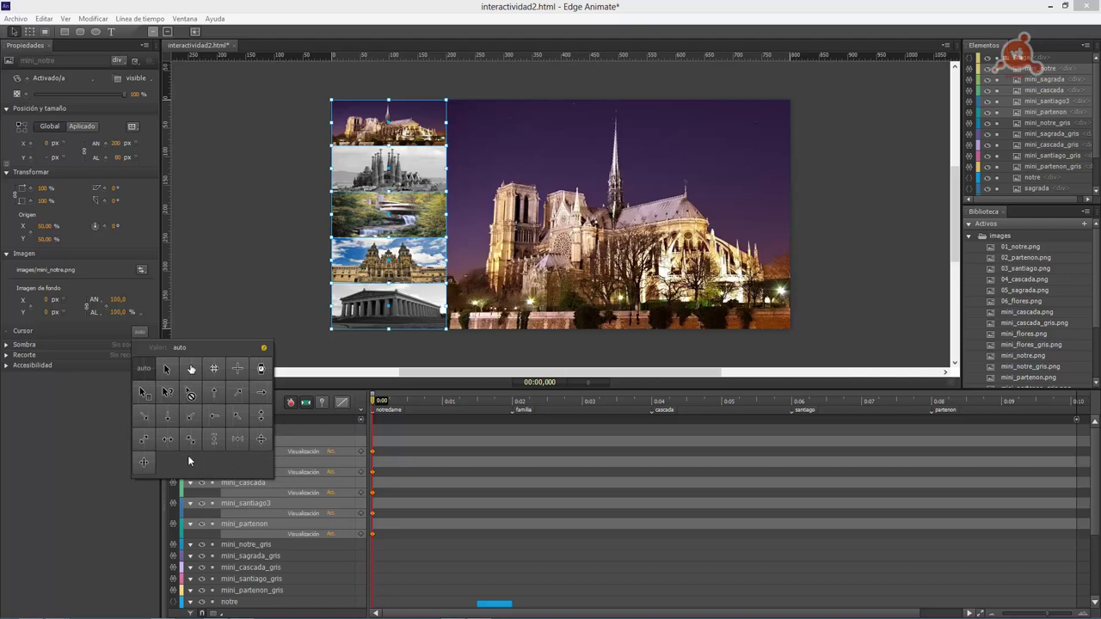
{"action": "left_click", "coordinate": [139, 332]}
{"action": "left_click", "coordinate": [140, 332]}
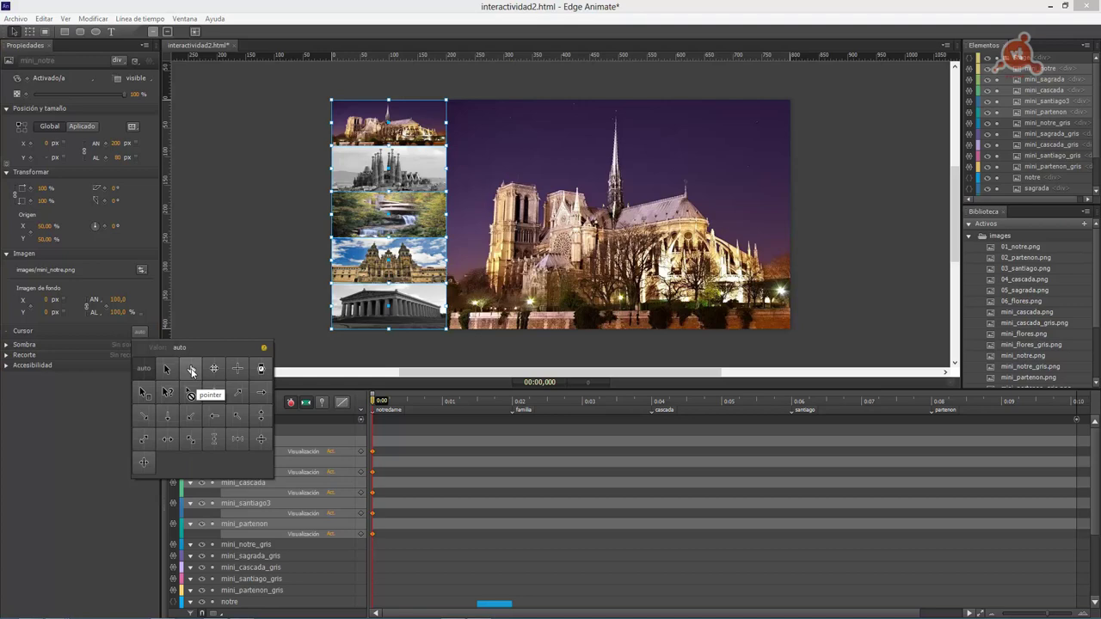
{"action": "left_click", "coordinate": [192, 370]}
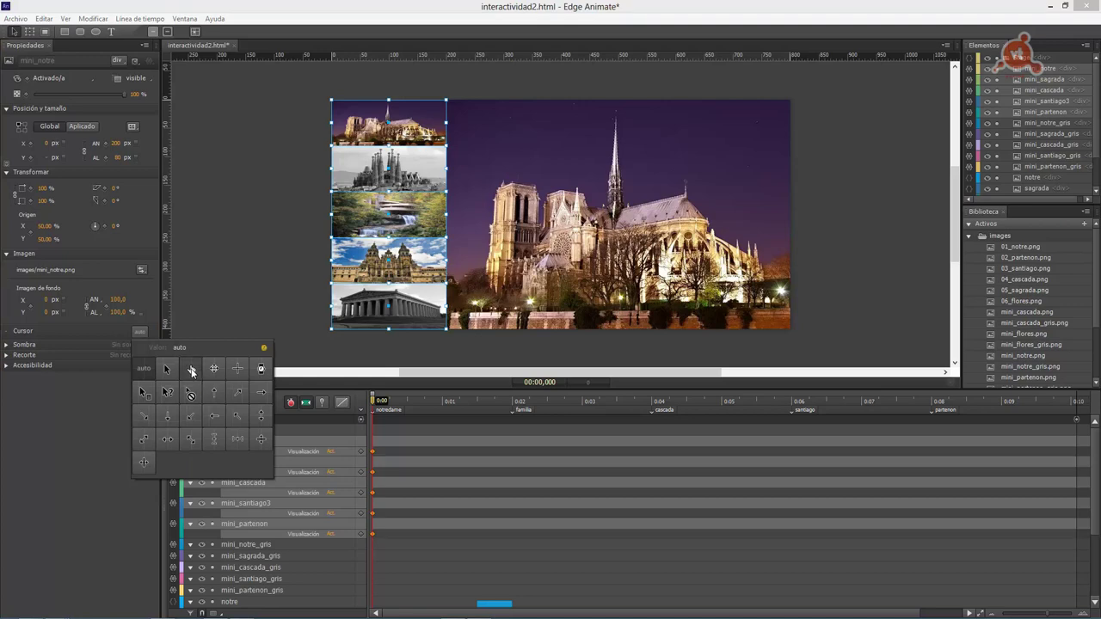
{"action": "left_click", "coordinate": [206, 306]}
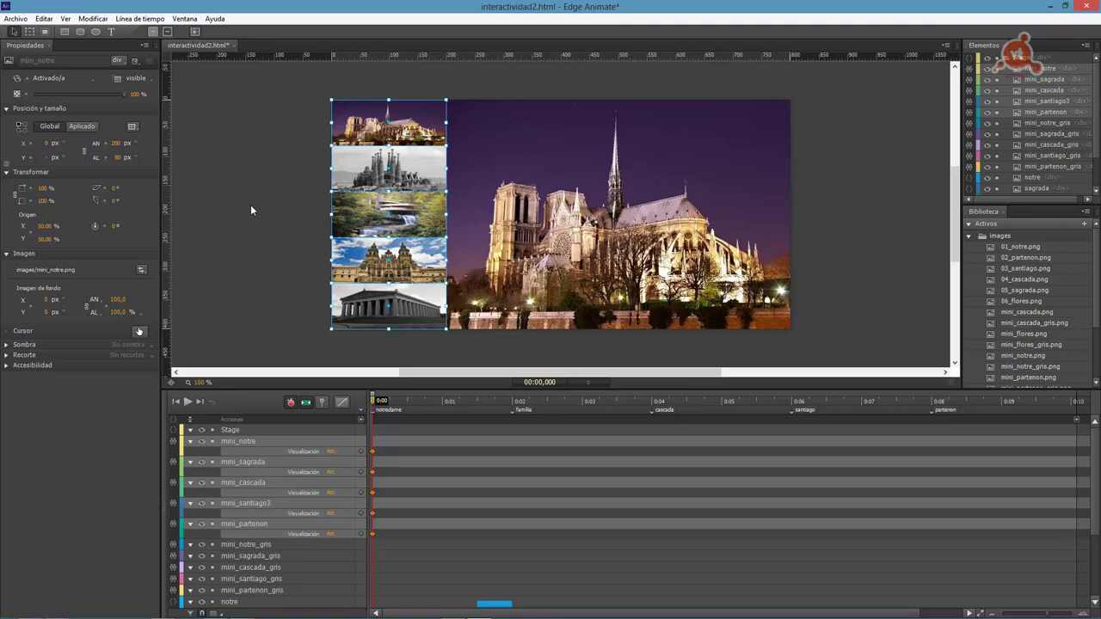
Step: Set the display of the five selected colour thumbnails back to Desactivado/a and save the composition
{"action": "left_click", "coordinate": [94, 83]}
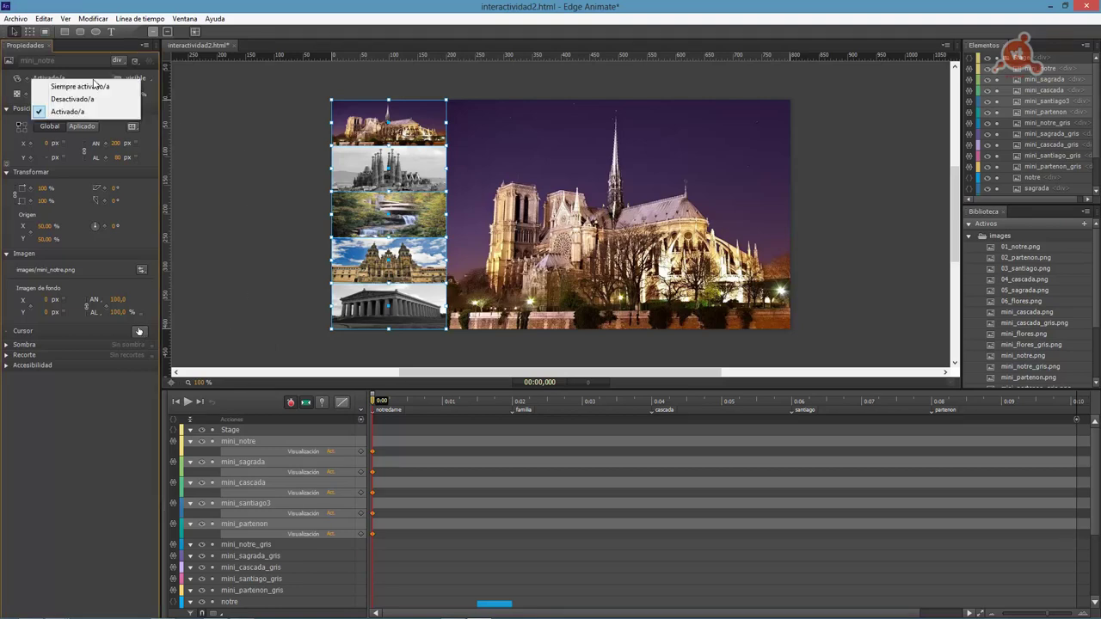
{"action": "left_click", "coordinate": [77, 96]}
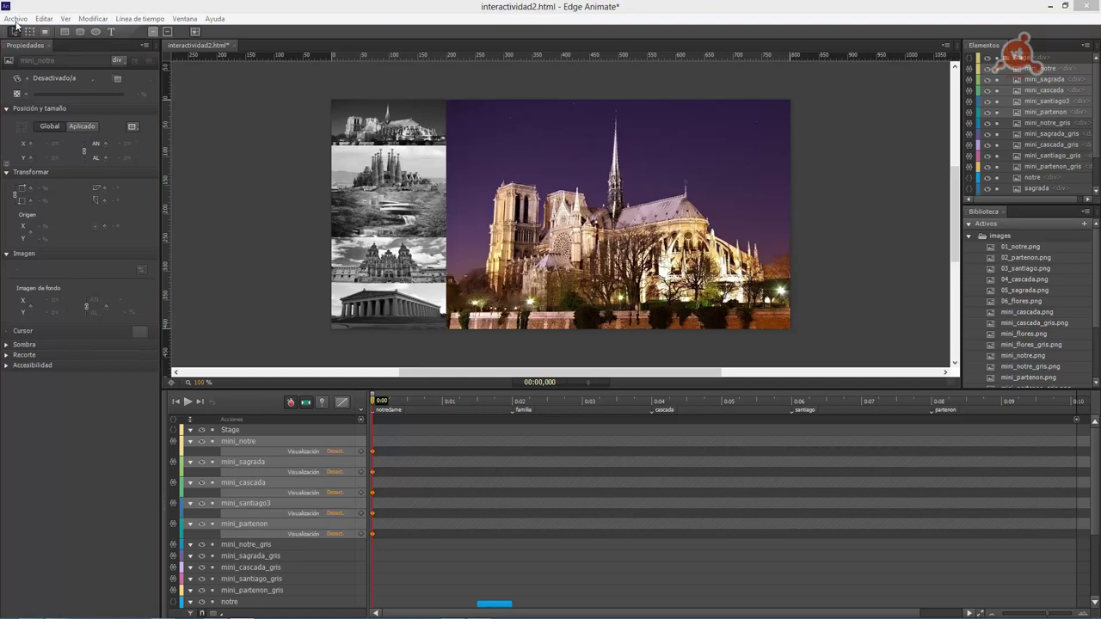
{"action": "left_click", "coordinate": [15, 19]}
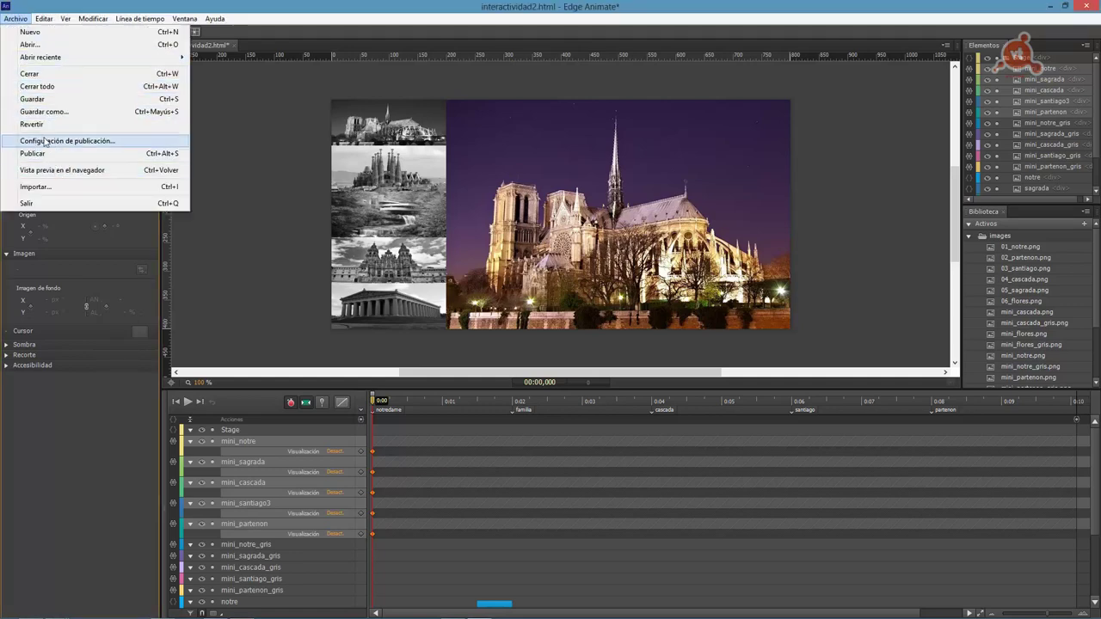
{"action": "left_click", "coordinate": [34, 99]}
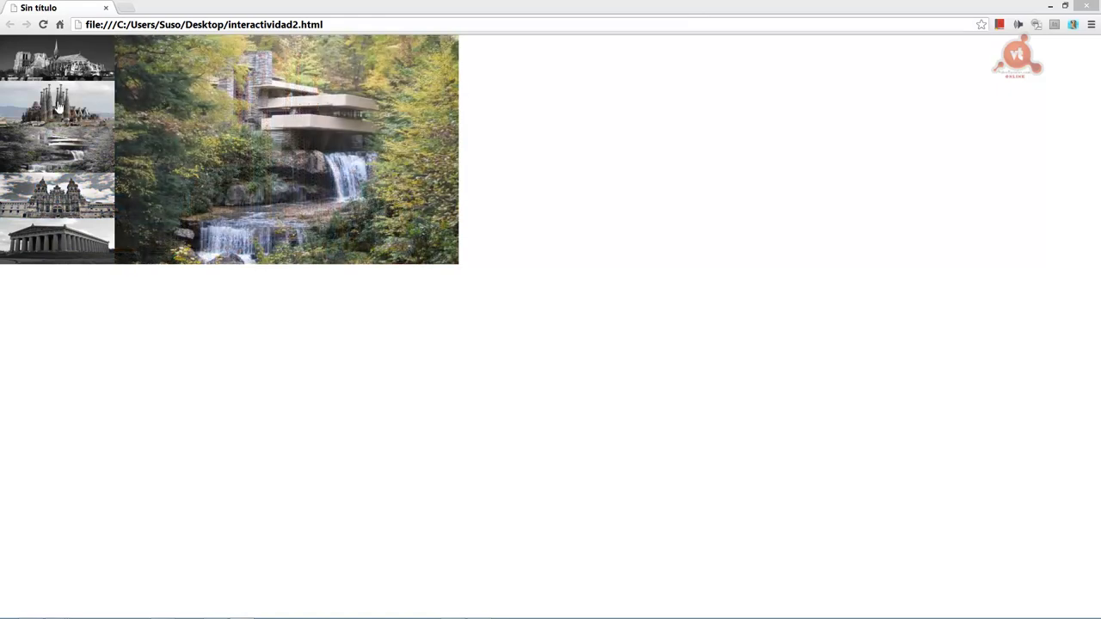
Step: Test the pointer cursor and click jumps of the Sagrada and Cascada thumbnails in the browser preview
{"action": "left_click", "coordinate": [58, 99]}
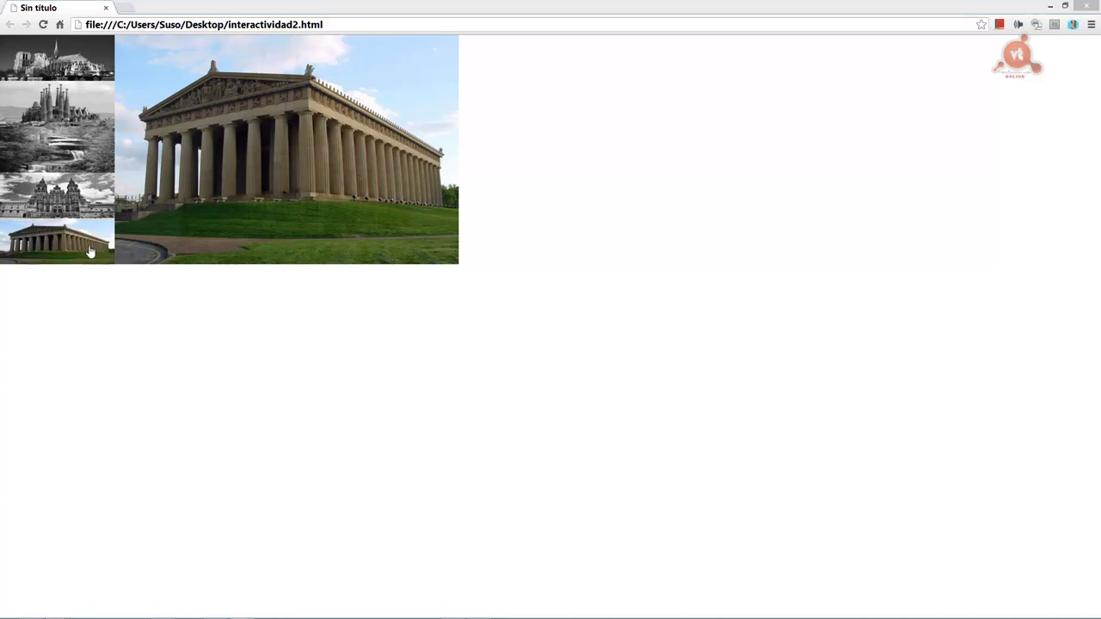
{"action": "left_click", "coordinate": [66, 159]}
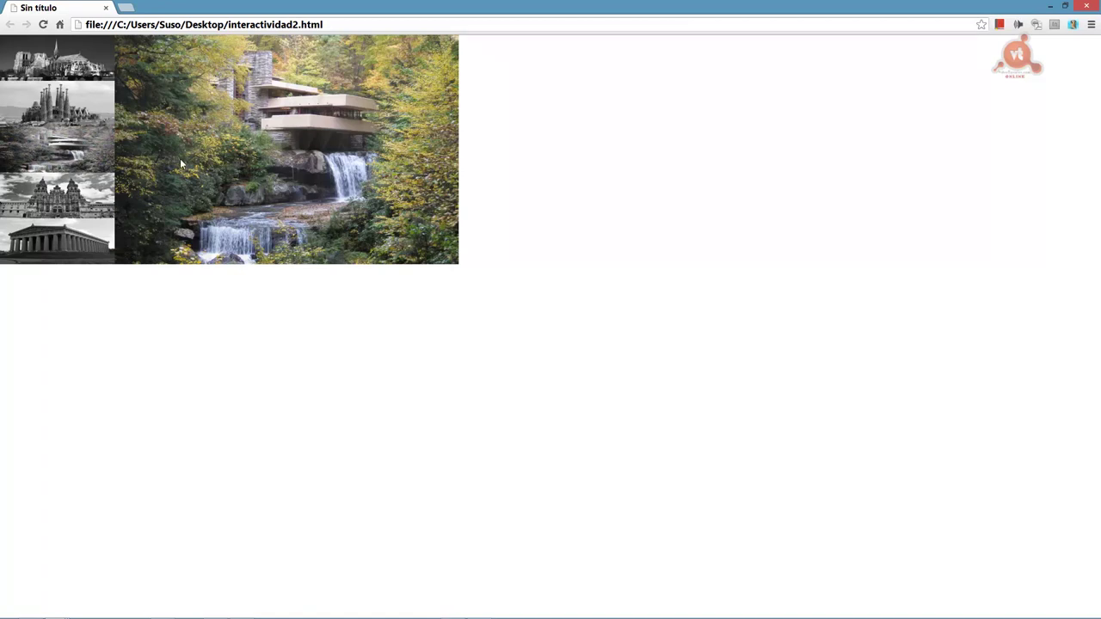
{"action": "left_click", "coordinate": [76, 108]}
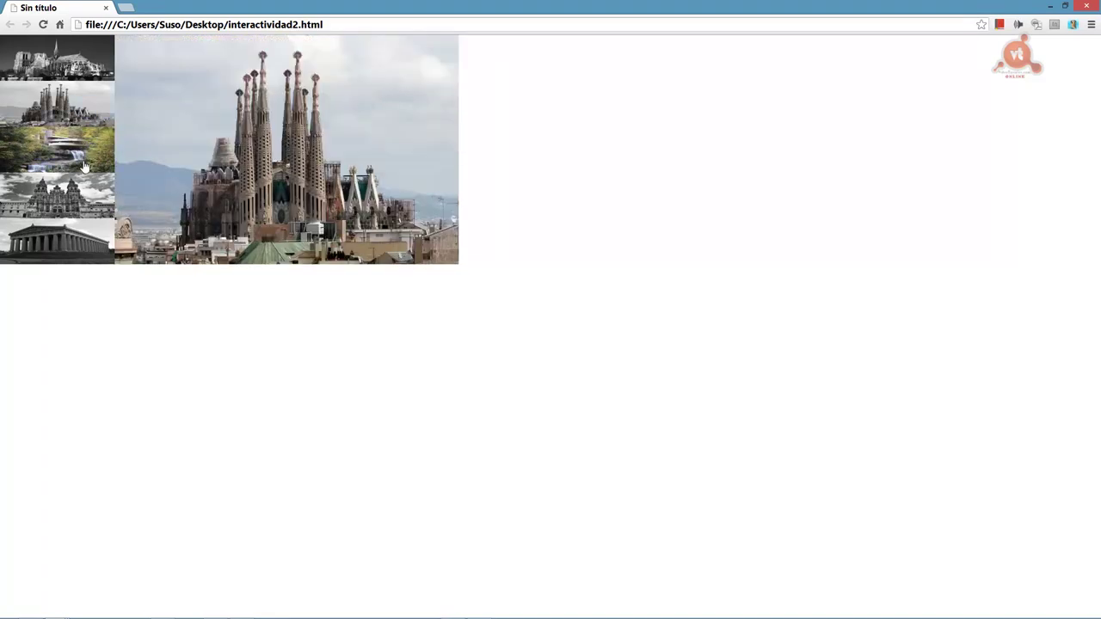